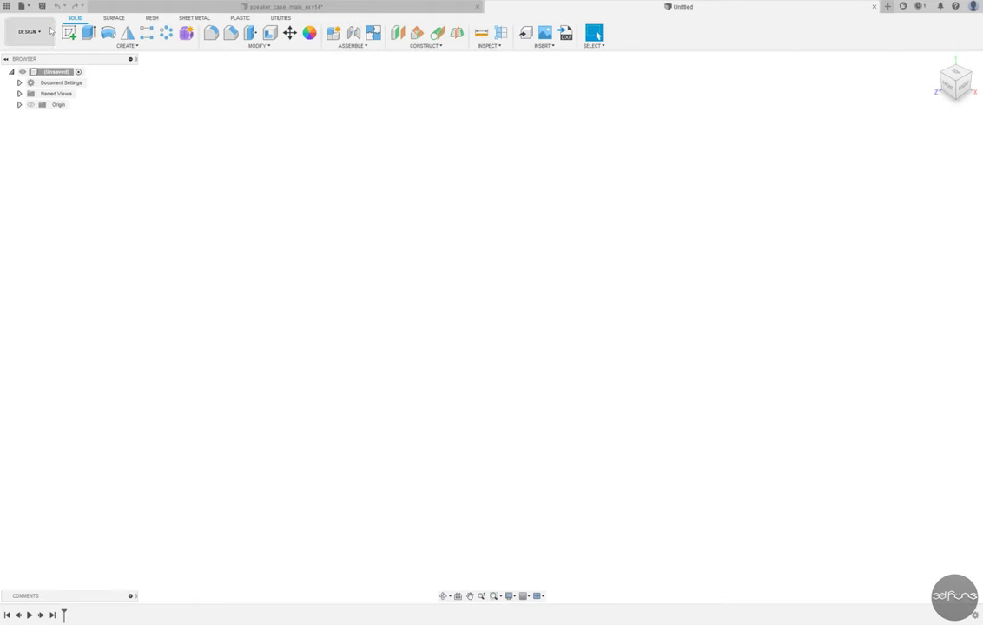
Save the empty design as speaker_case_main in the 2022_Speakerhorn project folder.
{"action": "left_click", "coordinate": [42, 6]}
{"action": "type", "text": "speaker_case_main"}
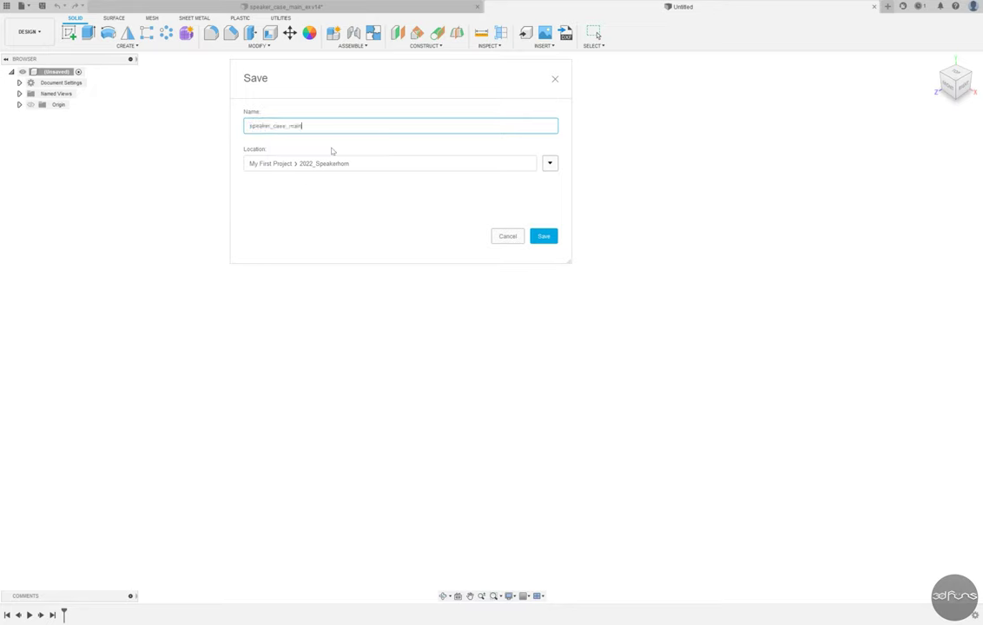
{"action": "left_click", "coordinate": [542, 238]}
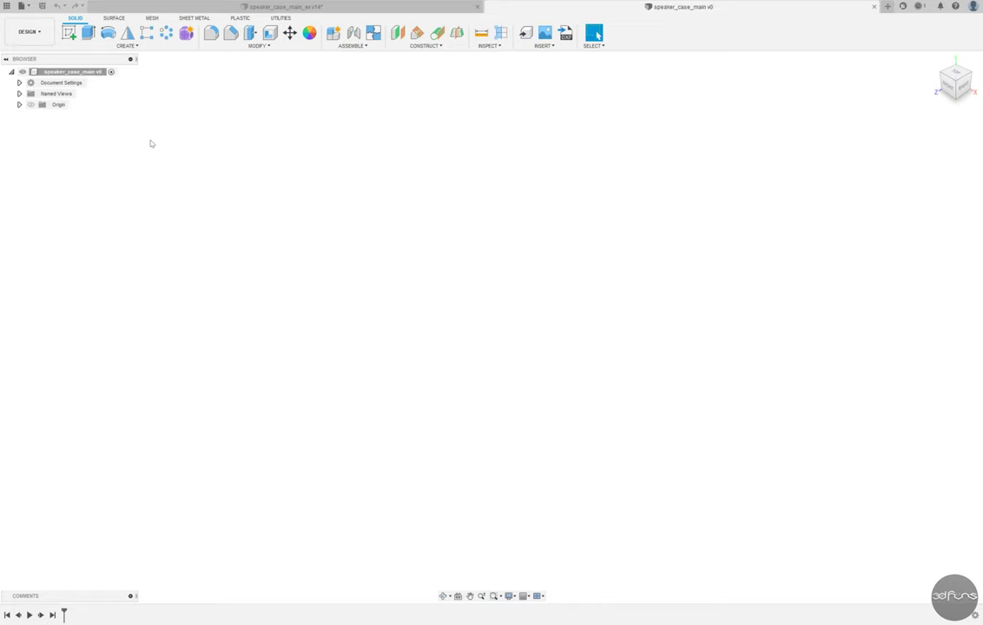
{"action": "left_click", "coordinate": [67, 38]}
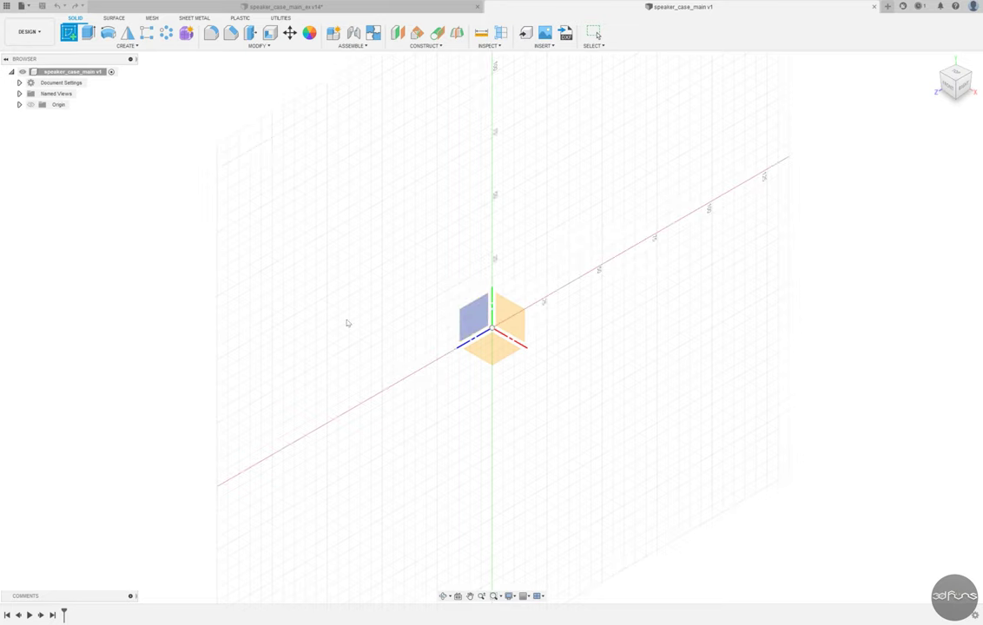
On the side plane, draw the profile's bottom and top horizontal lines.
{"action": "left_click", "coordinate": [478, 318]}
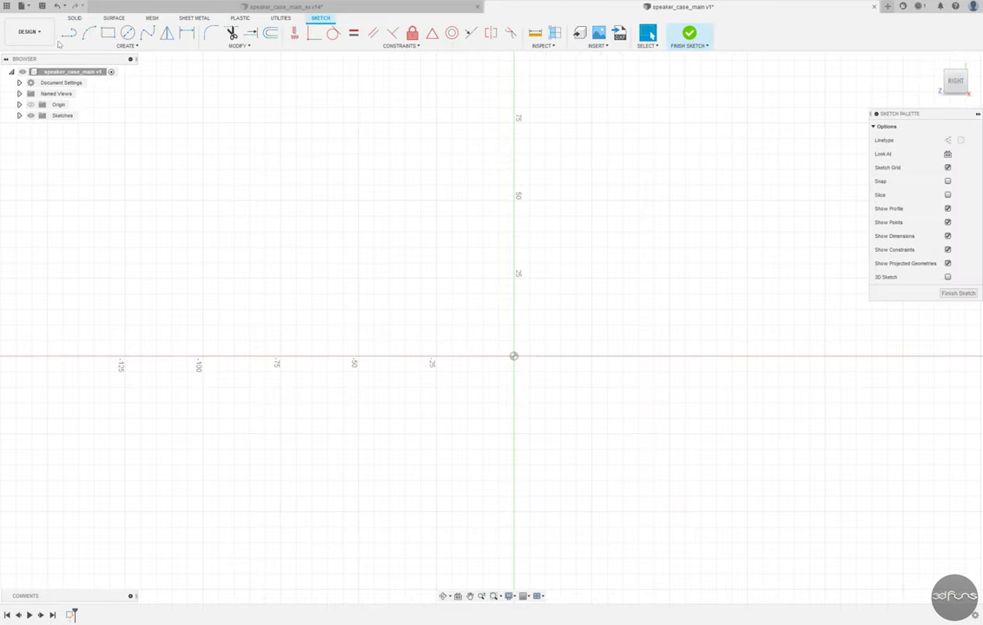
{"action": "left_click", "coordinate": [518, 227]}
{"action": "left_click", "coordinate": [682, 228]}
{"action": "left_click_drag", "start_coordinate": [682, 228], "coordinate": [605, 115]}
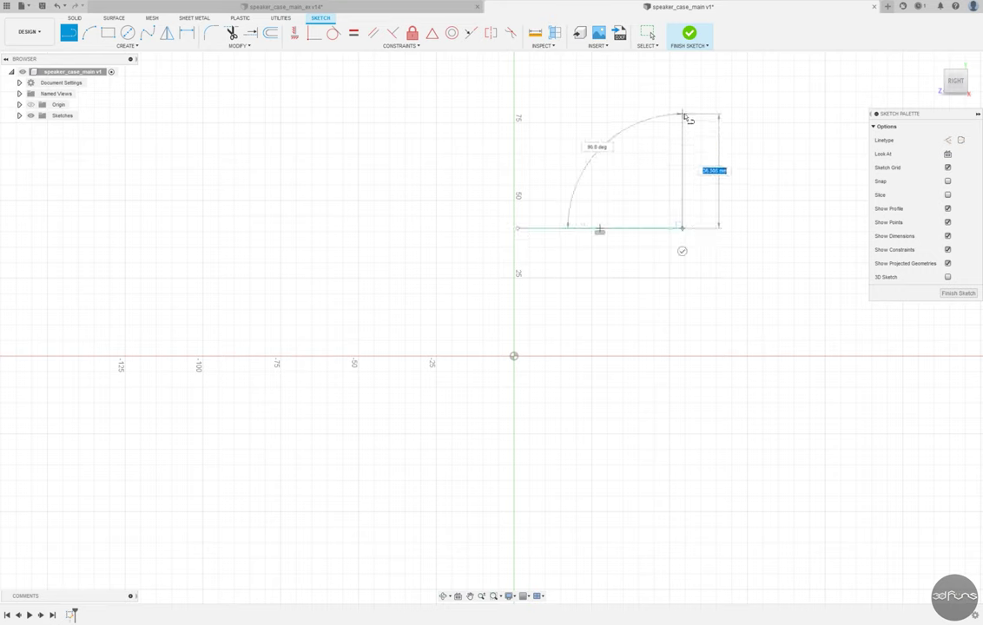
{"action": "left_click", "coordinate": [600, 114]}
{"action": "key", "text": "Escape"}
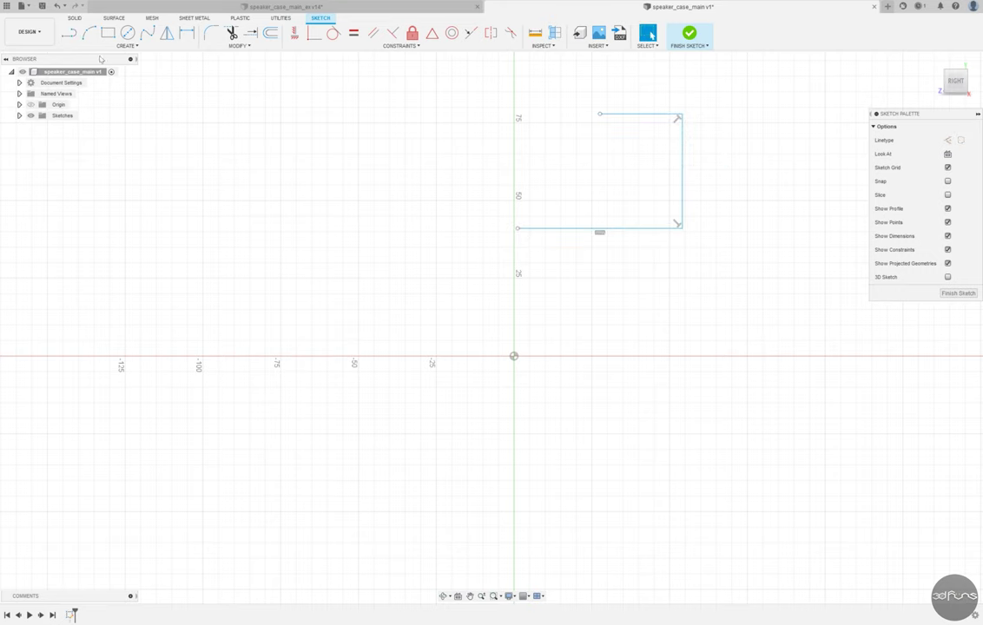
Join the lines' right ends with an outward three-point arc, replacing the vertical line.
{"action": "left_click", "coordinate": [89, 32]}
{"action": "left_click", "coordinate": [682, 227]}
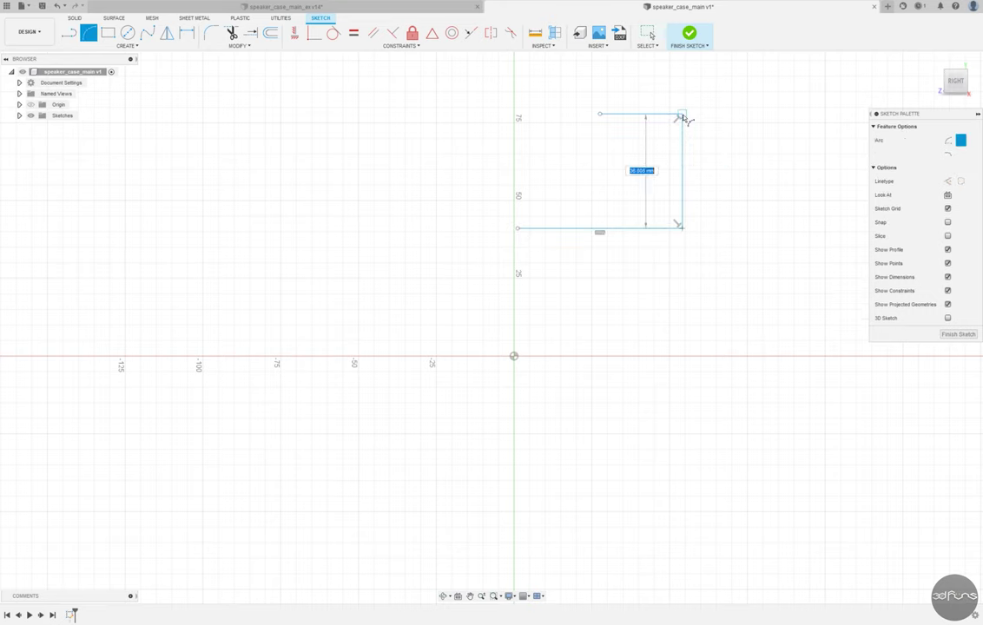
{"action": "left_click", "coordinate": [681, 114]}
{"action": "left_click", "coordinate": [740, 174]}
{"action": "key", "text": "Escape"}
{"action": "left_click", "coordinate": [682, 158]}
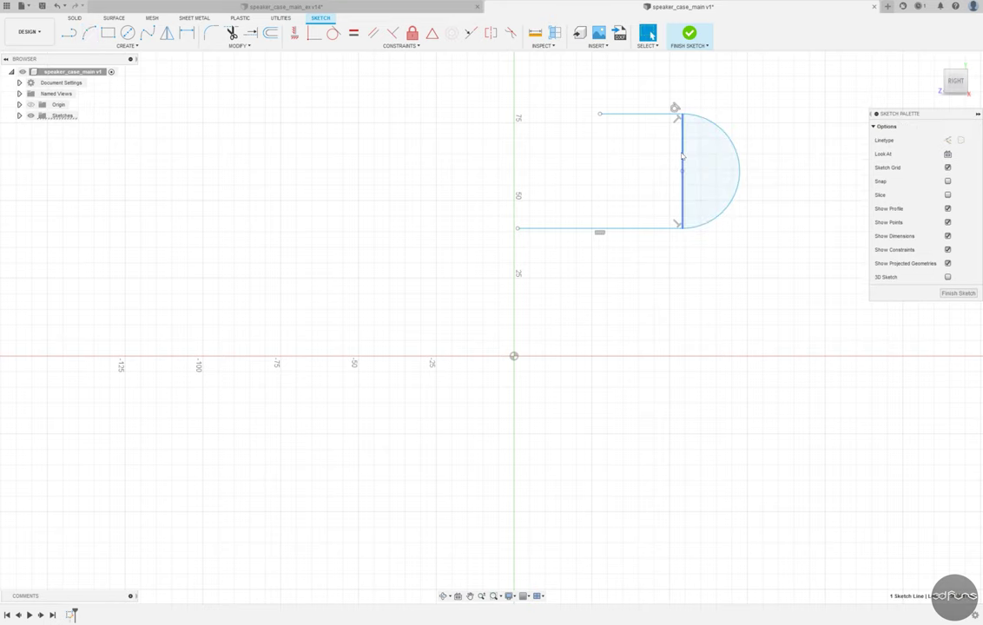
{"action": "key", "text": "Delete"}
Dimension the bottom line 55 mm above the origin.
{"action": "key", "text": "d"}
{"action": "left_click", "coordinate": [515, 357]}
{"action": "left_click", "coordinate": [560, 229]}
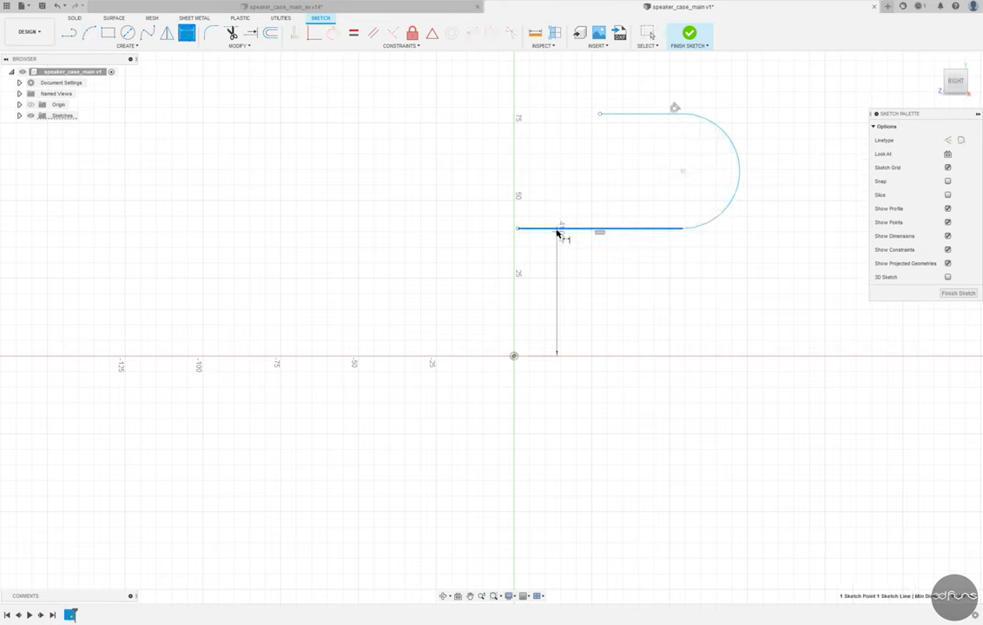
{"action": "left_click", "coordinate": [612, 300]}
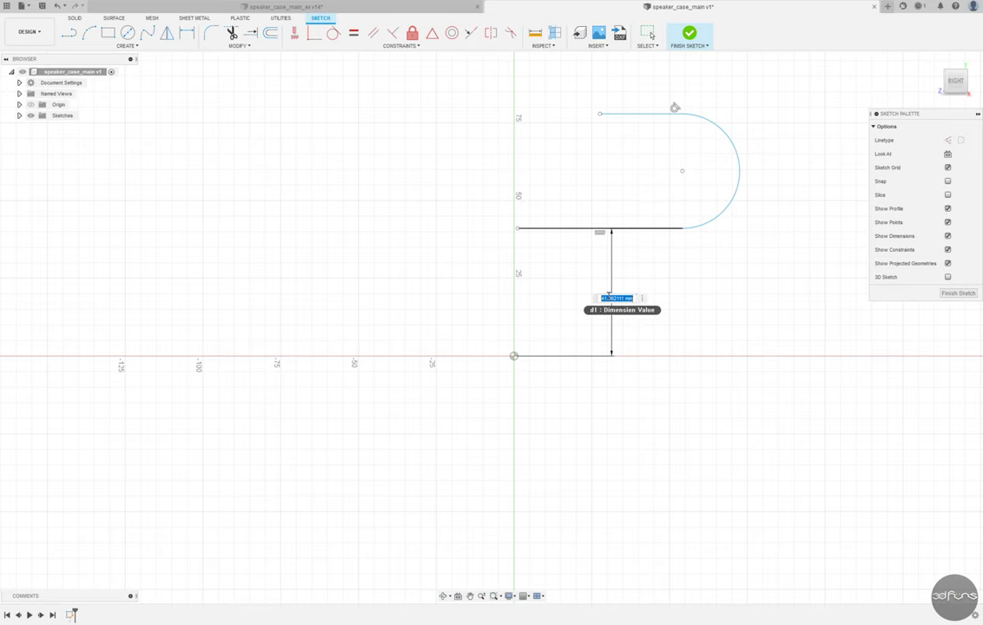
{"action": "type", "text": "55"}
{"action": "key", "text": "Return"}
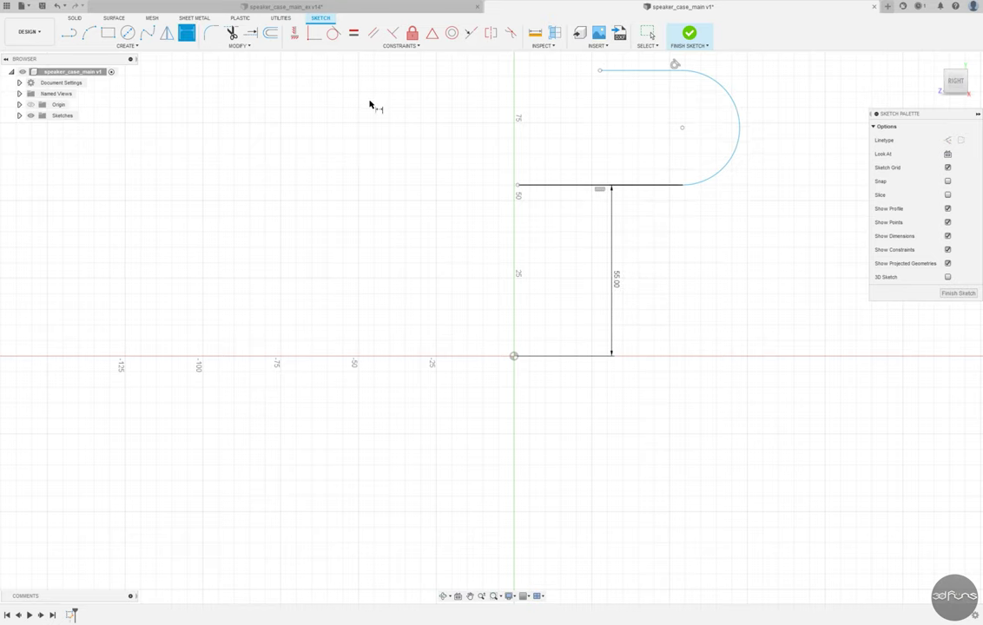
{"action": "scroll", "coordinate": [733, 200], "scroll_direction": "down", "scroll_amount": 2}
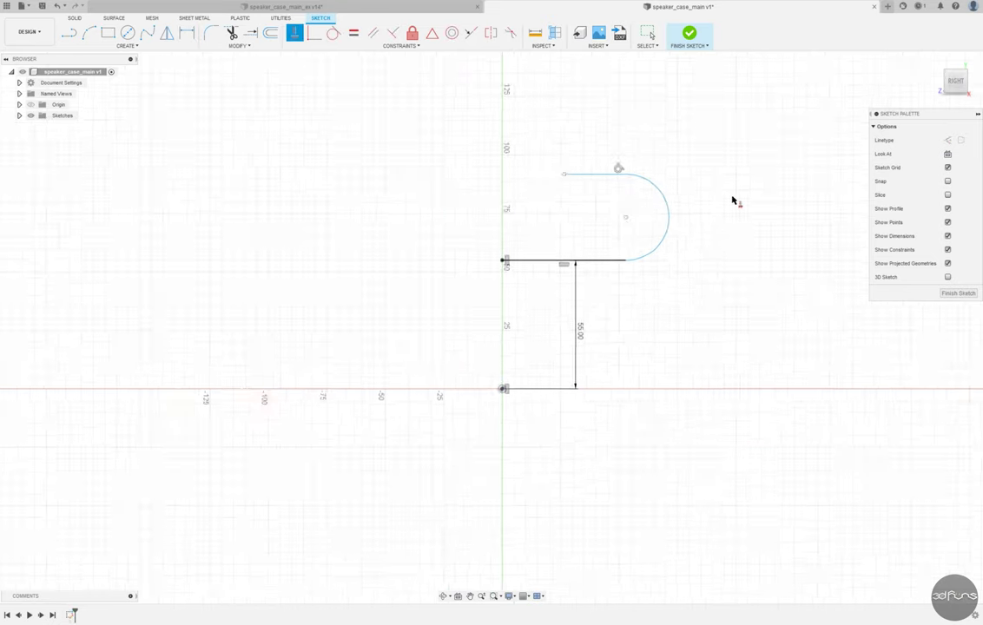
Set the spacing between the two horizontal lines to 105 mm.
{"action": "key", "text": "d"}
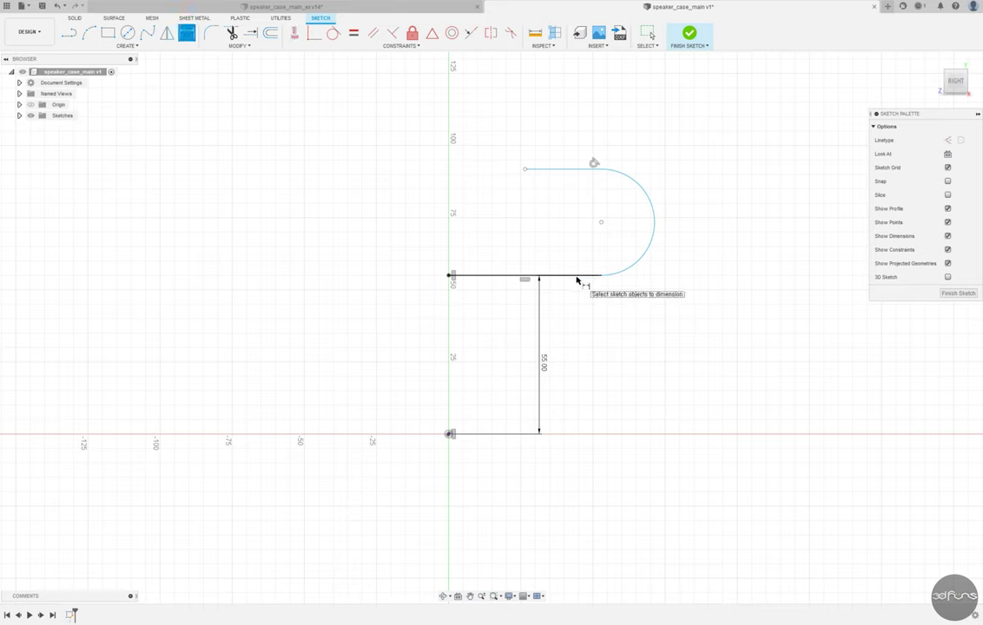
{"action": "left_click", "coordinate": [593, 276]}
{"action": "left_click", "coordinate": [586, 169]}
{"action": "left_click", "coordinate": [713, 228]}
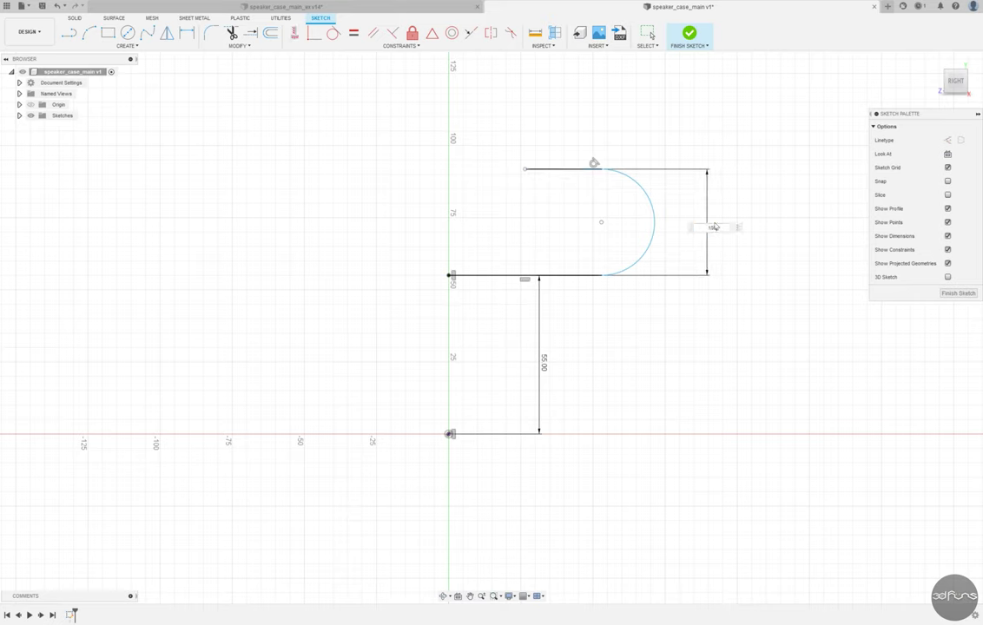
{"action": "type", "text": "105"}
{"action": "key", "text": "Return"}
{"action": "scroll", "coordinate": [660, 396], "scroll_direction": "down", "scroll_amount": 2}
{"action": "left_click_drag", "start_coordinate": [692, 212], "coordinate": [765, 218]}
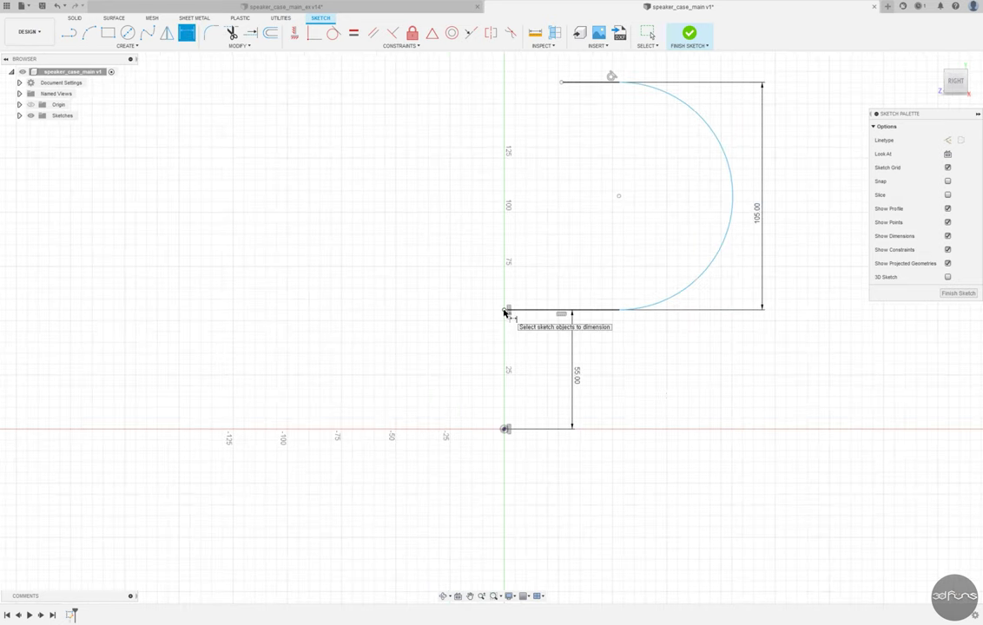
Dimension the top line's offset from the origin as 40 mm.
{"action": "scroll", "coordinate": [529, 429], "scroll_direction": "down", "scroll_amount": 2}
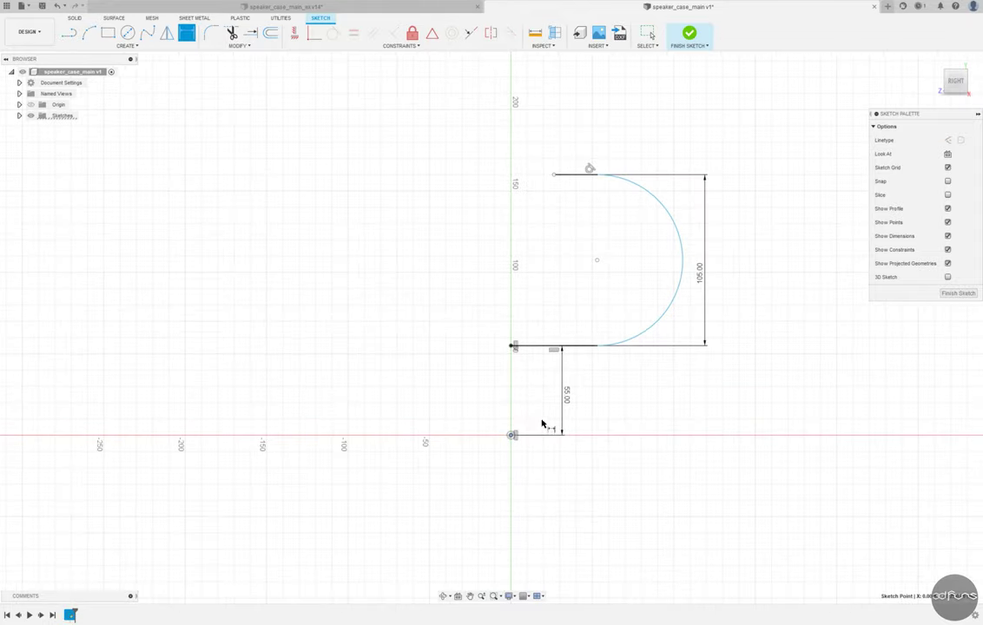
{"action": "left_click", "coordinate": [554, 177]}
{"action": "left_click", "coordinate": [533, 155]}
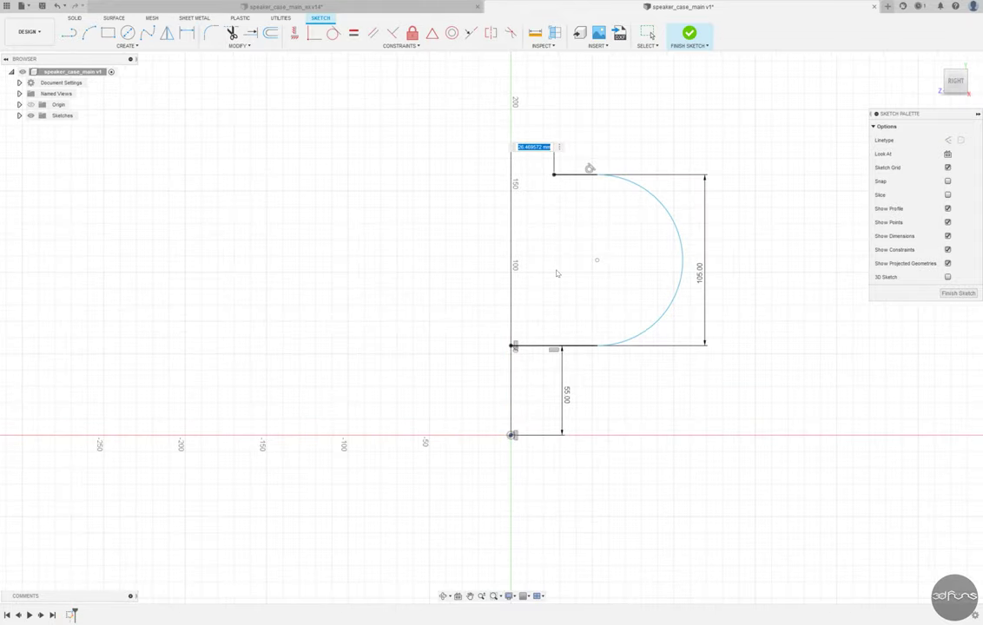
{"action": "type", "text": "40"}
{"action": "key", "text": "Return"}
{"action": "key", "text": "Escape"}
Constrain the arc tangent to the horizontal lines.
{"action": "left_click", "coordinate": [586, 345]}
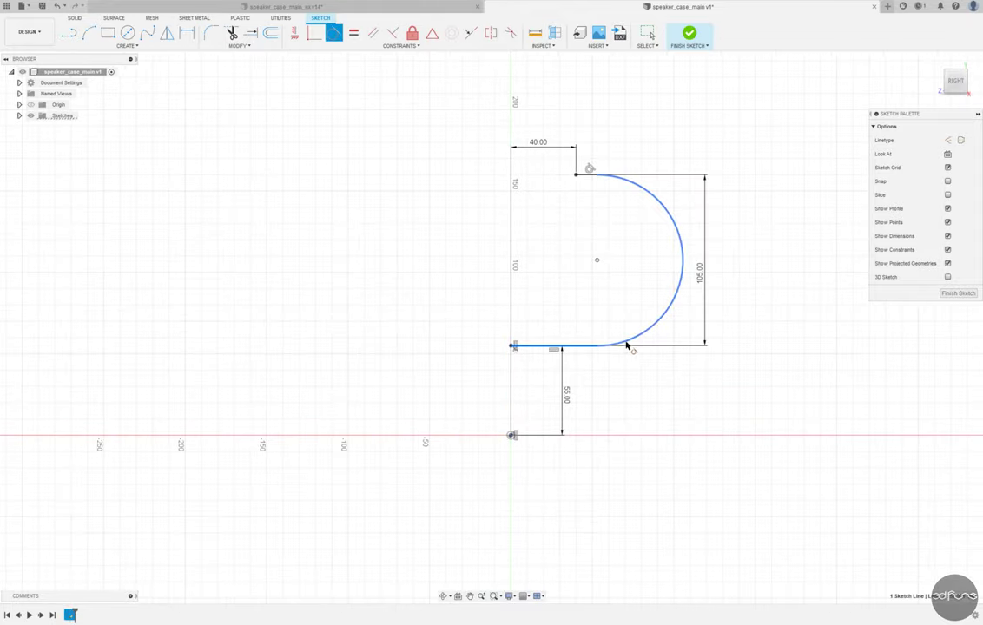
{"action": "left_click", "coordinate": [657, 402]}
{"action": "left_click", "coordinate": [594, 180]}
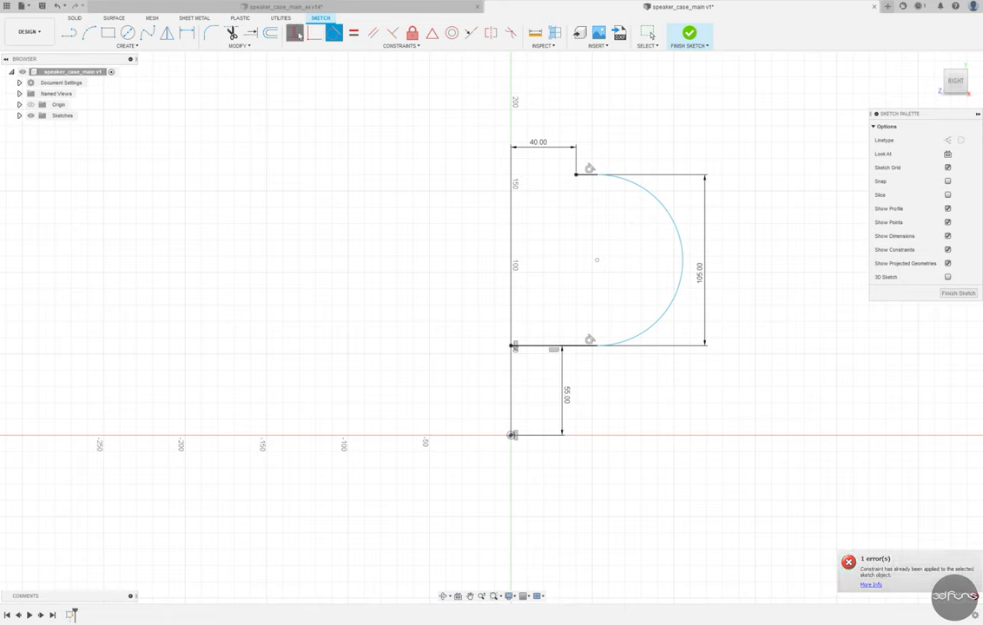
{"action": "left_click", "coordinate": [294, 32]}
{"action": "left_click", "coordinate": [582, 176]}
{"action": "scroll", "coordinate": [583, 177], "scroll_direction": "up", "scroll_amount": 3}
{"action": "scroll", "coordinate": [634, 326], "scroll_direction": "down", "scroll_amount": 2}
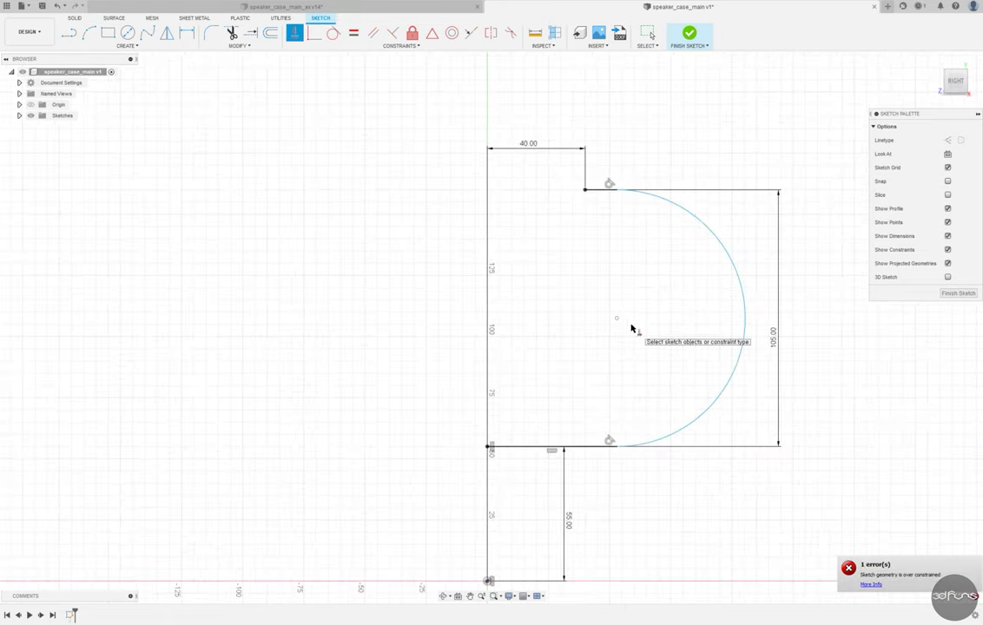
Add an 85 mm horizontal dimension to the arc's bottom end.
{"action": "left_click", "coordinate": [184, 37]}
{"action": "left_click", "coordinate": [616, 446]}
{"action": "left_click", "coordinate": [487, 447]}
{"action": "left_click", "coordinate": [549, 476]}
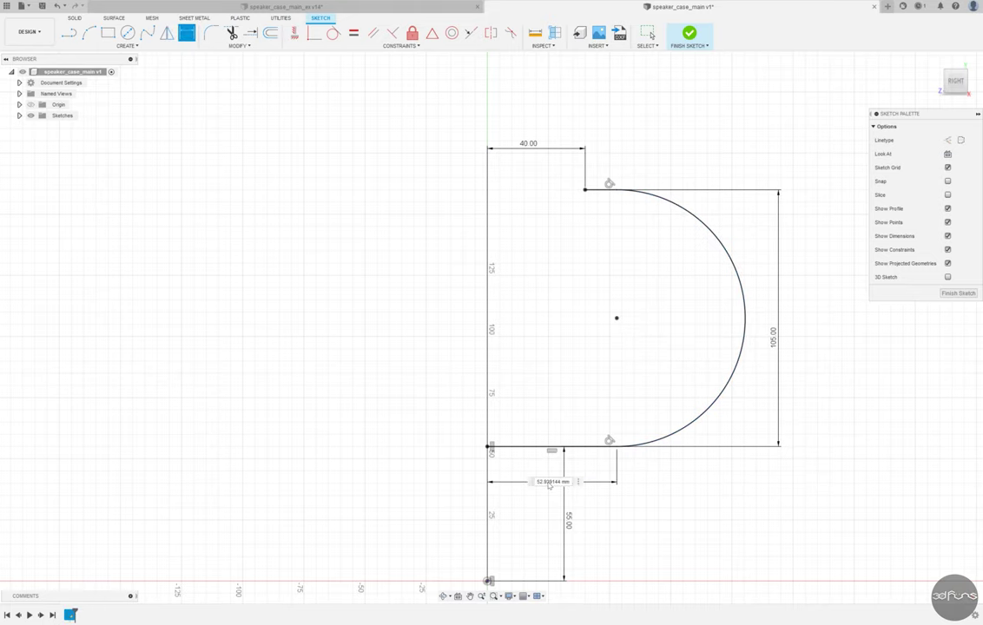
{"action": "type", "text": "85"}
{"action": "key", "text": "Return"}
{"action": "key", "text": "Escape"}
Tidy the 55, 85, 40 and 105 dimension labels and finish the sketch.
{"action": "left_click_drag", "start_coordinate": [568, 519], "coordinate": [456, 519]}
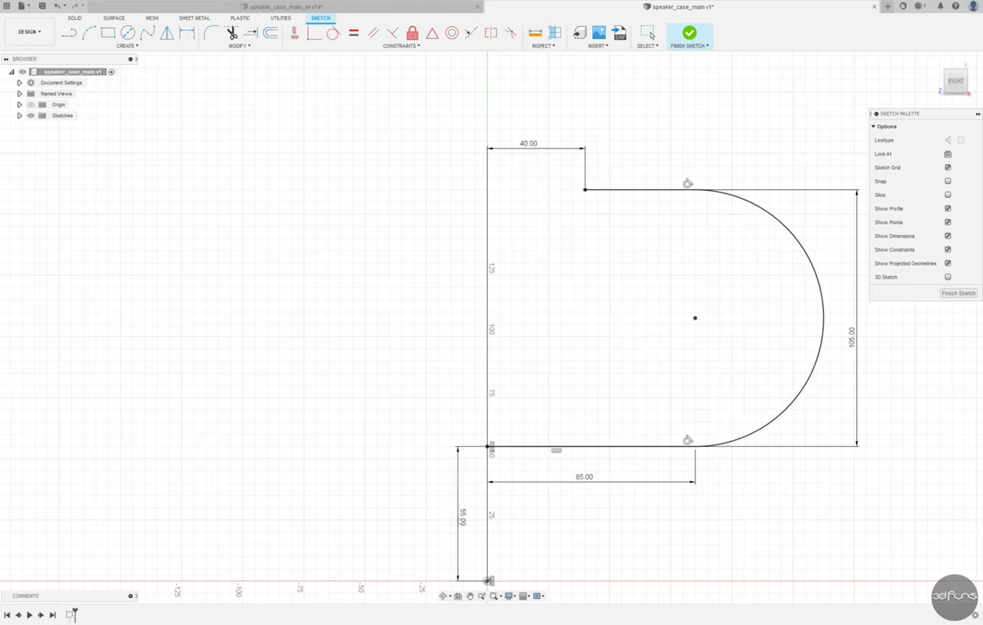
{"action": "middle_click_drag", "start_coordinate": [538, 411], "coordinate": [438, 394]}
{"action": "scroll", "coordinate": [871, 457], "scroll_direction": "up", "scroll_amount": 1}
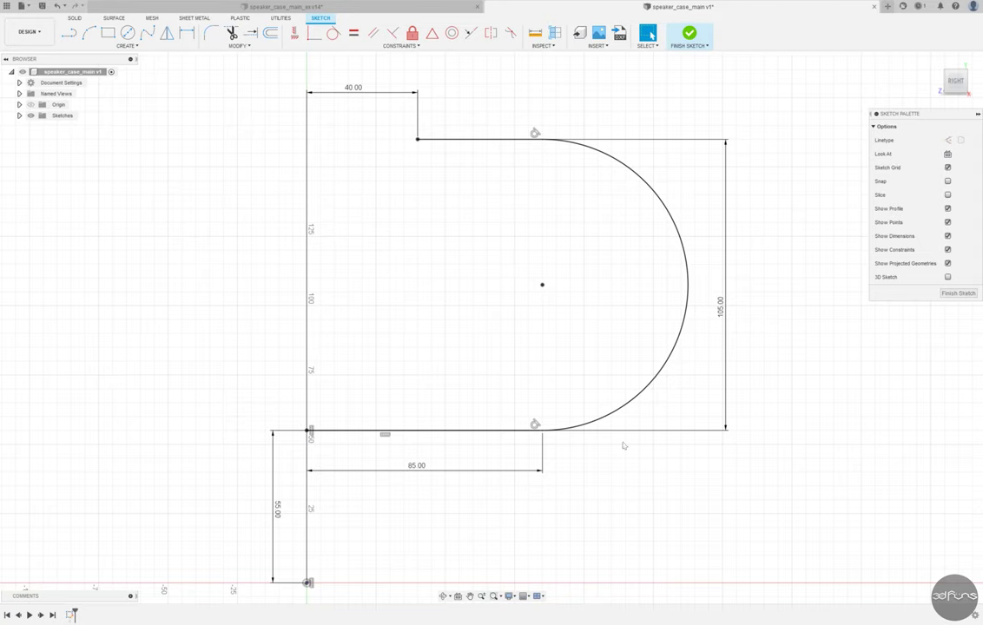
{"action": "left_click_drag", "start_coordinate": [417, 468], "coordinate": [423, 481]}
{"action": "left_click_drag", "start_coordinate": [354, 95], "coordinate": [355, 106]}
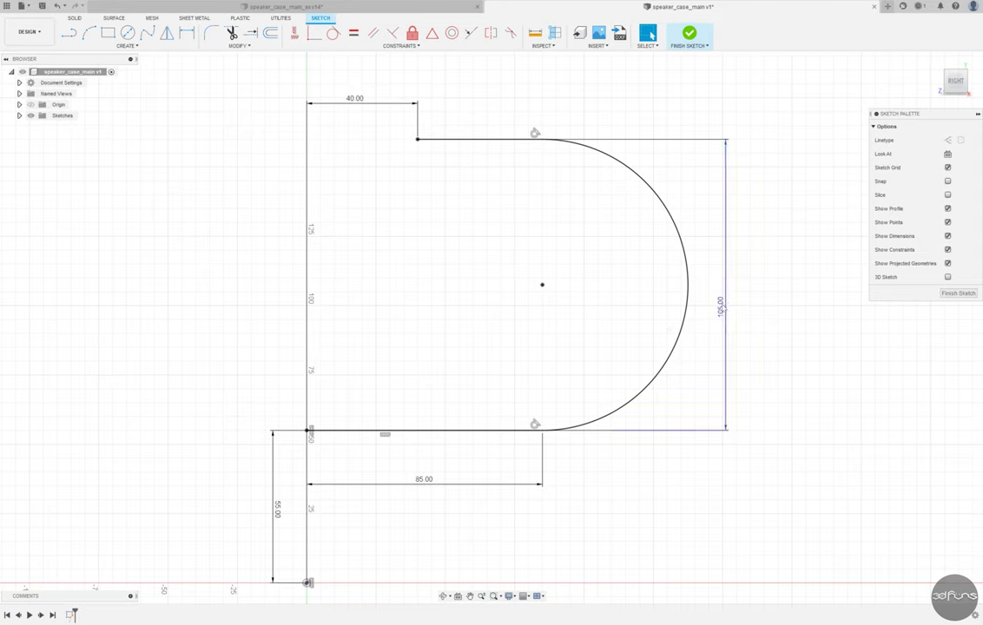
{"action": "left_click_drag", "start_coordinate": [726, 307], "coordinate": [730, 278]}
{"action": "left_click", "coordinate": [688, 35]}
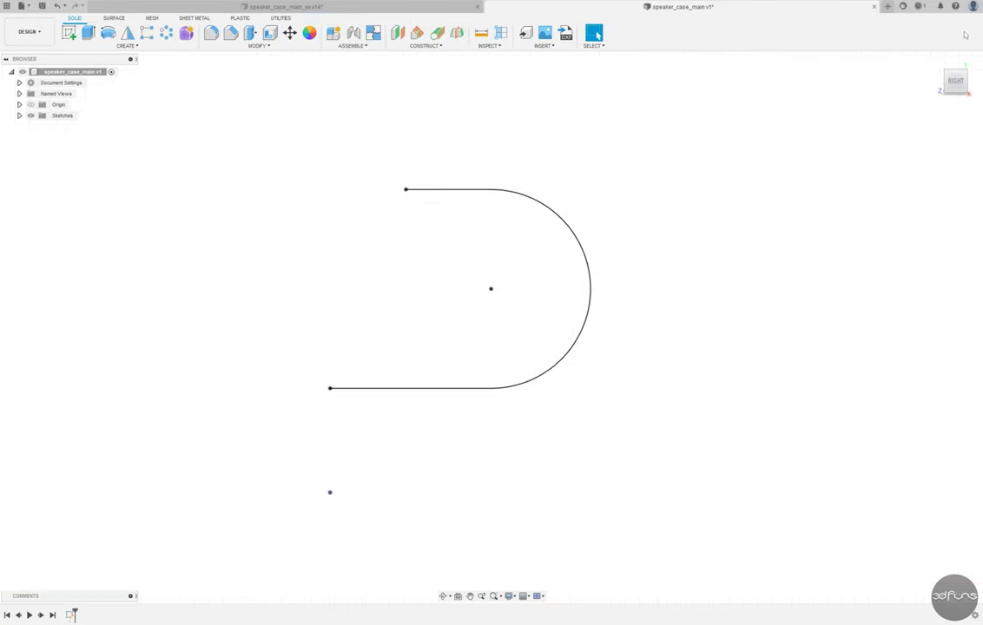
Start a sketch on the front plane and project the profile curve into it.
{"action": "scroll", "coordinate": [389, 242], "scroll_direction": "down", "scroll_amount": 4}
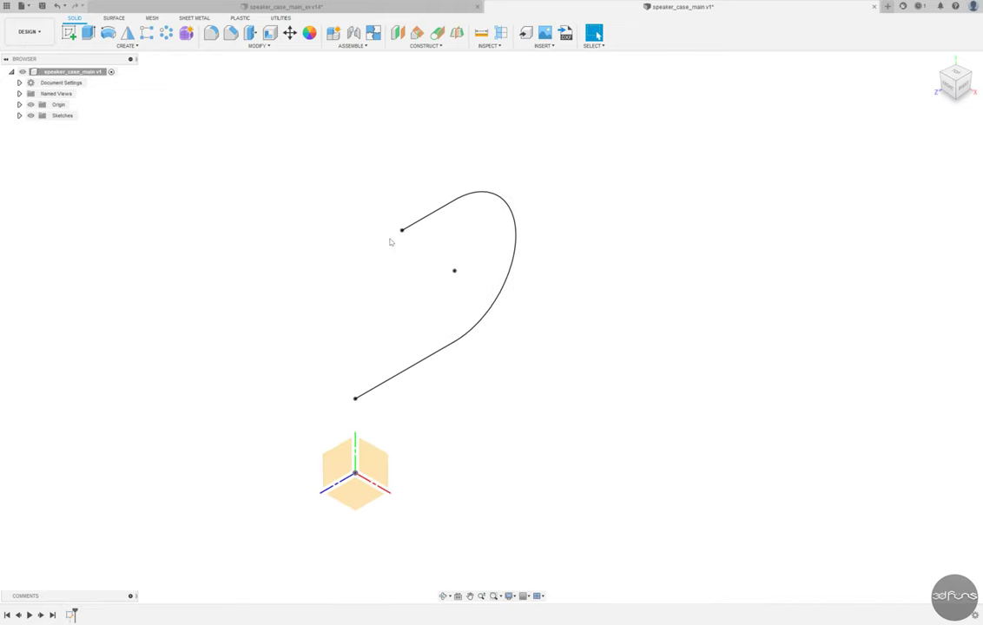
{"action": "left_click", "coordinate": [68, 33]}
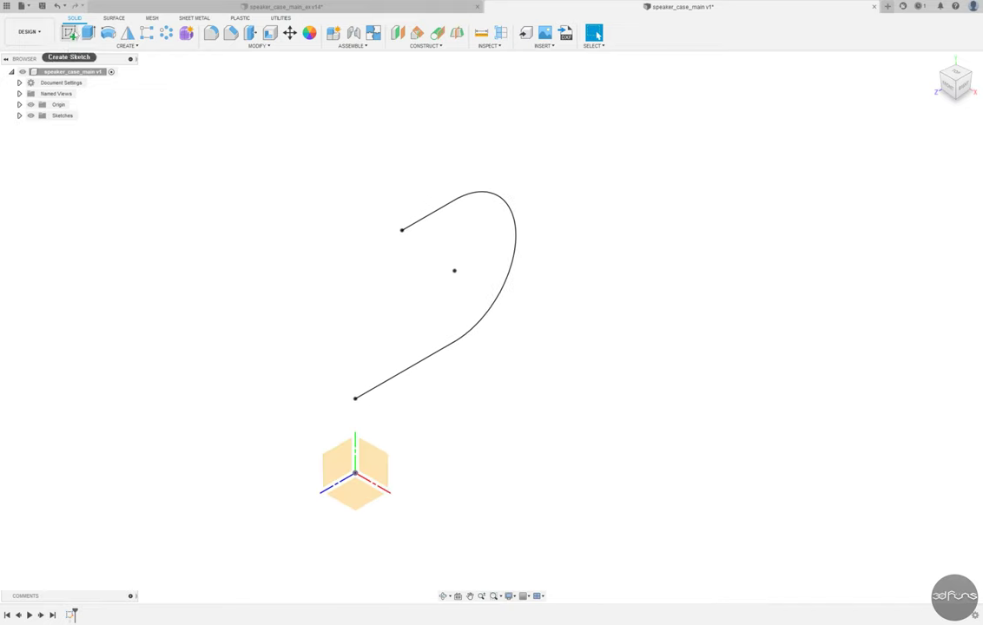
{"action": "left_click", "coordinate": [333, 412]}
{"action": "left_click", "coordinate": [126, 45]}
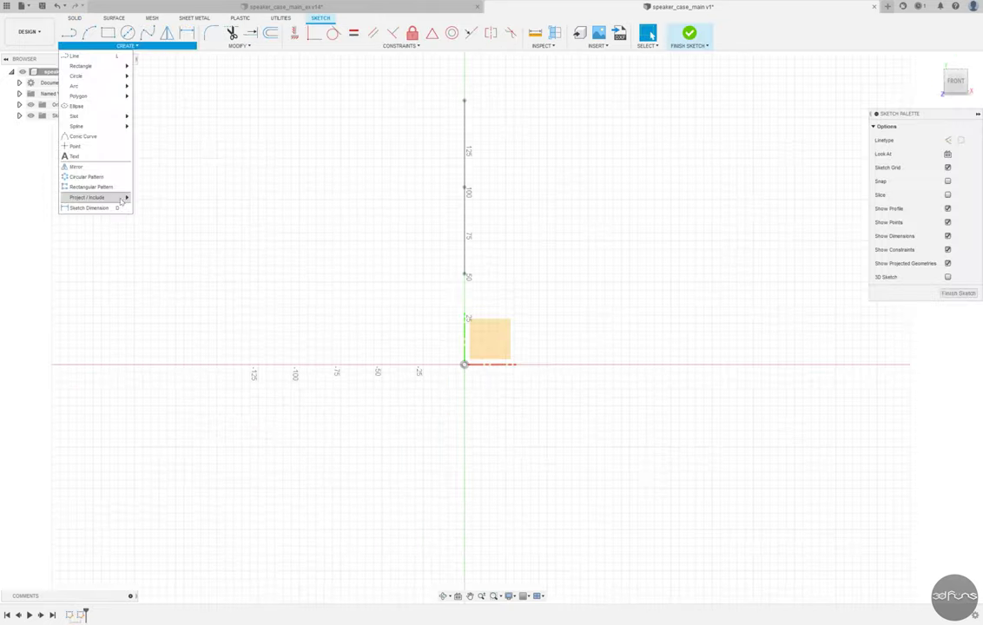
{"action": "left_click", "coordinate": [148, 178]}
{"action": "left_click", "coordinate": [485, 191]}
{"action": "left_click", "coordinate": [931, 169]}
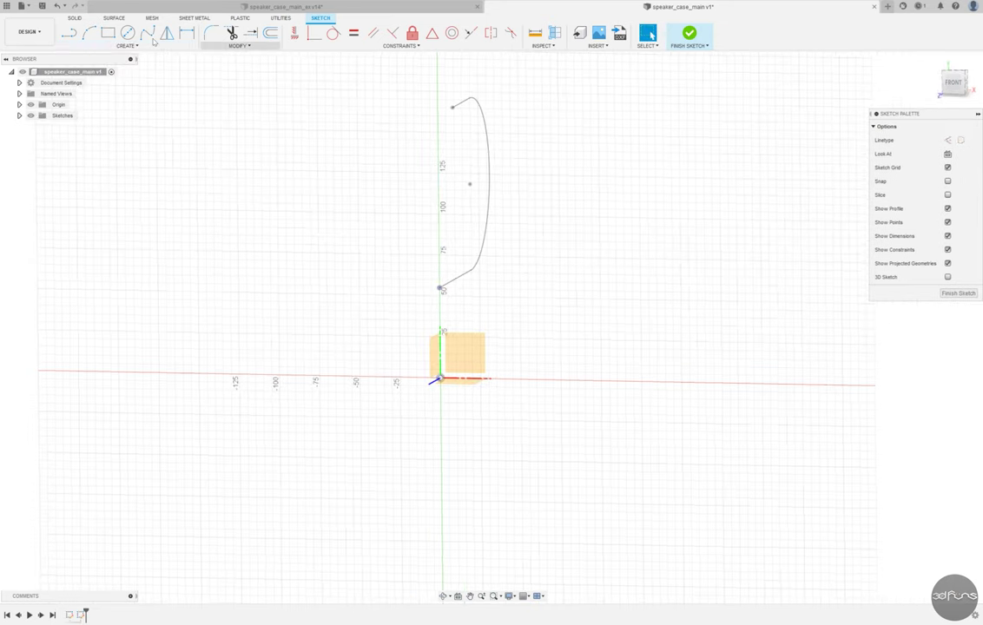
Draw a circle centred on the curve's lower end and finish the sketch.
{"action": "key", "text": "c"}
{"action": "left_click", "coordinate": [440, 288]}
{"action": "left_click", "coordinate": [526, 269]}
{"action": "key", "text": "Escape"}
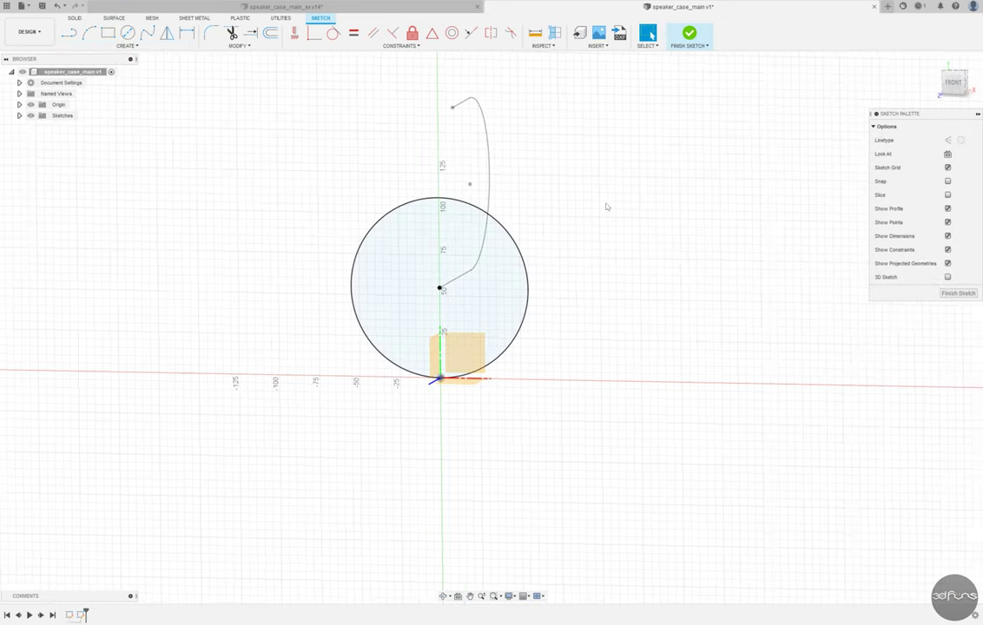
{"action": "middle_click_drag", "start_coordinate": [588, 254], "coordinate": [621, 314]}
{"action": "left_click", "coordinate": [689, 35]}
{"action": "middle_click_drag", "start_coordinate": [660, 260], "coordinate": [682, 245], "text": "shift"}
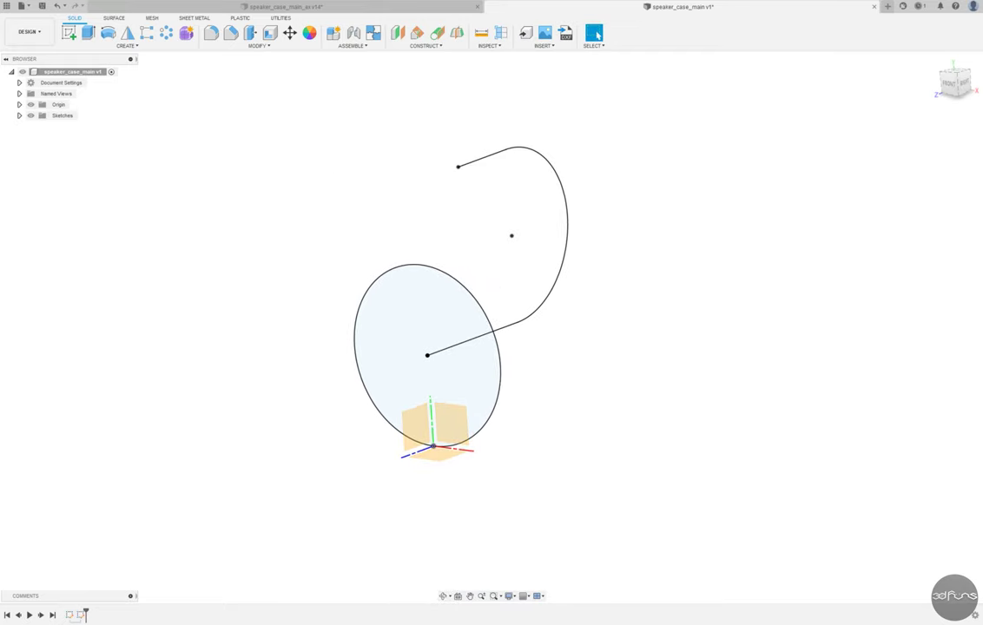
{"action": "left_click", "coordinate": [69, 32]}
Start a sketch on the path's plane and project the top line's end point.
{"action": "left_click", "coordinate": [415, 431]}
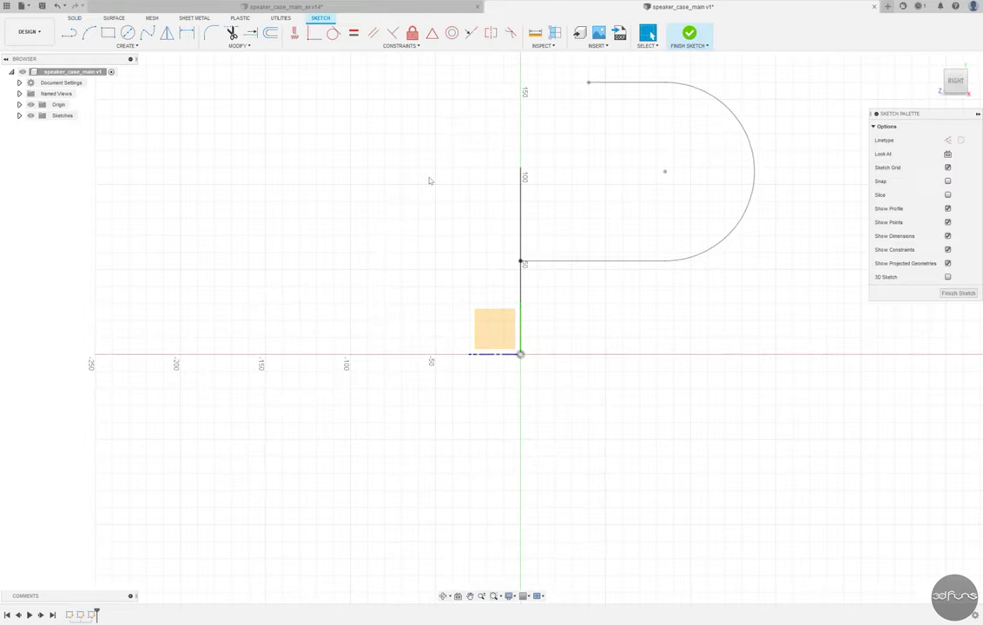
{"action": "left_click", "coordinate": [127, 45]}
{"action": "left_click", "coordinate": [148, 197]}
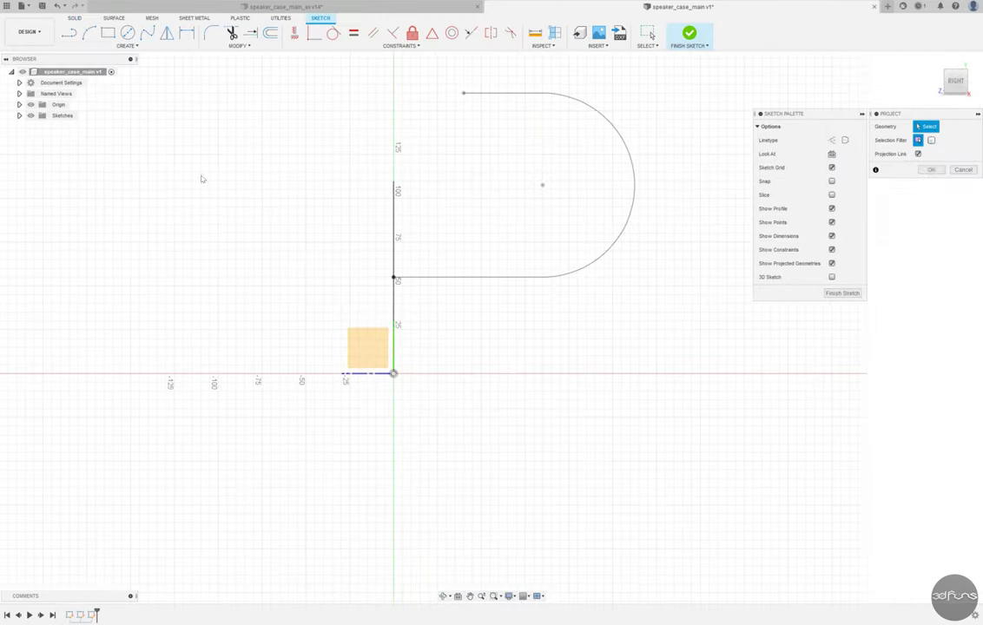
{"action": "left_click", "coordinate": [465, 94]}
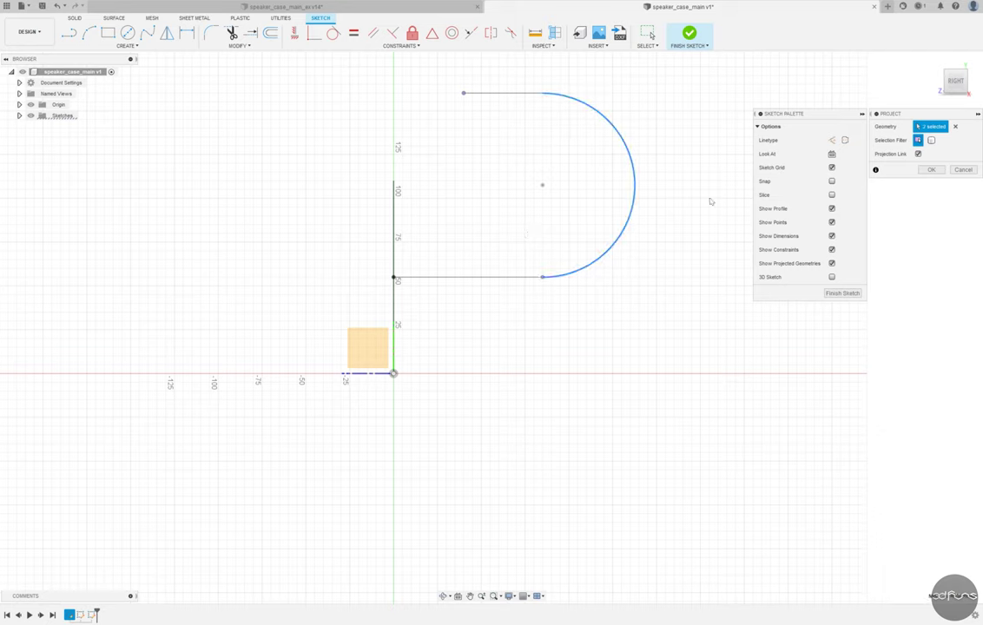
{"action": "key", "text": "Return"}
Draw three 10 mm lines from the top point, arc's lower end and rightmost point.
{"action": "left_click", "coordinate": [69, 33]}
{"action": "left_click", "coordinate": [463, 93]}
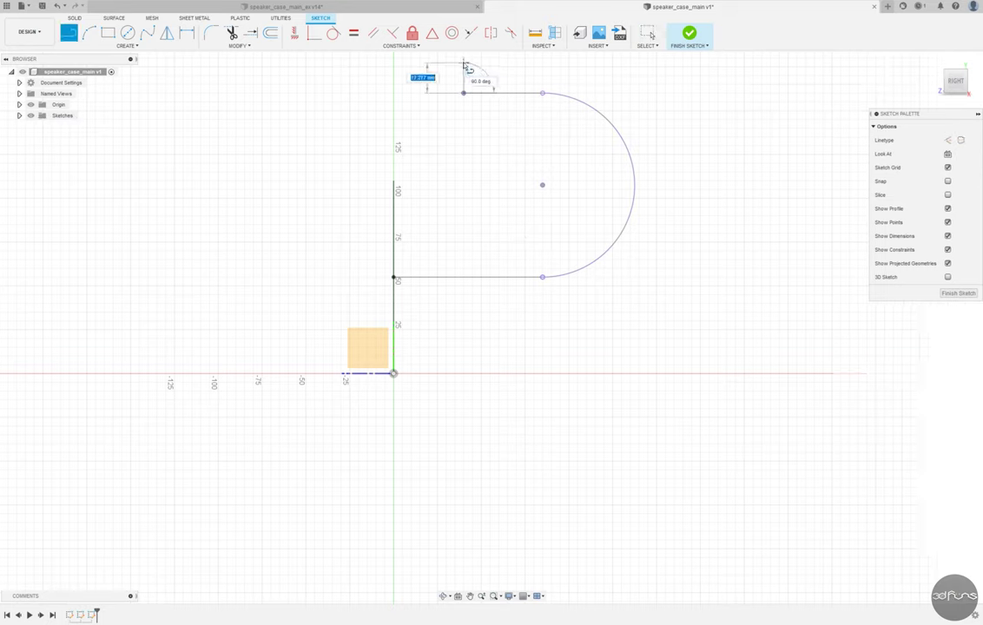
{"action": "type", "text": "10"}
{"action": "key", "text": "Return"}
{"action": "left_click", "coordinate": [69, 33]}
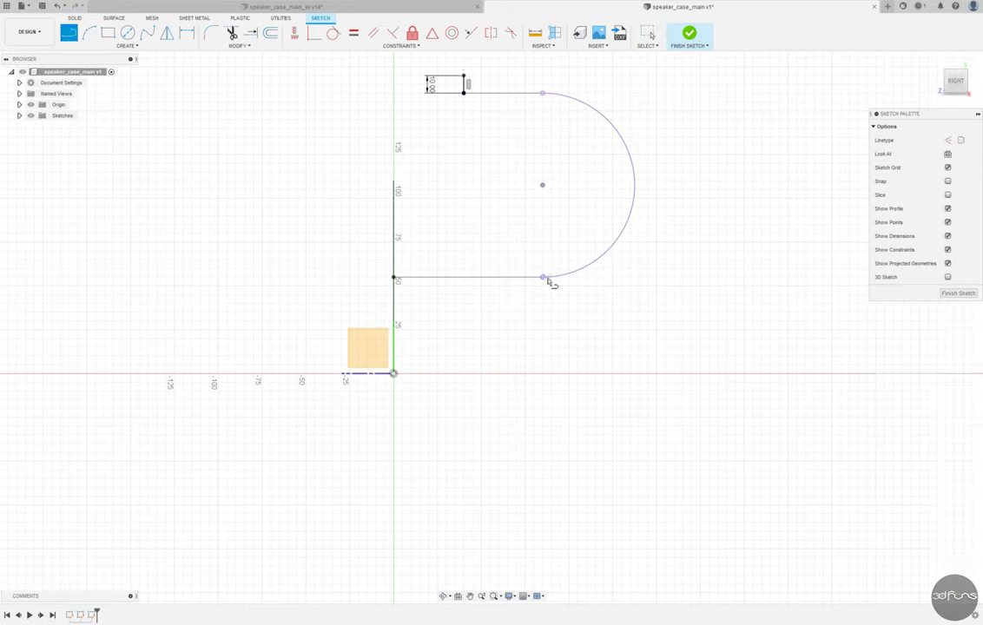
{"action": "left_click", "coordinate": [543, 277]}
{"action": "type", "text": "10"}
{"action": "key", "text": "Return"}
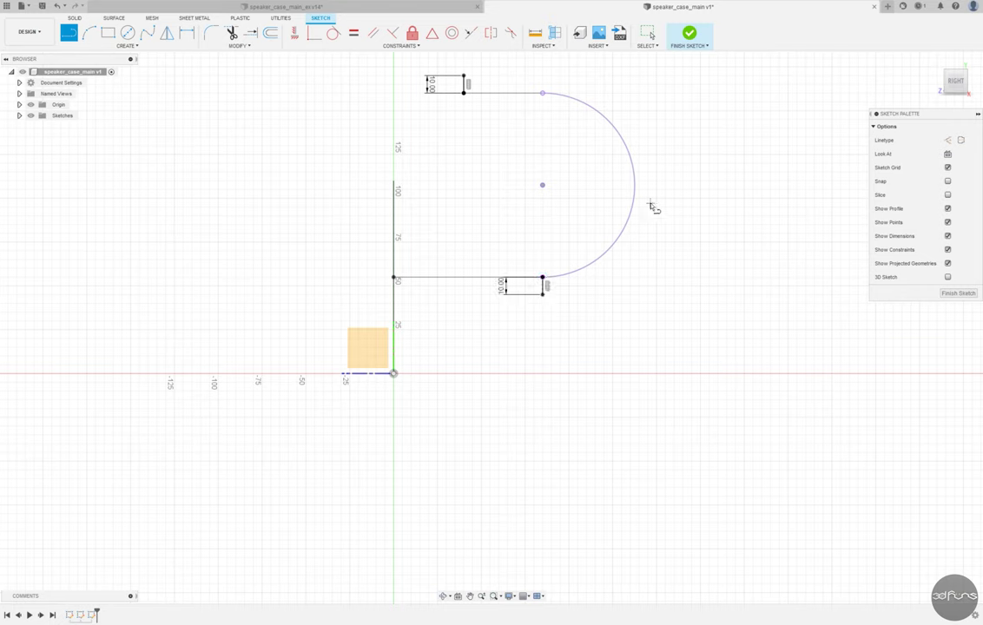
{"action": "left_click", "coordinate": [650, 186]}
{"action": "type", "text": "10"}
{"action": "key", "text": "Return"}
{"action": "key", "text": "Escape"}
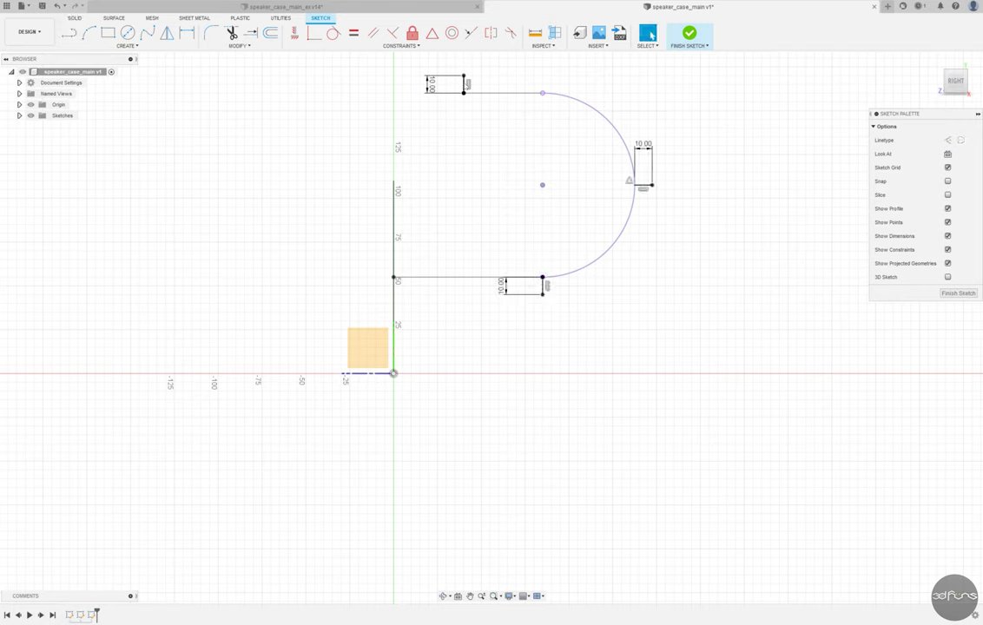
Convert the short lines to construction lines and finish the sketch.
{"action": "left_click", "coordinate": [544, 287]}
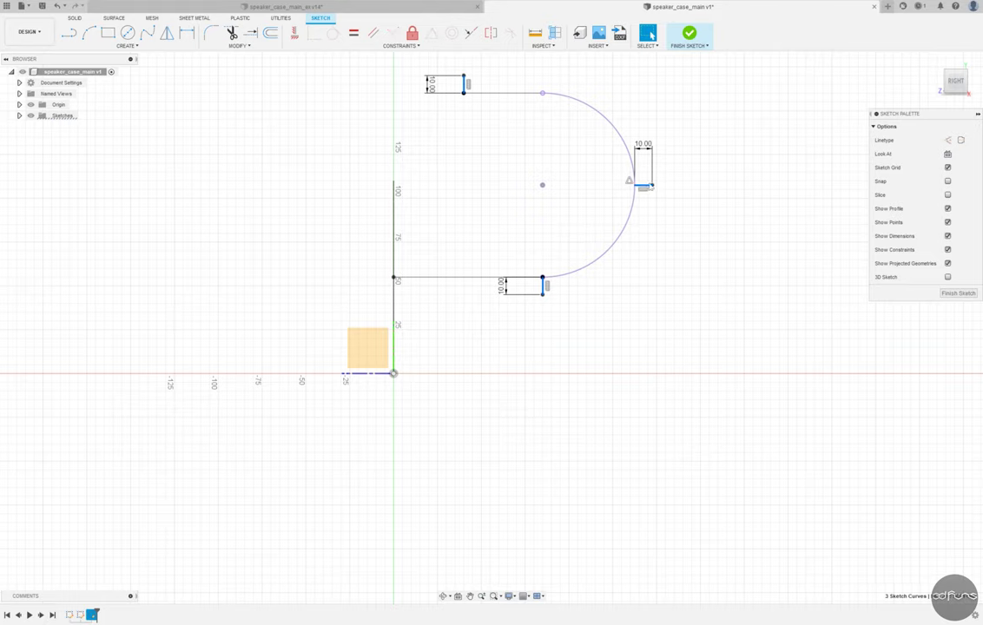
{"action": "left_click", "coordinate": [949, 142]}
{"action": "left_click", "coordinate": [689, 35]}
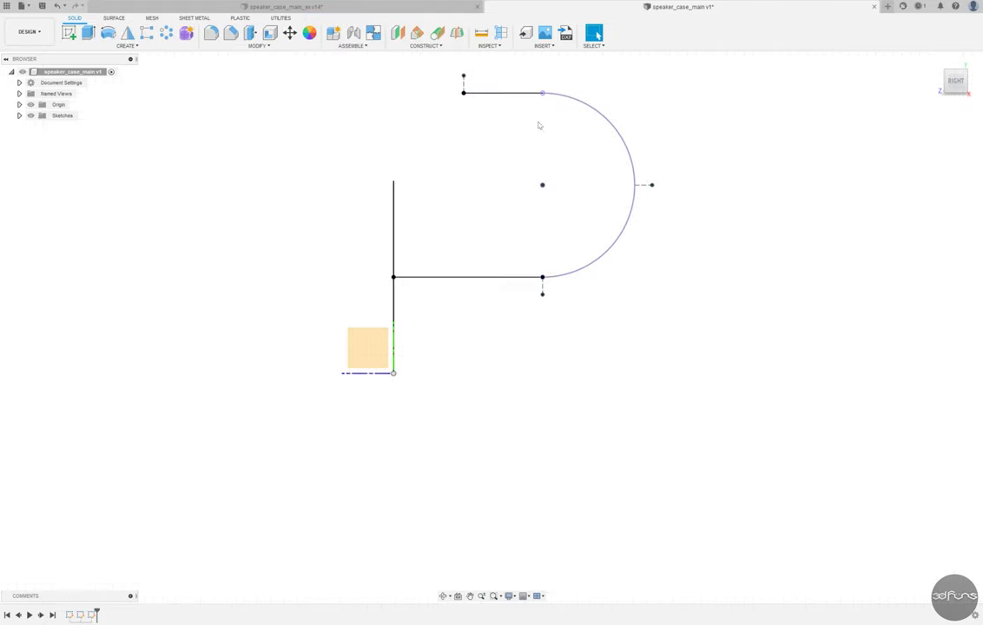
Create a plane at angle on the top line.
{"action": "left_click", "coordinate": [417, 32]}
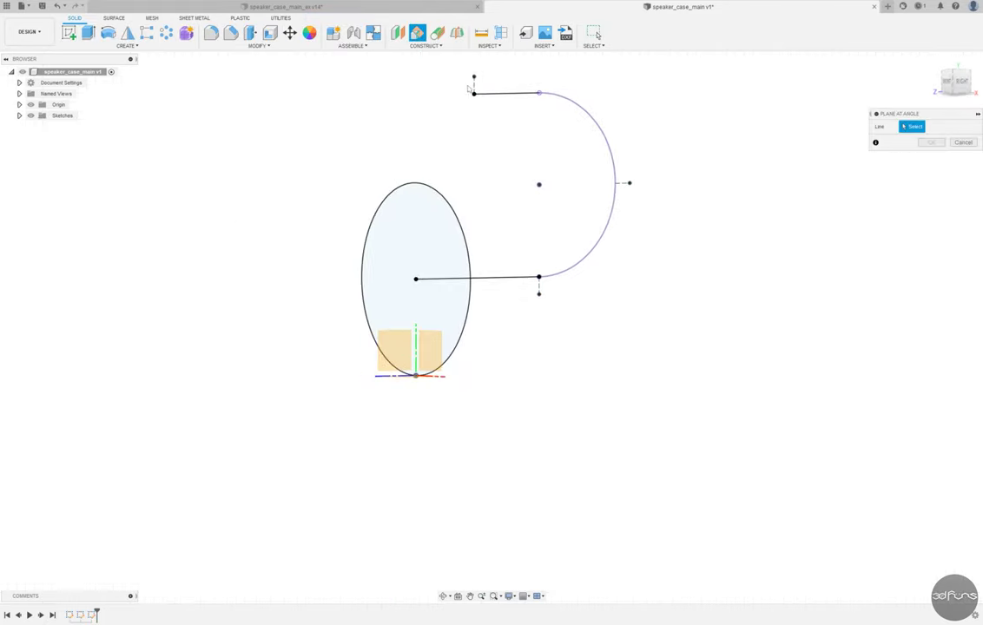
{"action": "middle_click_drag", "start_coordinate": [473, 101], "coordinate": [492, 252], "text": "shift"}
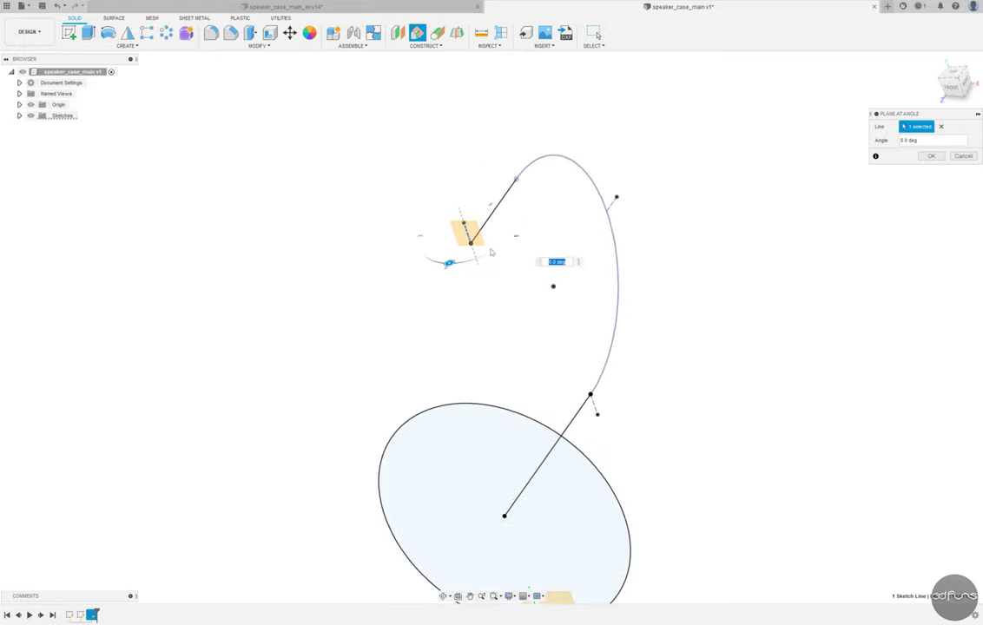
{"action": "left_click", "coordinate": [932, 155]}
{"action": "scroll", "coordinate": [226, 259], "scroll_direction": "down", "scroll_amount": 5}
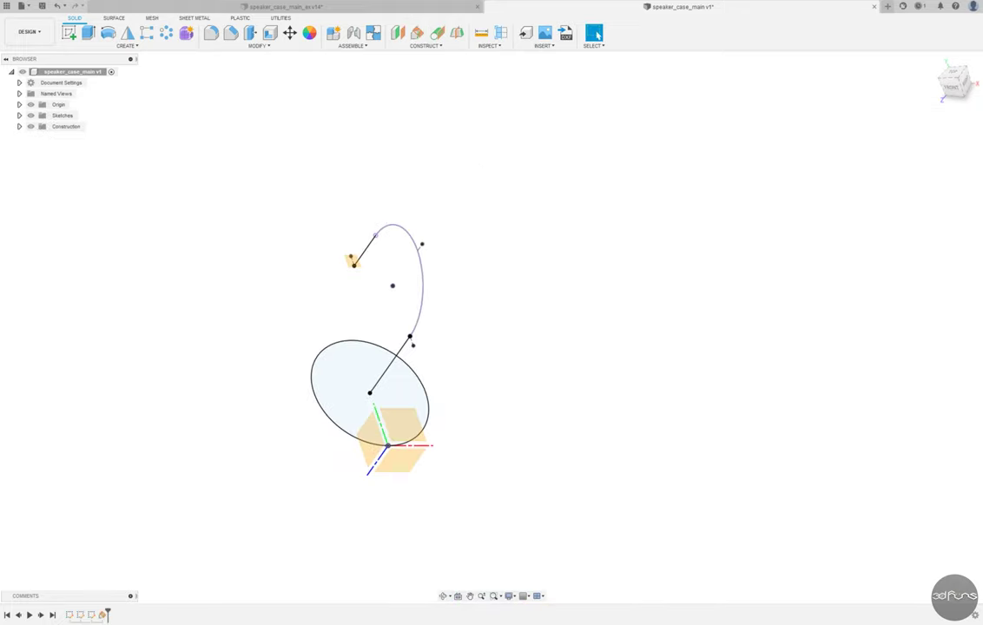
{"action": "middle_click_drag", "start_coordinate": [264, 182], "coordinate": [301, 191], "text": "shift"}
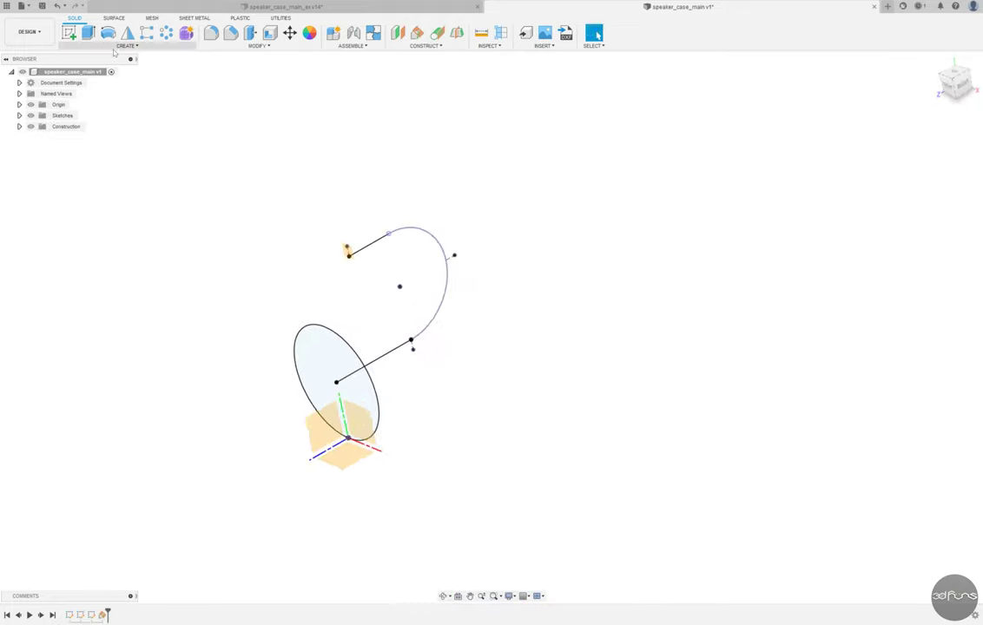
Start a sketch on the new plane and project the top line's end point.
{"action": "left_click", "coordinate": [69, 32]}
{"action": "scroll", "coordinate": [336, 224], "scroll_direction": "up", "scroll_amount": 5}
{"action": "left_click", "coordinate": [335, 223]}
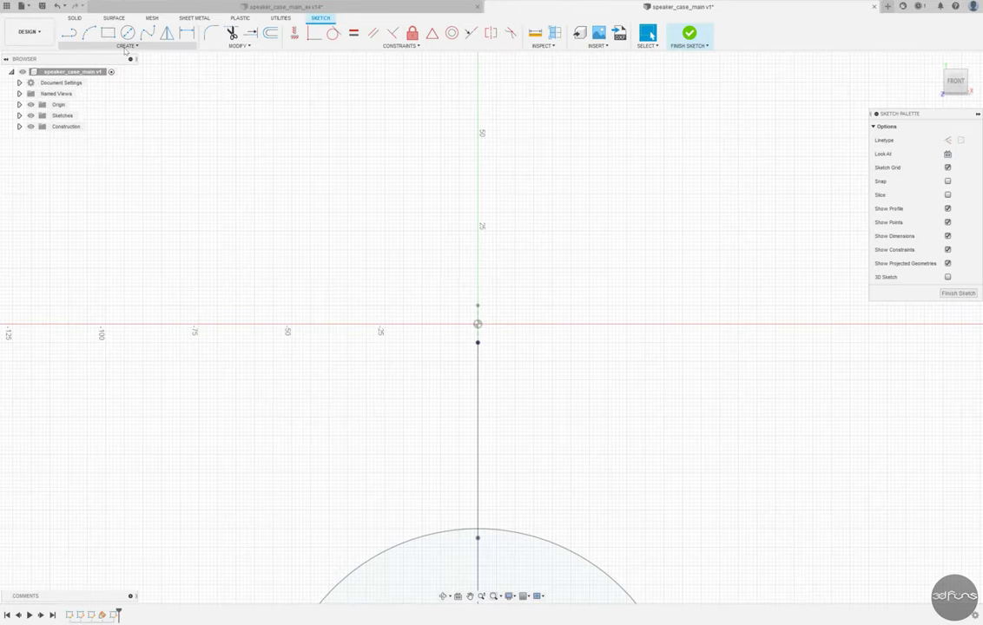
{"action": "left_click", "coordinate": [126, 45]}
{"action": "left_click", "coordinate": [143, 178]}
{"action": "middle_click_drag", "start_coordinate": [363, 198], "coordinate": [500, 344], "text": "shift"}
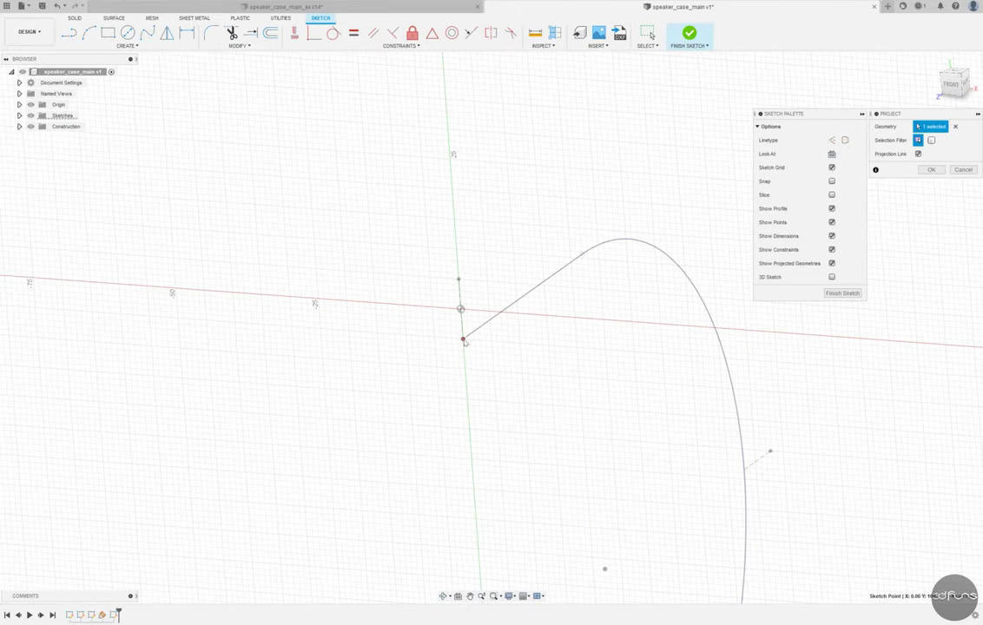
{"action": "left_click", "coordinate": [937, 169]}
Draw a 30 mm circle centred on the projected point and finish the sketch.
{"action": "key", "text": "c"}
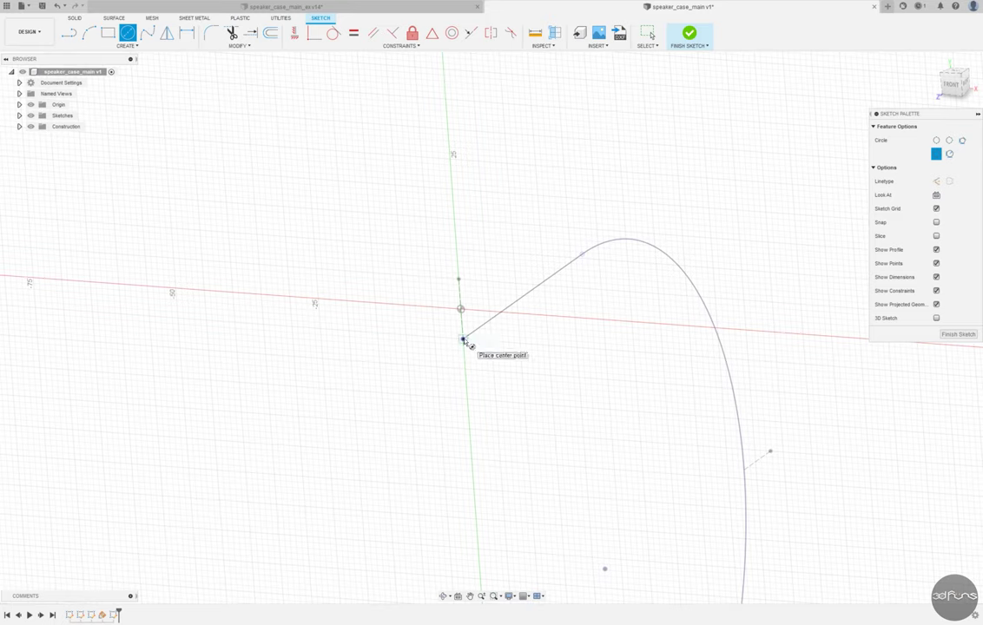
{"action": "left_click", "coordinate": [462, 339]}
{"action": "type", "text": "30"}
{"action": "key", "text": "Return"}
{"action": "scroll", "coordinate": [554, 454], "scroll_direction": "down", "scroll_amount": 5}
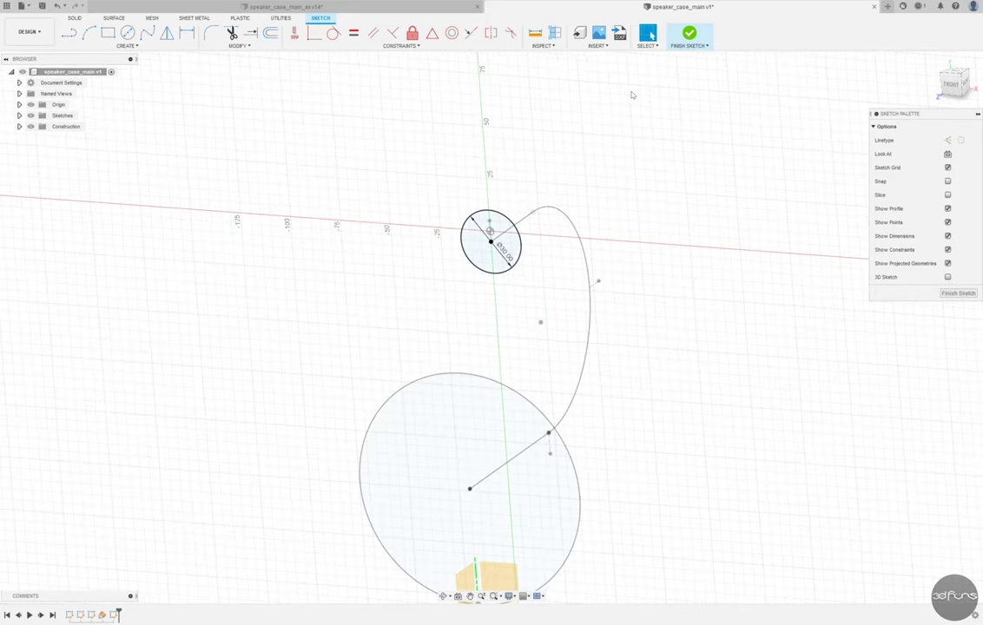
{"action": "left_click", "coordinate": [689, 34]}
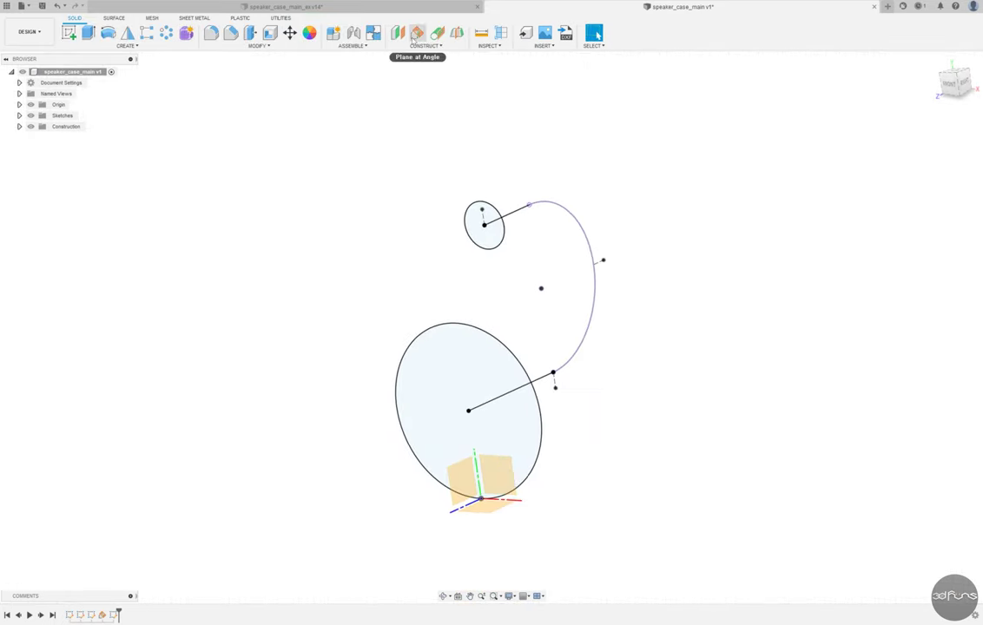
Create a plane at angle on the lower construction line.
{"action": "left_click", "coordinate": [414, 35]}
{"action": "left_click", "coordinate": [555, 383]}
{"action": "scroll", "coordinate": [555, 384], "scroll_direction": "up", "scroll_amount": 2}
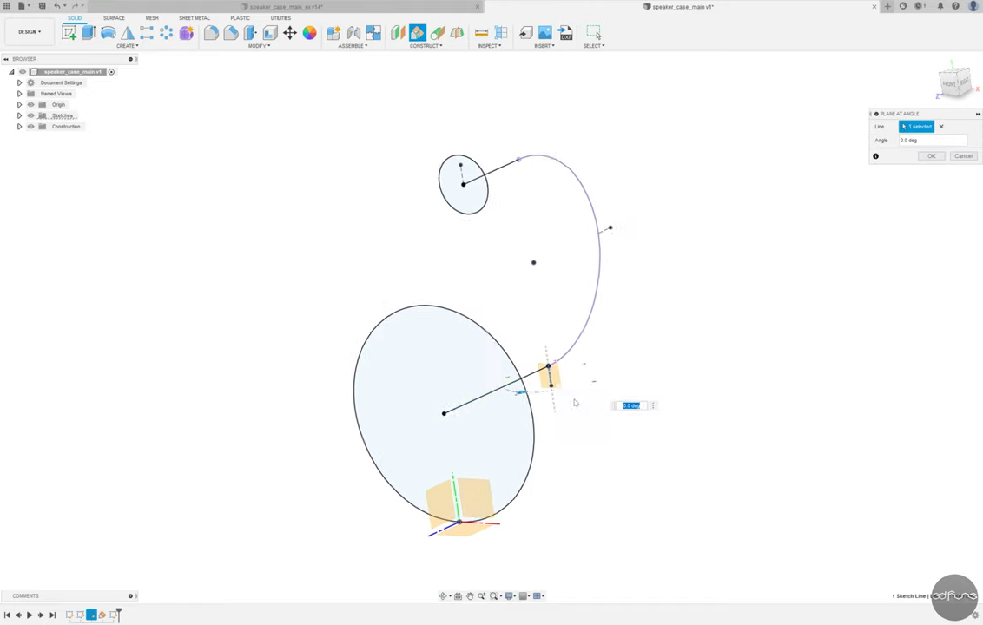
{"action": "scroll", "coordinate": [573, 400], "scroll_direction": "up", "scroll_amount": 2}
{"action": "key", "text": "Return"}
Start a sketch on that plane and project the lower path point.
{"action": "left_click", "coordinate": [67, 32]}
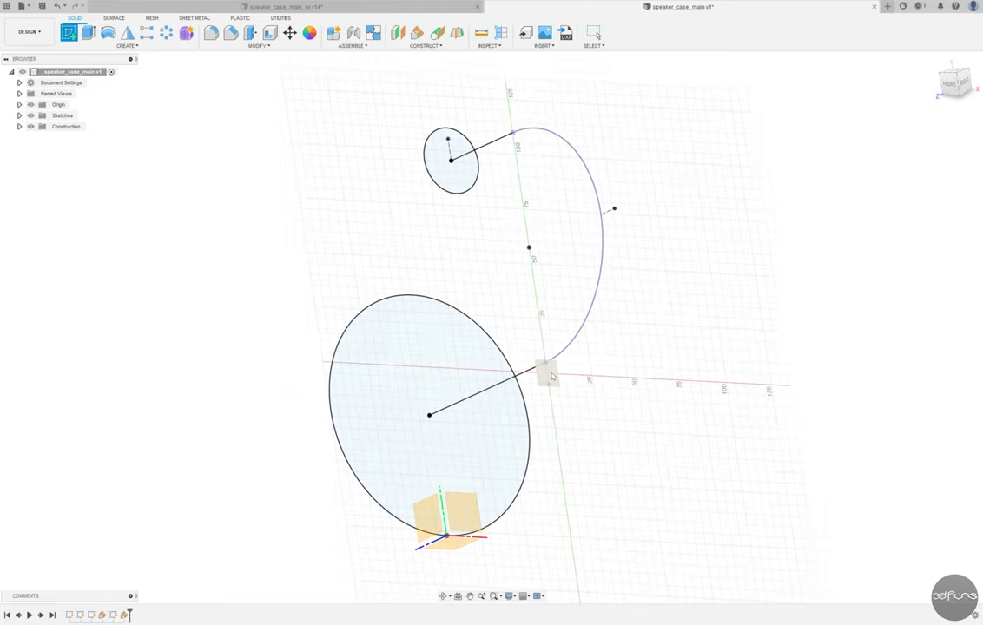
{"action": "left_click", "coordinate": [127, 45]}
{"action": "mouse_move", "coordinate": [86, 197]}
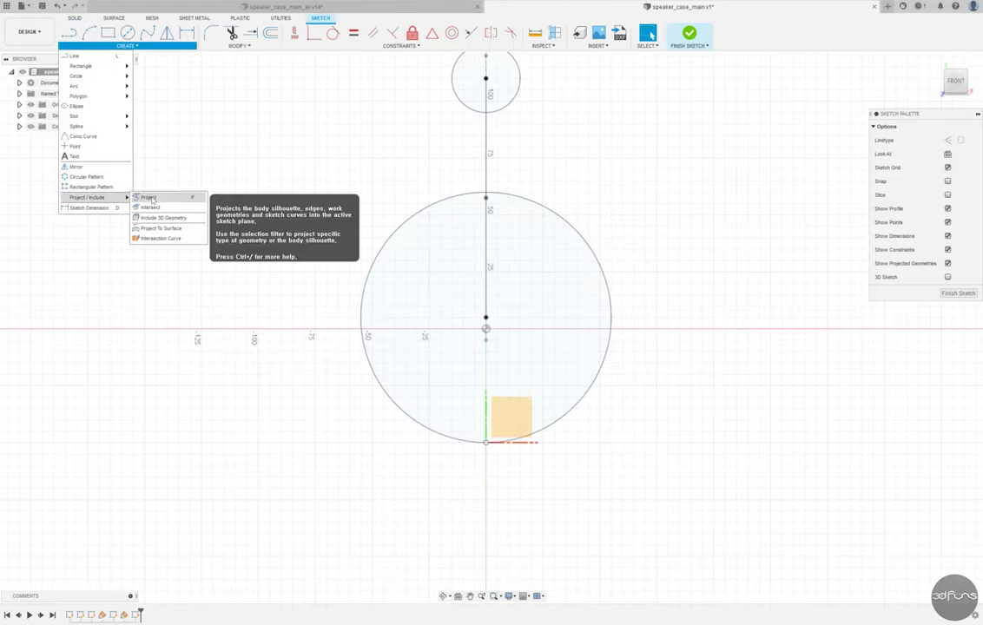
{"action": "left_click", "coordinate": [157, 198]}
{"action": "left_click", "coordinate": [516, 311]}
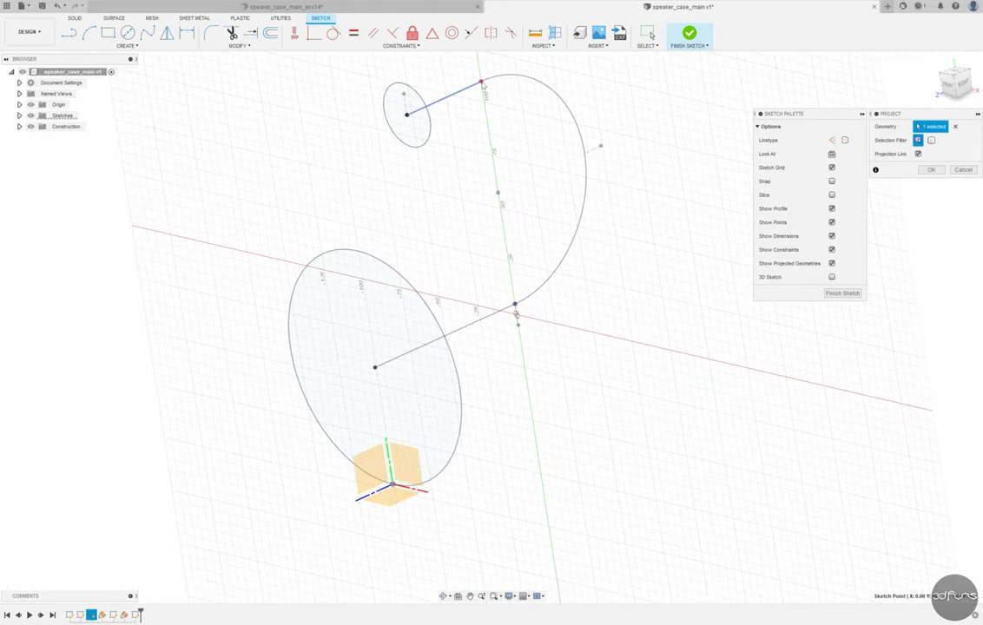
{"action": "key", "text": "Return"}
Draw an 87 mm circle at the lower point and a 42.2 mm circle at the top point.
{"action": "key", "text": "c"}
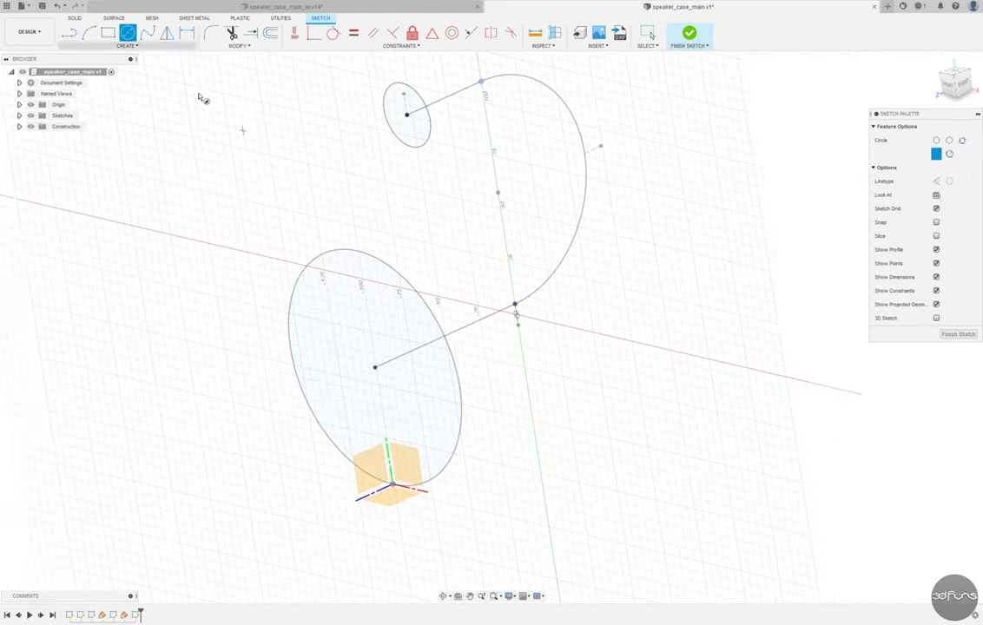
{"action": "left_click", "coordinate": [515, 306]}
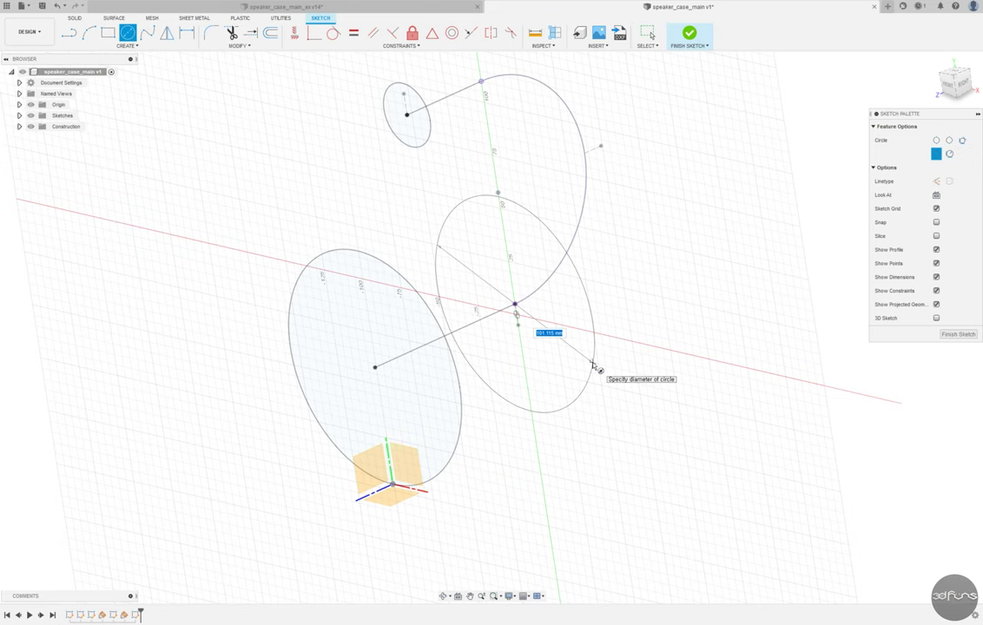
{"action": "type", "text": "88"}
{"action": "key", "text": "Return"}
{"action": "key", "text": "c"}
{"action": "left_click", "coordinate": [481, 81]}
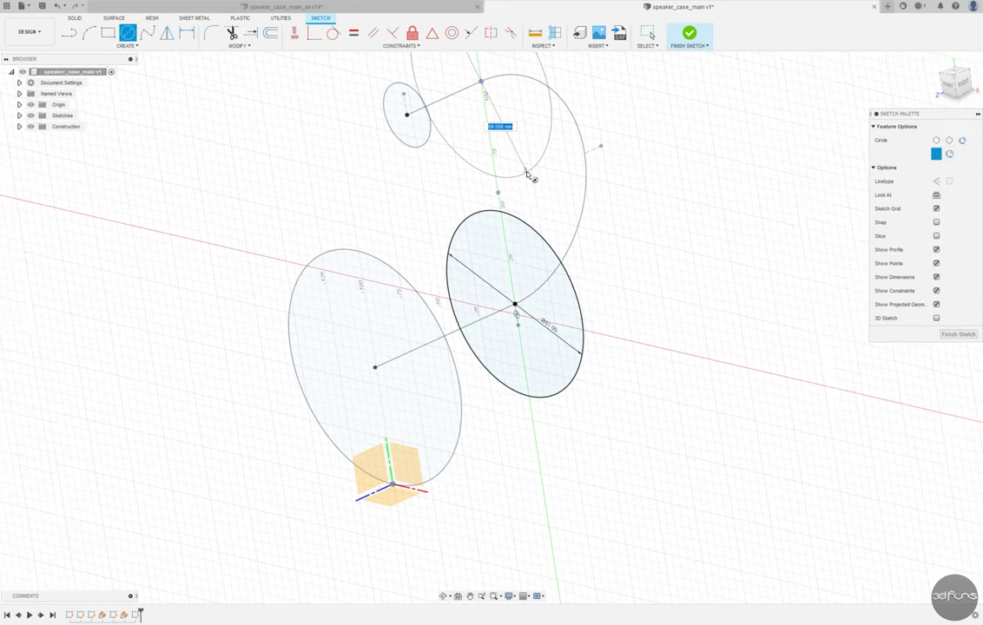
{"action": "key", "text": "Return"}
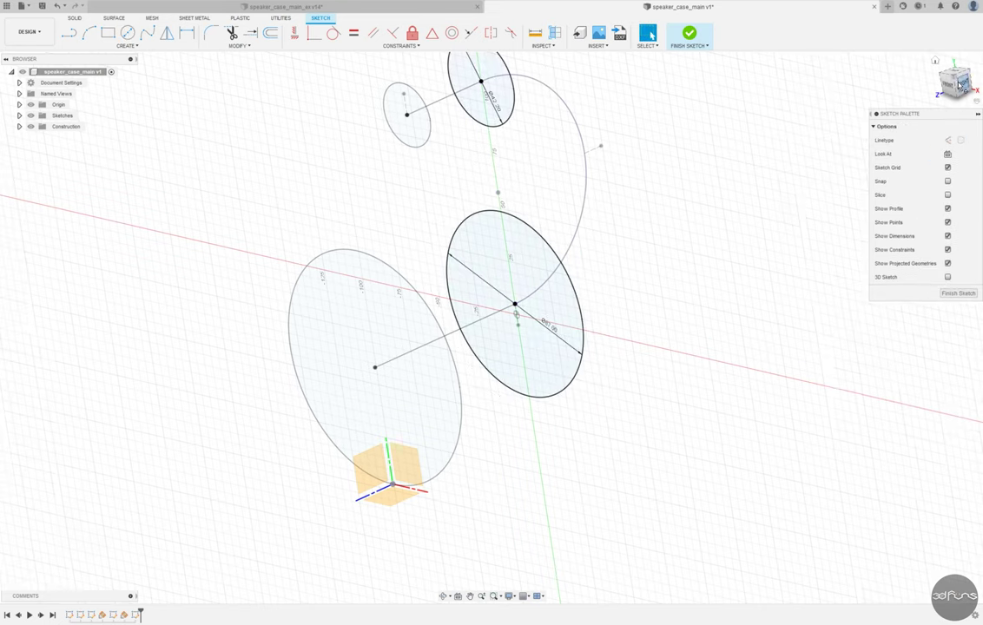
Move the Ø42.20 and Ø87.00 labels outside their circles and finish the sketch.
{"action": "left_click", "coordinate": [952, 88]}
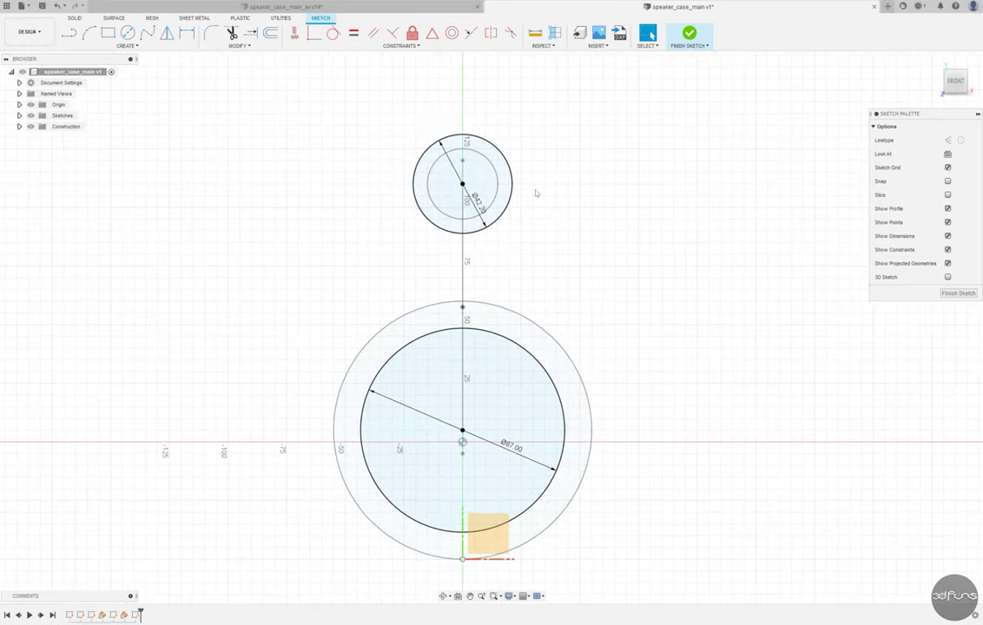
{"action": "left_click_drag", "start_coordinate": [477, 201], "coordinate": [531, 218]}
{"action": "left_click_drag", "start_coordinate": [512, 447], "coordinate": [614, 487]}
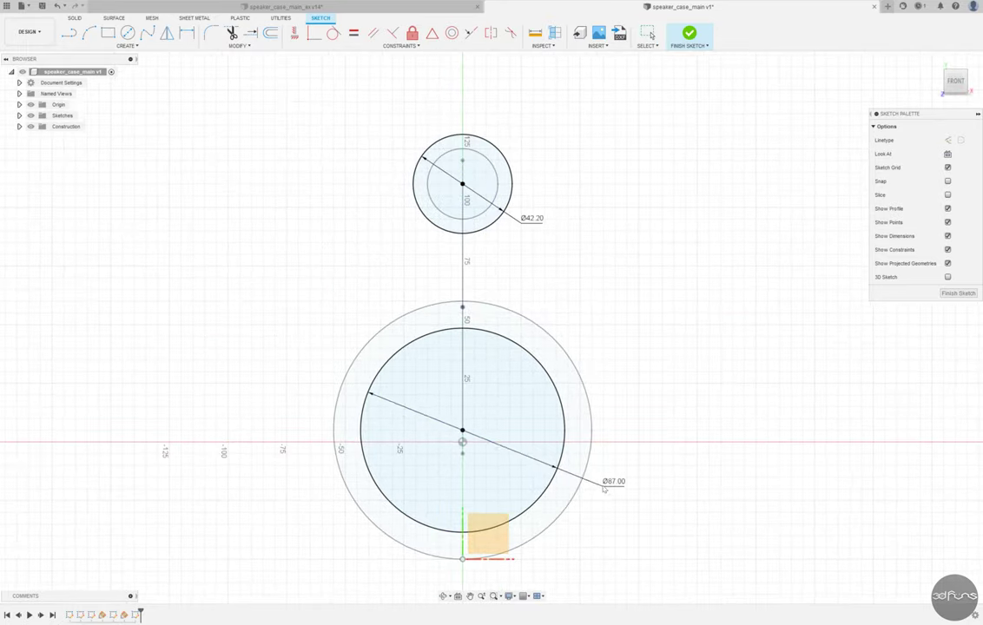
{"action": "left_click", "coordinate": [689, 35]}
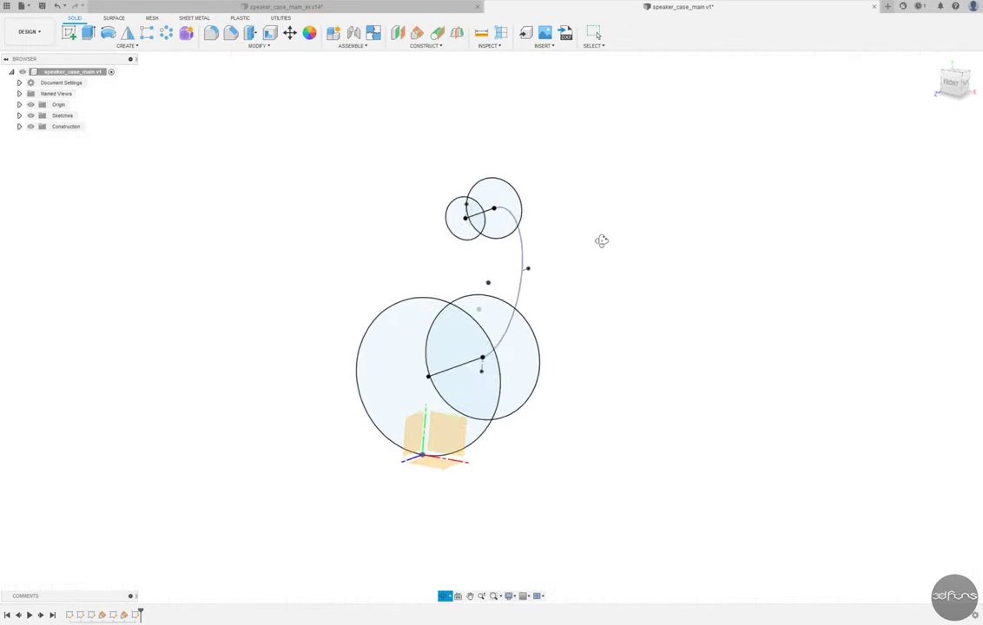
Create a plane at an angle through the short sketch line, partway along the arc.
{"action": "left_click", "coordinate": [417, 33]}
{"action": "scroll", "coordinate": [573, 287], "scroll_direction": "up", "scroll_amount": 5}
{"action": "left_click", "coordinate": [539, 244]}
{"action": "middle_click_drag", "start_coordinate": [779, 271], "coordinate": [692, 401], "text": "shift"}
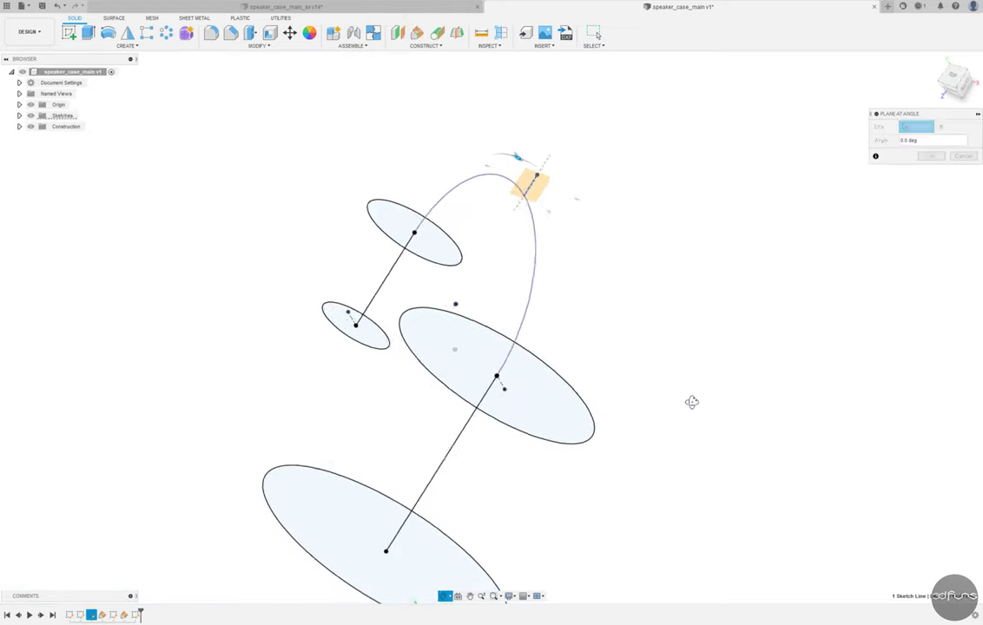
{"action": "key", "text": "Return"}
Sketch on the new angled plane, project the arc, and draw a Ø64.50 circle.
{"action": "left_click", "coordinate": [543, 174]}
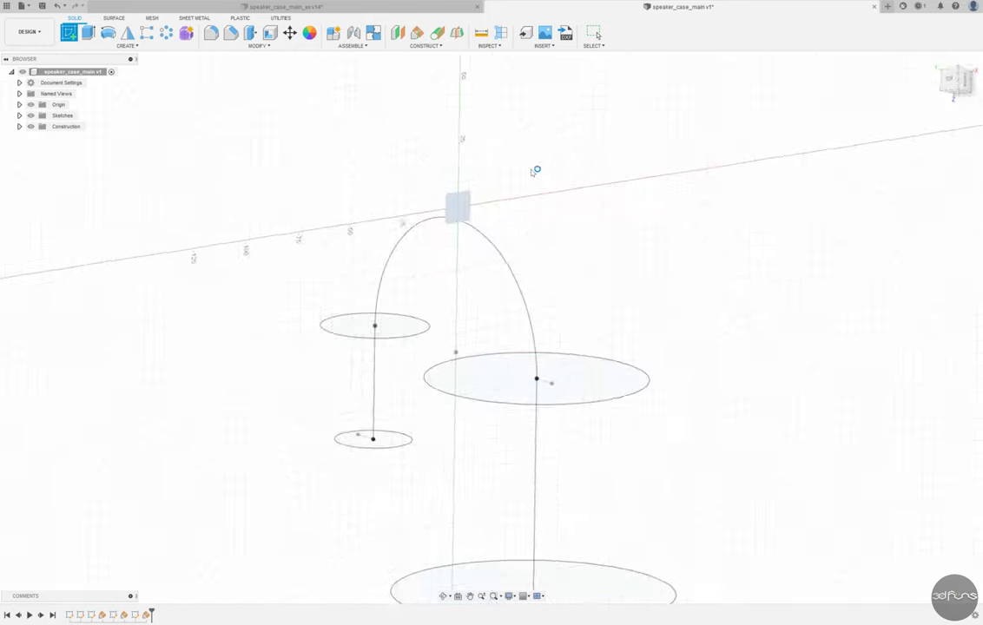
{"action": "left_click", "coordinate": [126, 45]}
{"action": "left_click", "coordinate": [161, 198]}
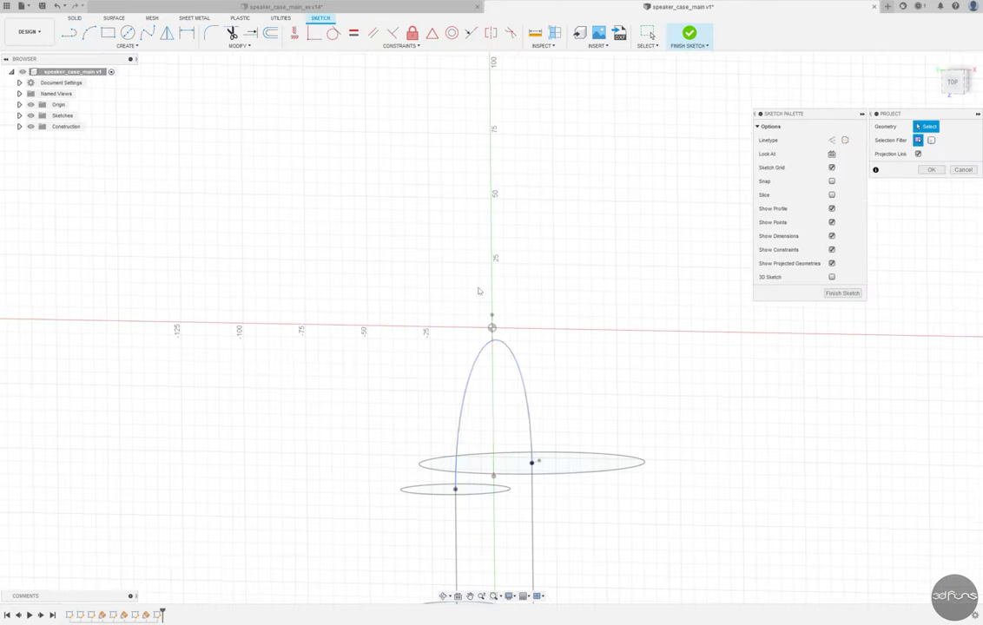
{"action": "left_click", "coordinate": [473, 369]}
{"action": "key", "text": "Return"}
{"action": "left_click", "coordinate": [130, 36]}
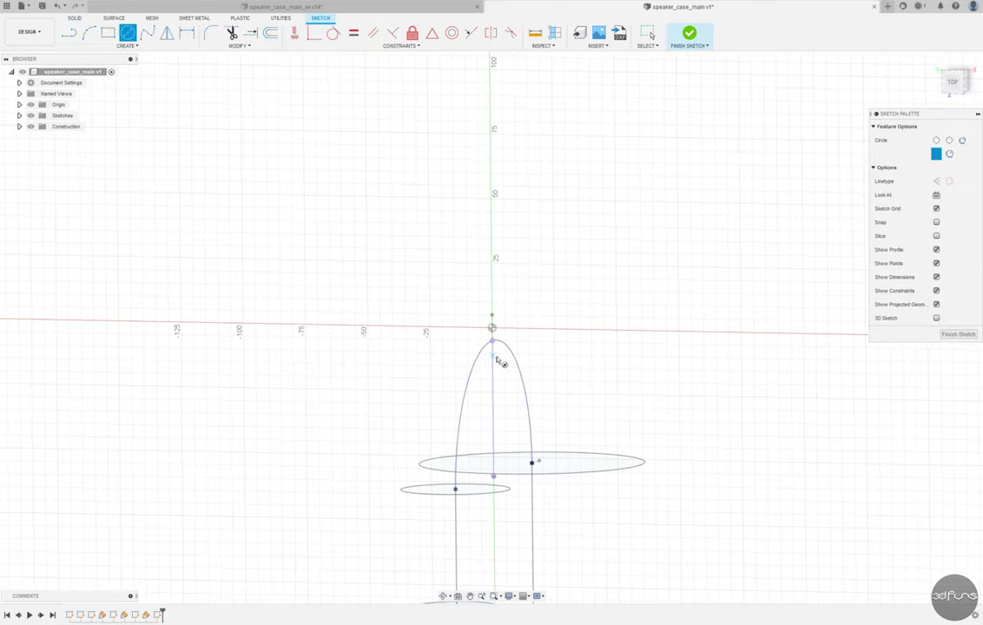
{"action": "key", "text": "Return"}
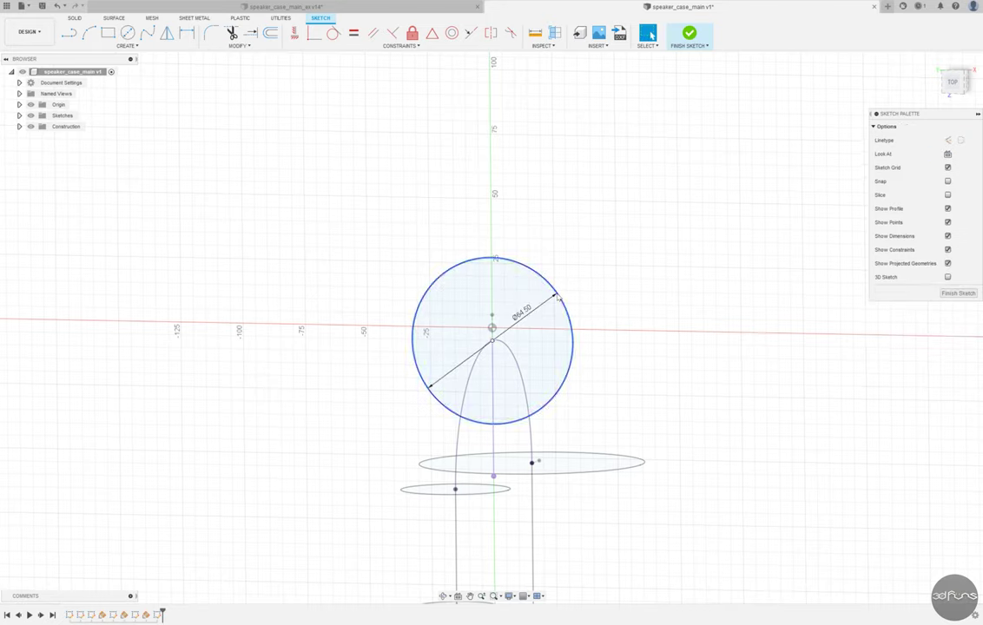
{"action": "left_click", "coordinate": [690, 39]}
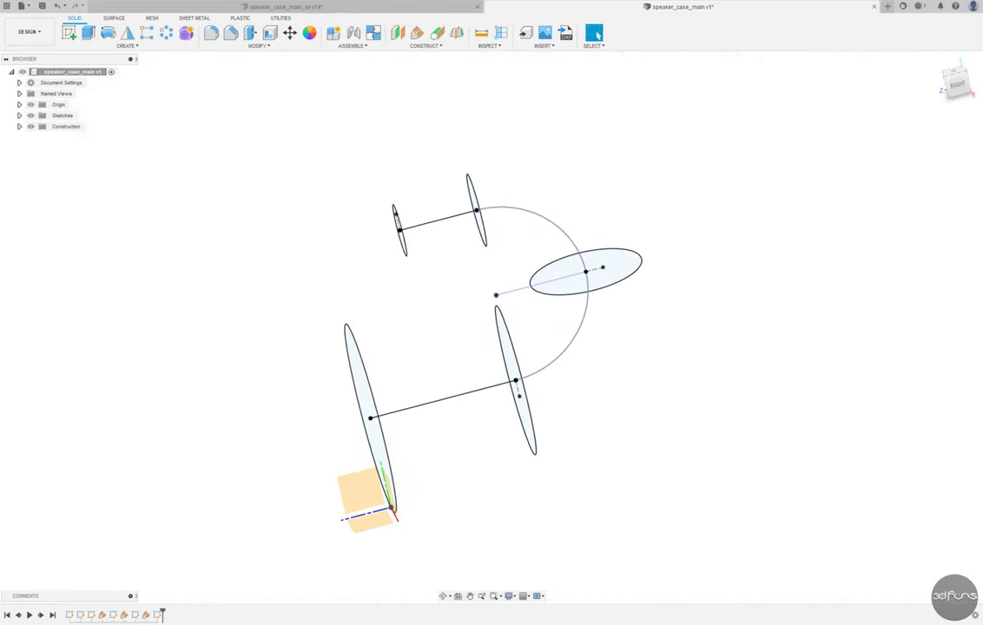
Loft a body through the five circles, guided by the curved arc as centerline.
{"action": "left_click", "coordinate": [127, 45]}
{"action": "left_click", "coordinate": [82, 114]}
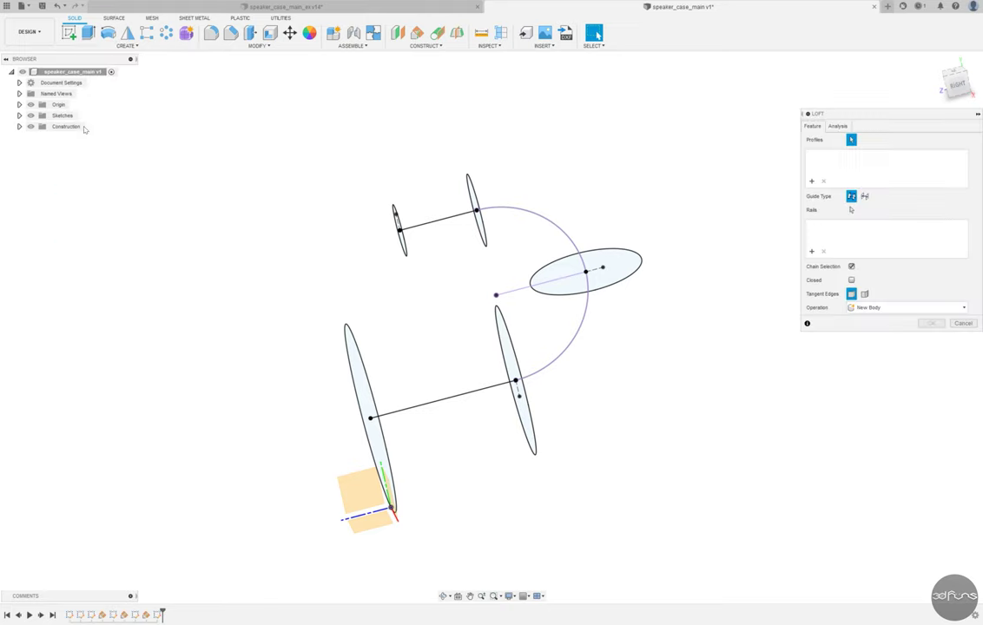
{"action": "middle_click_drag", "start_coordinate": [469, 330], "coordinate": [508, 326], "text": "shift"}
{"action": "left_click", "coordinate": [382, 388]}
{"action": "left_click", "coordinate": [486, 332]}
{"action": "left_click", "coordinate": [606, 288]}
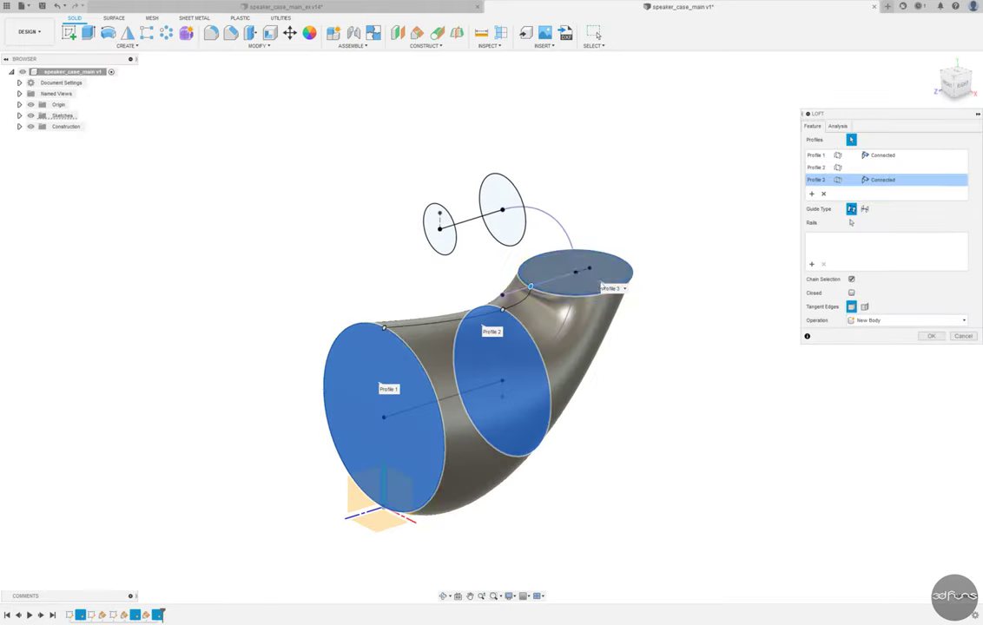
{"action": "left_click", "coordinate": [512, 199]}
{"action": "left_click", "coordinate": [438, 230]}
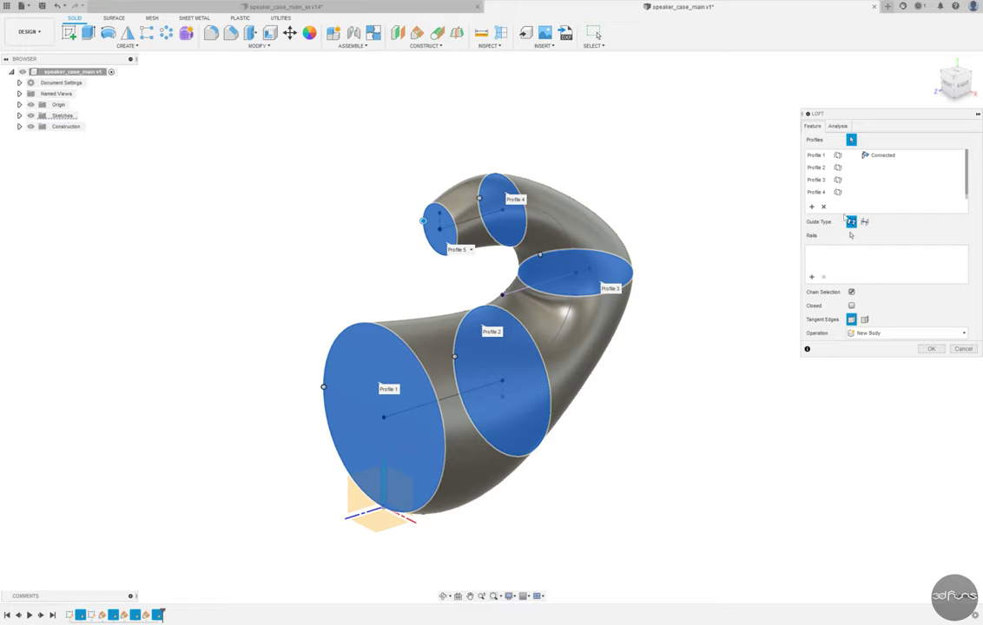
{"action": "left_click", "coordinate": [864, 221]}
{"action": "left_click", "coordinate": [463, 398]}
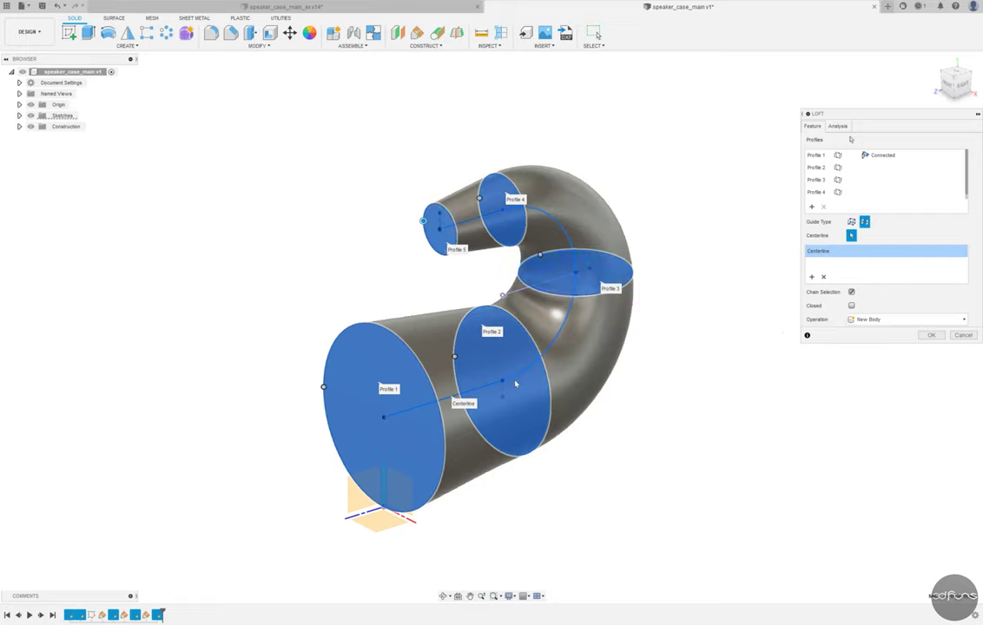
{"action": "middle_click_drag", "start_coordinate": [487, 382], "coordinate": [761, 325], "text": "shift"}
{"action": "left_click", "coordinate": [931, 336]}
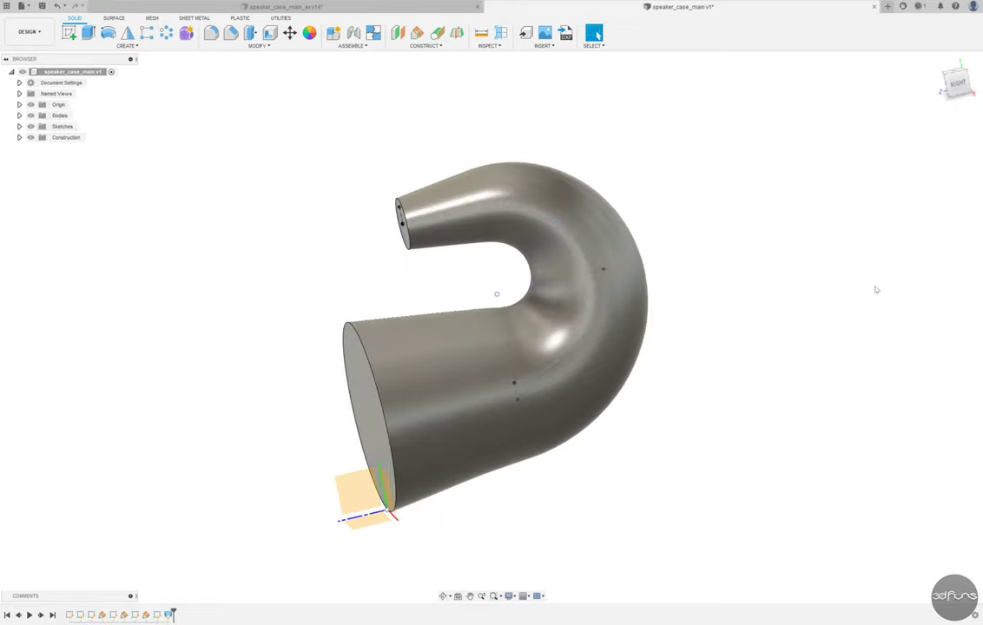
Shell the horn to 2 mm walls with the large and small end faces removed.
{"action": "middle_click_drag", "start_coordinate": [496, 292], "coordinate": [486, 103], "text": "shift"}
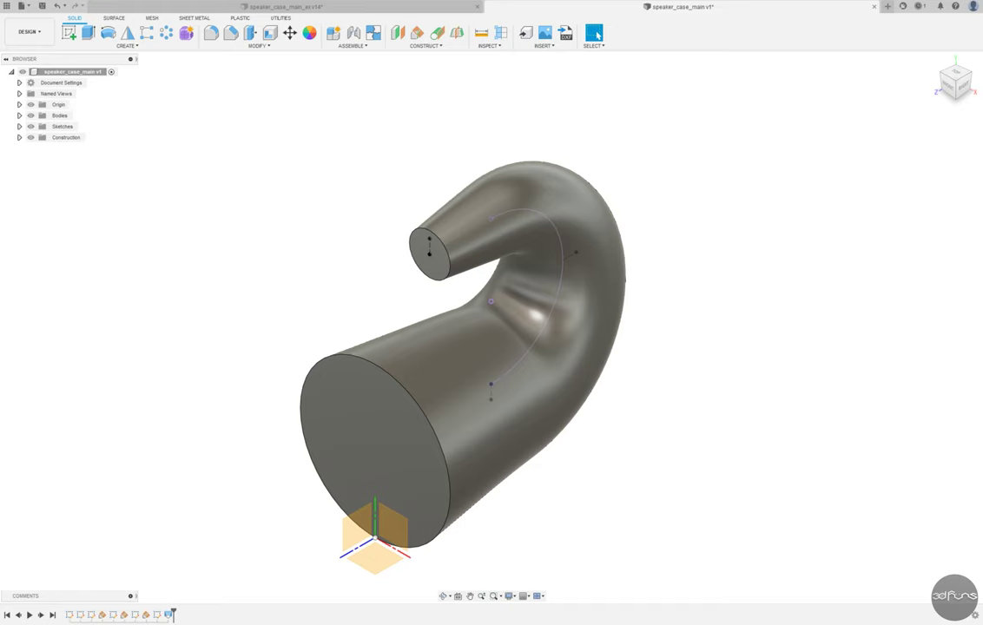
{"action": "left_click", "coordinate": [269, 32]}
{"action": "left_click", "coordinate": [393, 460]}
{"action": "left_click", "coordinate": [442, 262]}
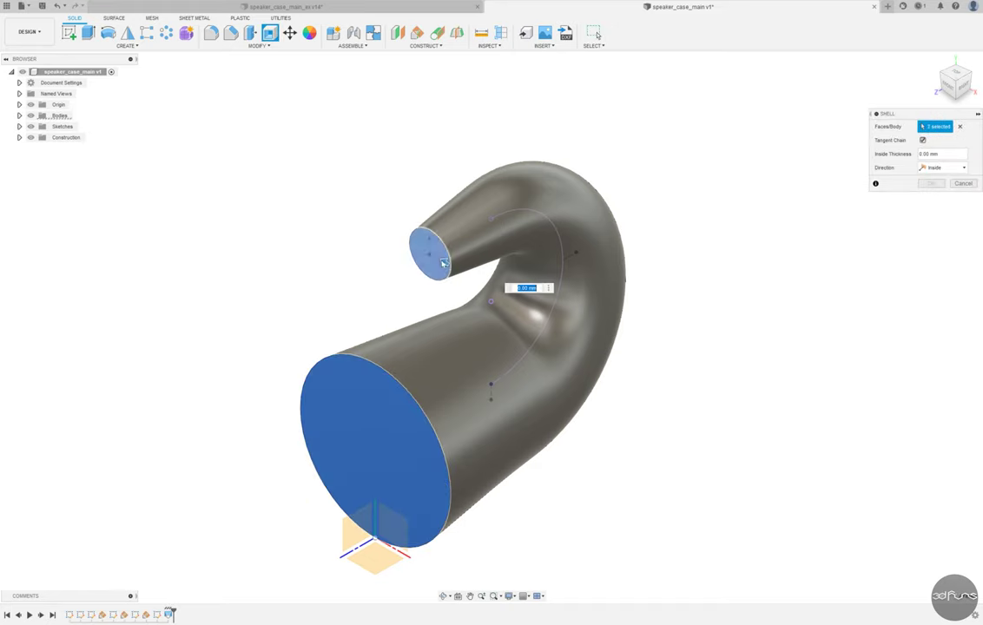
{"action": "type", "text": "2"}
{"action": "key", "text": "Return"}
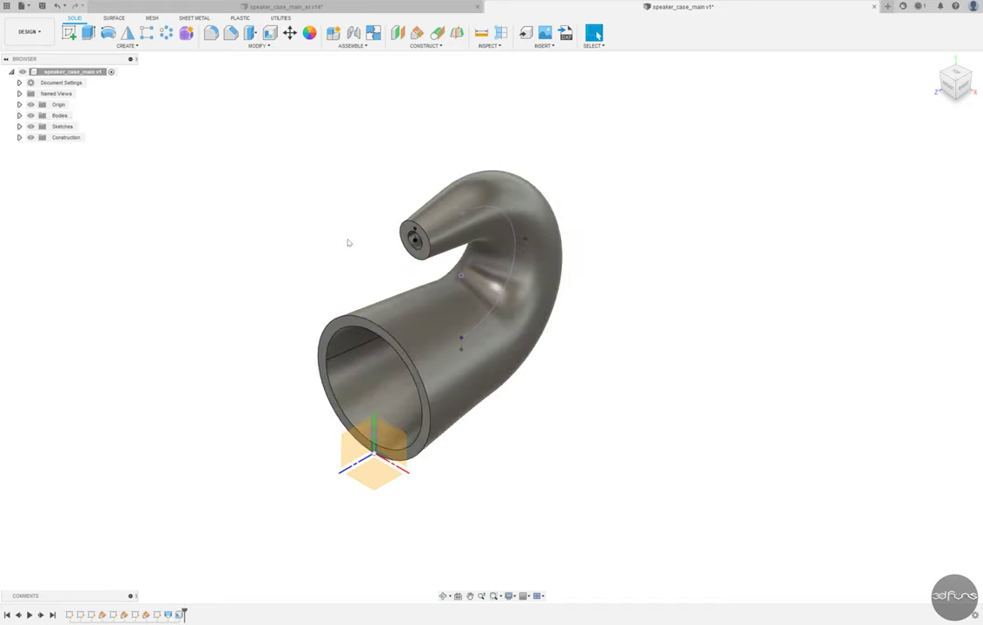
{"action": "mouse_move", "coordinate": [348, 242]}
{"action": "middle_mouse_down", "text": "shift"}
{"action": "mouse_move", "coordinate": [296, 204]}
{"action": "mouse_move", "coordinate": [340, 225]}
{"action": "mouse_move", "coordinate": [397, 226]}
{"action": "mouse_move", "coordinate": [381, 222]}
{"action": "middle_mouse_up", "text": "shift"}
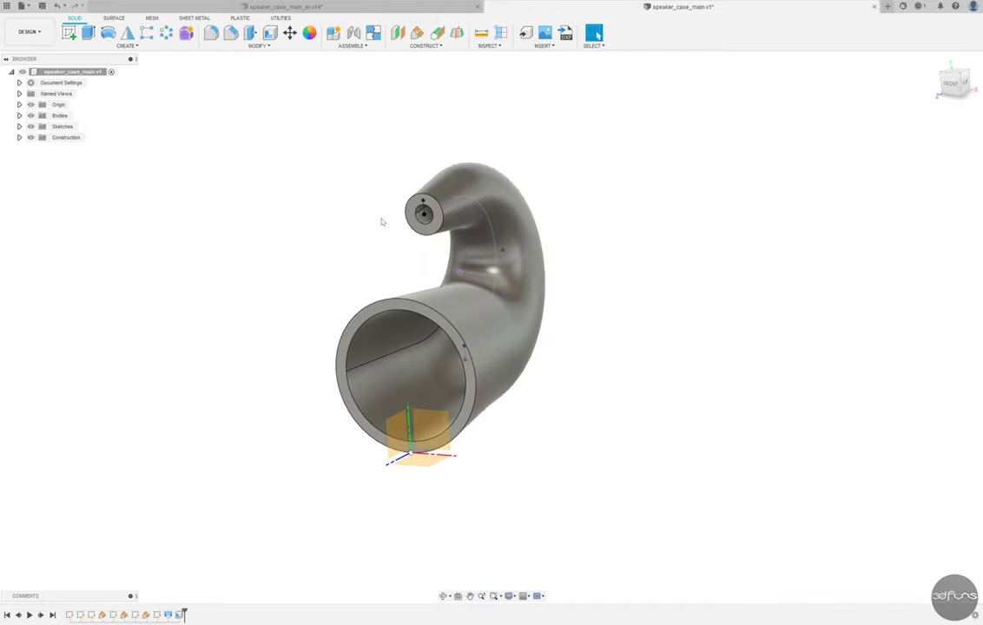
Sketch a rectangle on the bottom origin plane, centered on the axis with a midpoint constraint.
{"action": "left_click", "coordinate": [69, 35]}
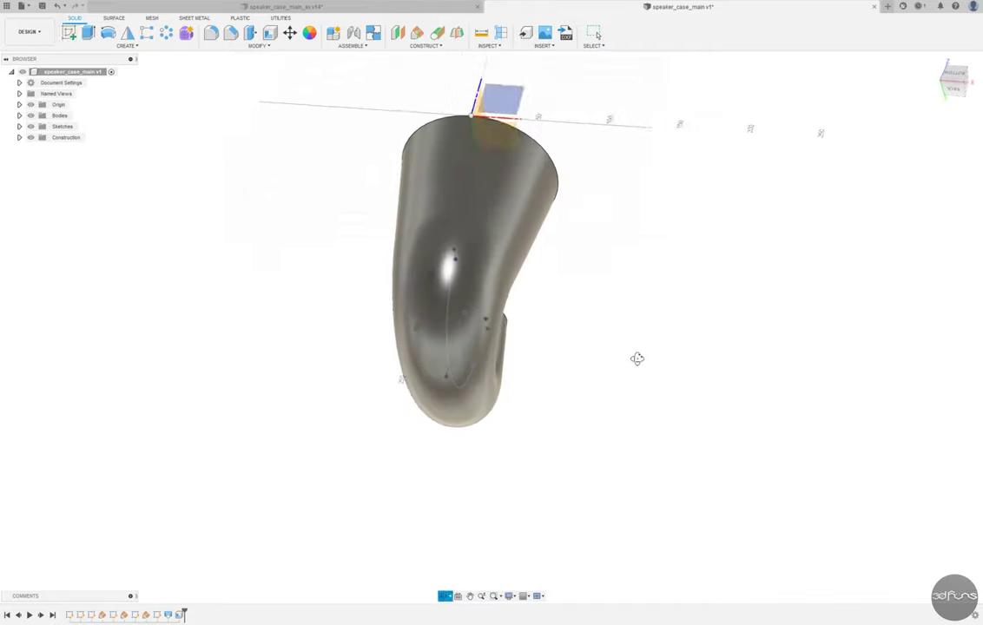
{"action": "left_click", "coordinate": [500, 99]}
{"action": "left_click", "coordinate": [108, 33]}
{"action": "scroll", "coordinate": [384, 281], "scroll_direction": "up", "scroll_amount": 4}
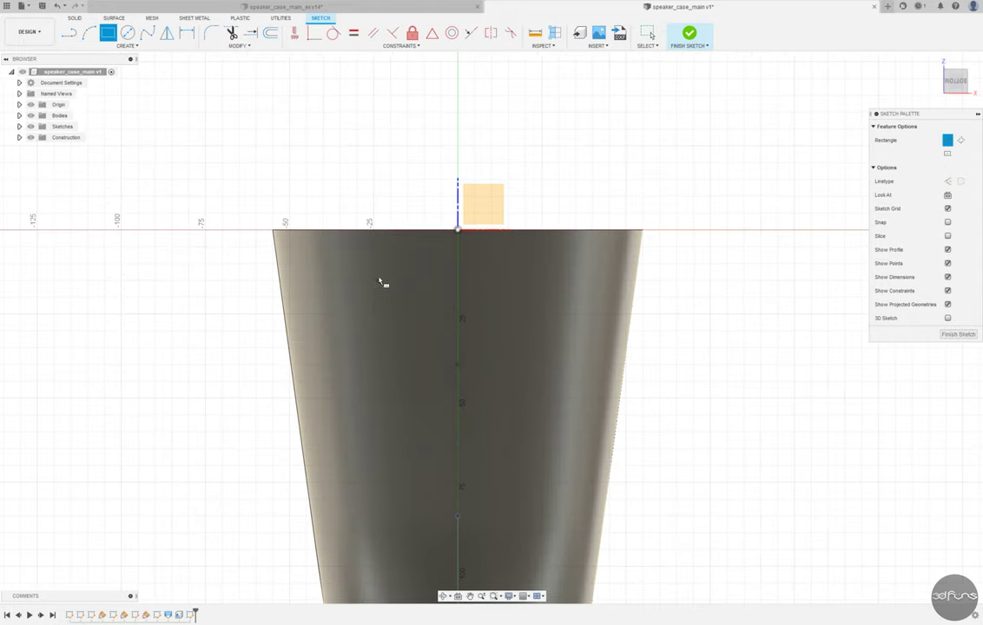
{"action": "left_click", "coordinate": [391, 229]}
{"action": "left_click", "coordinate": [544, 504]}
{"action": "left_click", "coordinate": [432, 33]}
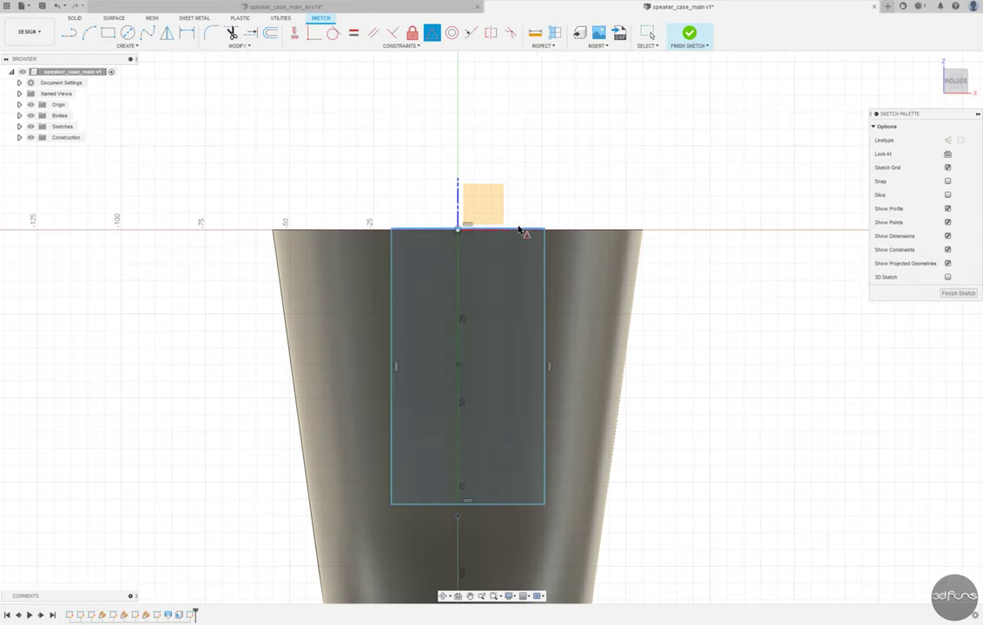
{"action": "scroll", "coordinate": [460, 208], "scroll_direction": "down", "scroll_amount": 2}
Dimension the rectangle 50 mm wide by 100 mm tall and finish the sketch.
{"action": "left_click", "coordinate": [187, 33]}
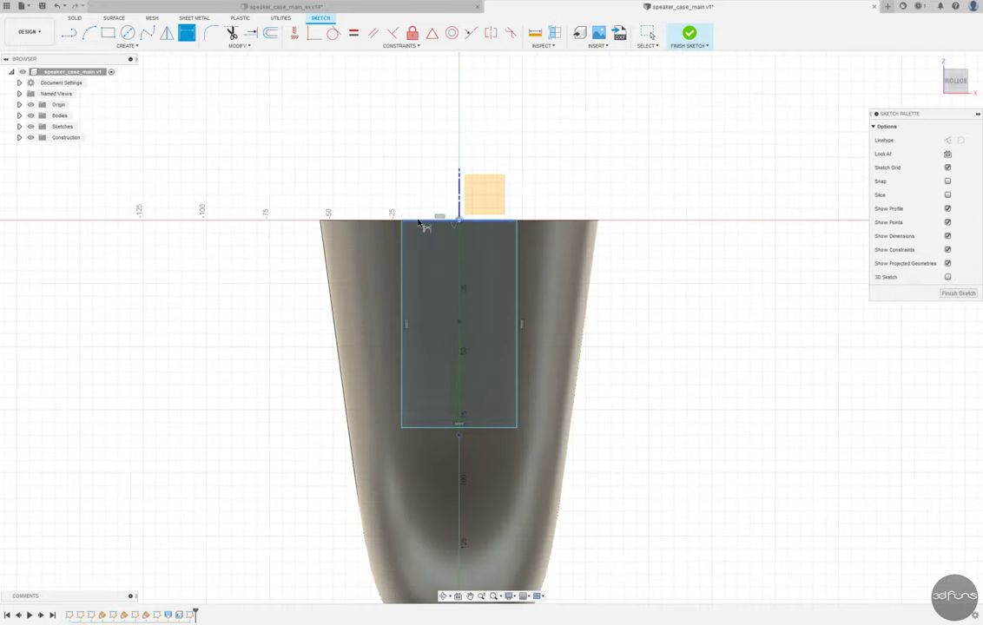
{"action": "left_click", "coordinate": [424, 221]}
{"action": "left_click", "coordinate": [429, 176]}
{"action": "type", "text": "50"}
{"action": "key", "text": "Return"}
{"action": "left_click", "coordinate": [523, 286]}
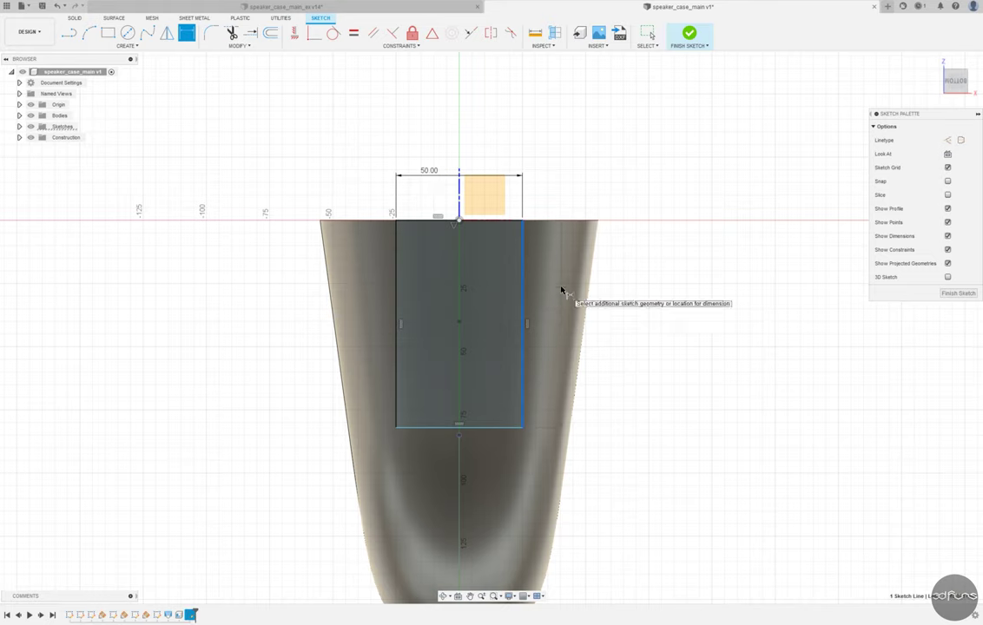
{"action": "left_click", "coordinate": [563, 287]}
{"action": "type", "text": "100"}
{"action": "key", "text": "Return"}
{"action": "left_click", "coordinate": [689, 33]}
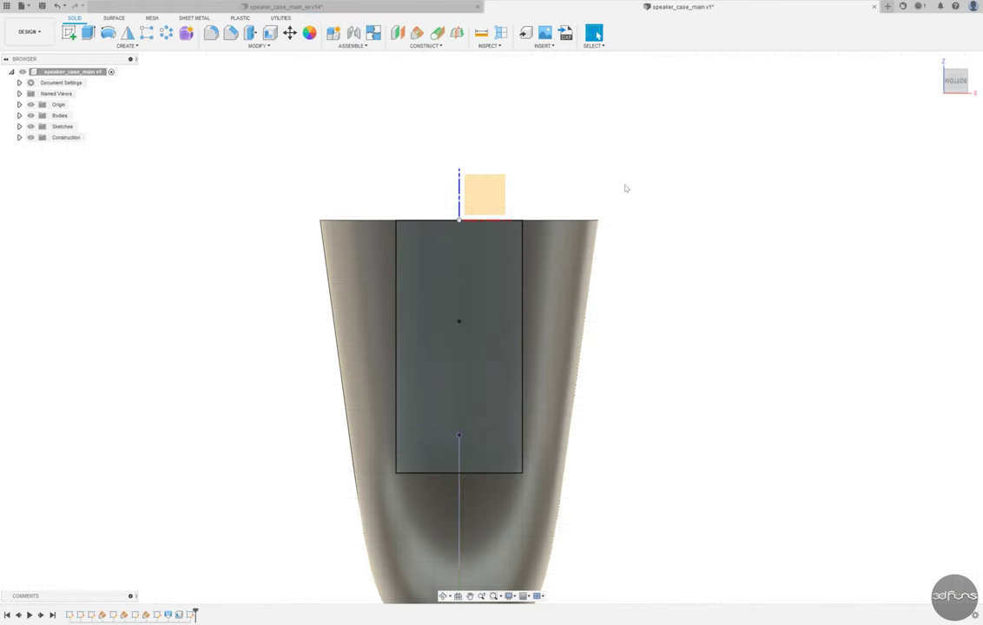
Extrude the rectangle To Object up to the horn body, joining it as a foot.
{"action": "left_click", "coordinate": [955, 75]}
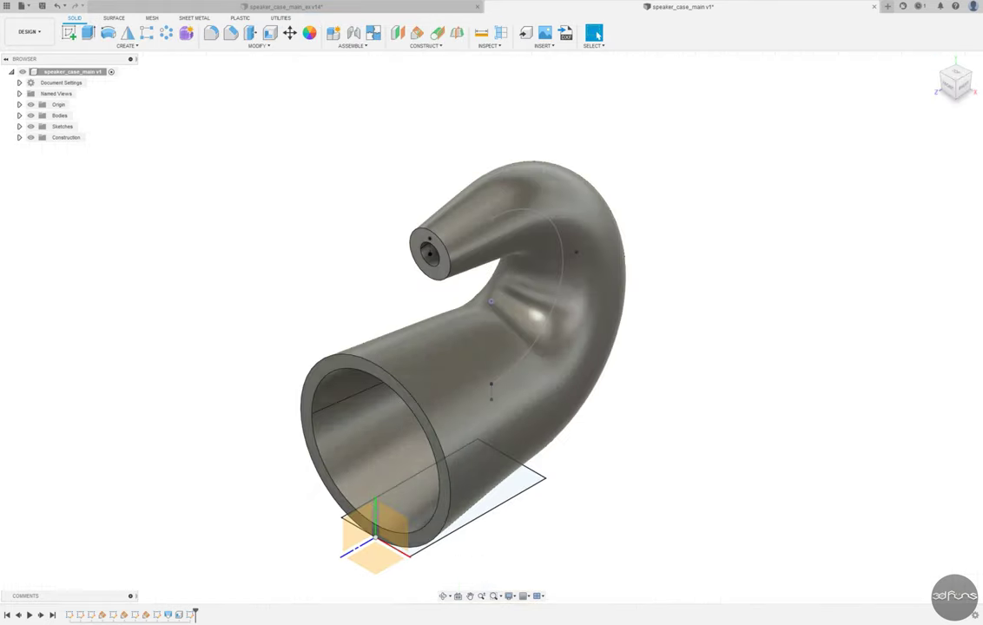
{"action": "left_click", "coordinate": [87, 33]}
{"action": "mouse_move", "coordinate": [680, 441]}
{"action": "middle_mouse_down", "text": "shift"}
{"action": "mouse_move", "coordinate": [672, 358]}
{"action": "mouse_move", "coordinate": [843, 196]}
{"action": "middle_mouse_up", "text": "shift"}
{"action": "left_click", "coordinate": [936, 167]}
{"action": "left_click", "coordinate": [928, 179]}
{"action": "left_click", "coordinate": [936, 181]}
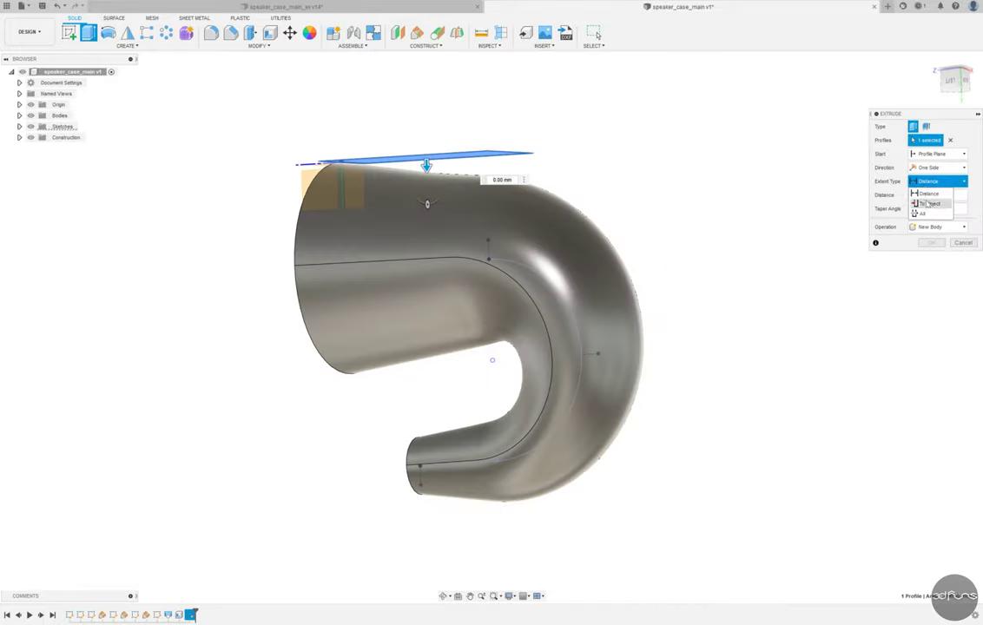
{"action": "left_click", "coordinate": [931, 191]}
{"action": "left_click", "coordinate": [573, 217]}
{"action": "mouse_move", "coordinate": [649, 177]}
{"action": "middle_mouse_down", "text": "shift"}
{"action": "mouse_move", "coordinate": [691, 167]}
{"action": "mouse_move", "coordinate": [930, 281]}
{"action": "middle_mouse_up", "text": "shift"}
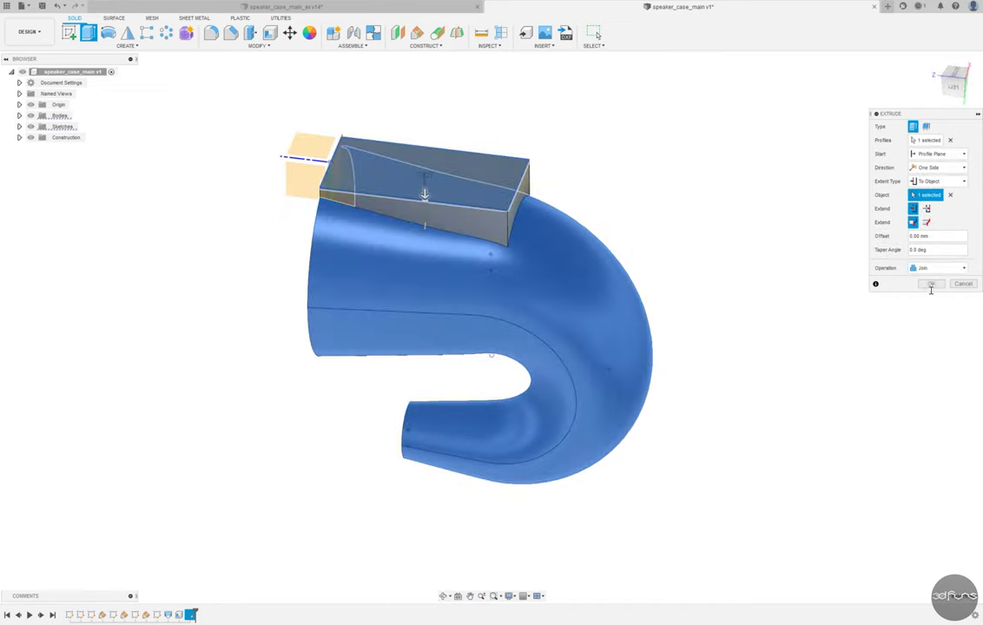
{"action": "left_click", "coordinate": [930, 283]}
{"action": "left_click", "coordinate": [937, 60]}
Save a new version and start a sketch on the front origin plane.
{"action": "key", "text": "ctrl+s"}
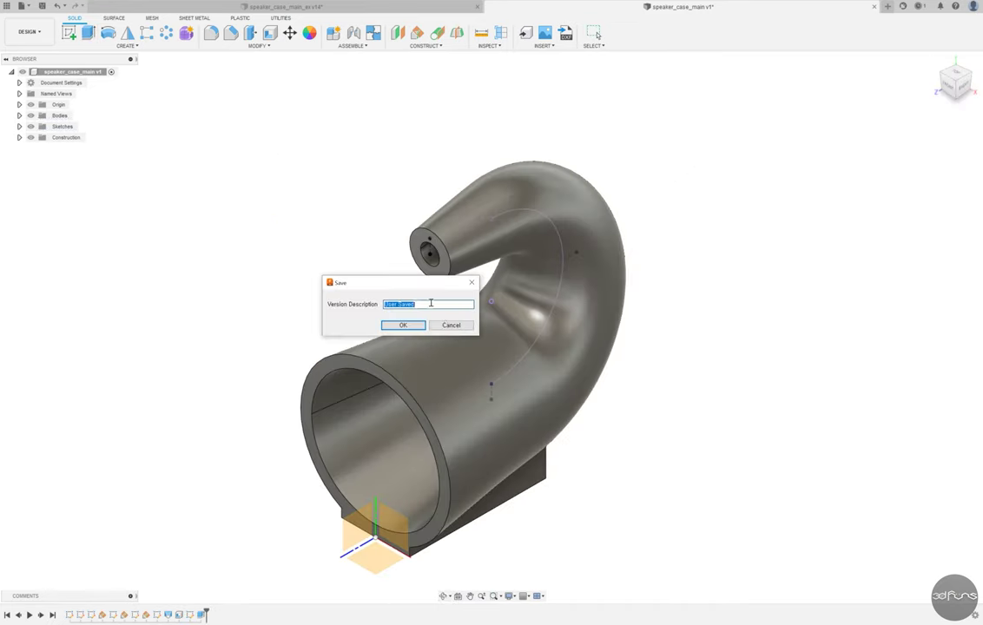
{"action": "left_click", "coordinate": [423, 321]}
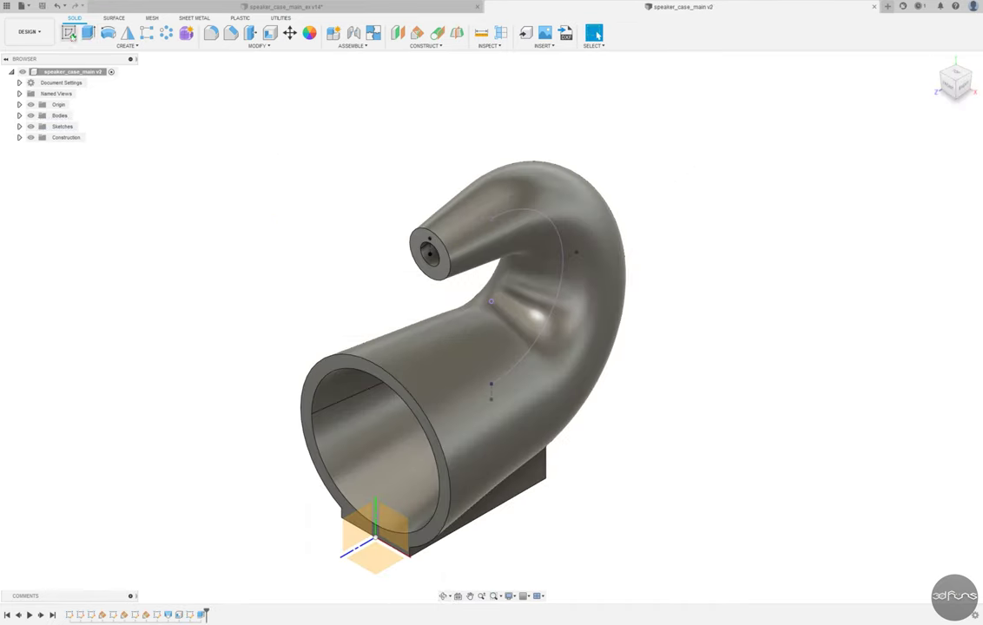
{"action": "left_click", "coordinate": [69, 32]}
{"action": "left_click", "coordinate": [357, 474]}
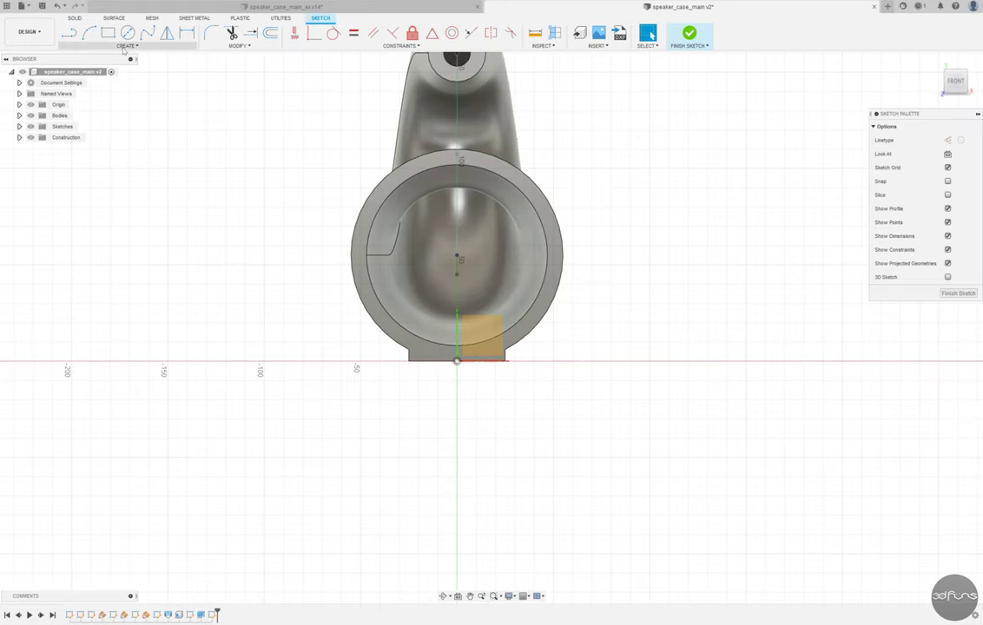
Project existing geometry and draw two concentric circles at the horn's narrow end.
{"action": "left_click", "coordinate": [126, 45]}
{"action": "left_click", "coordinate": [152, 175]}
{"action": "scroll", "coordinate": [407, 147], "scroll_direction": "up", "scroll_amount": 3}
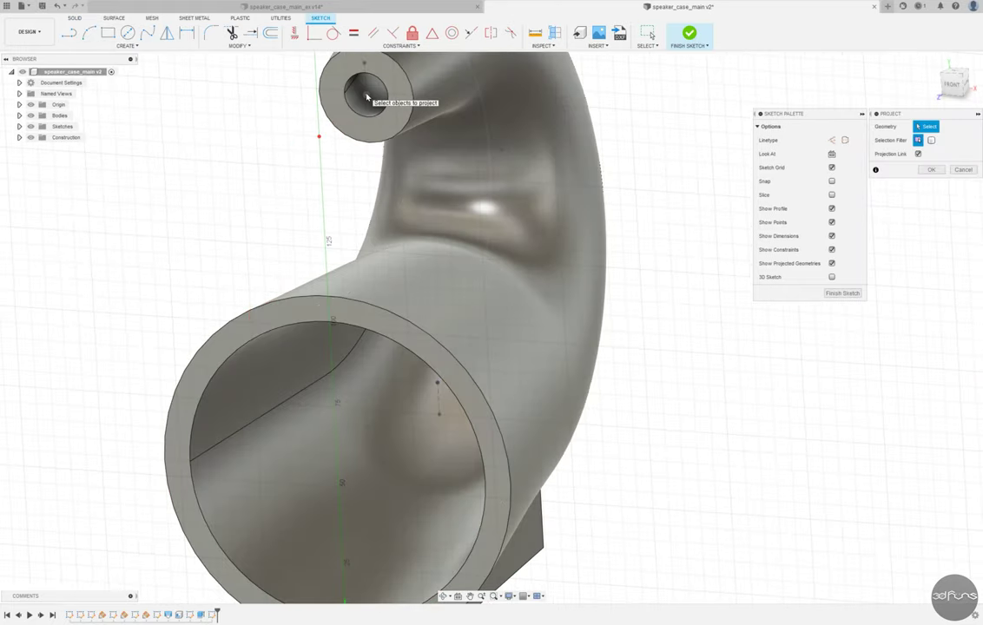
{"action": "key", "text": "c"}
{"action": "scroll", "coordinate": [389, 225], "scroll_direction": "down", "scroll_amount": 3}
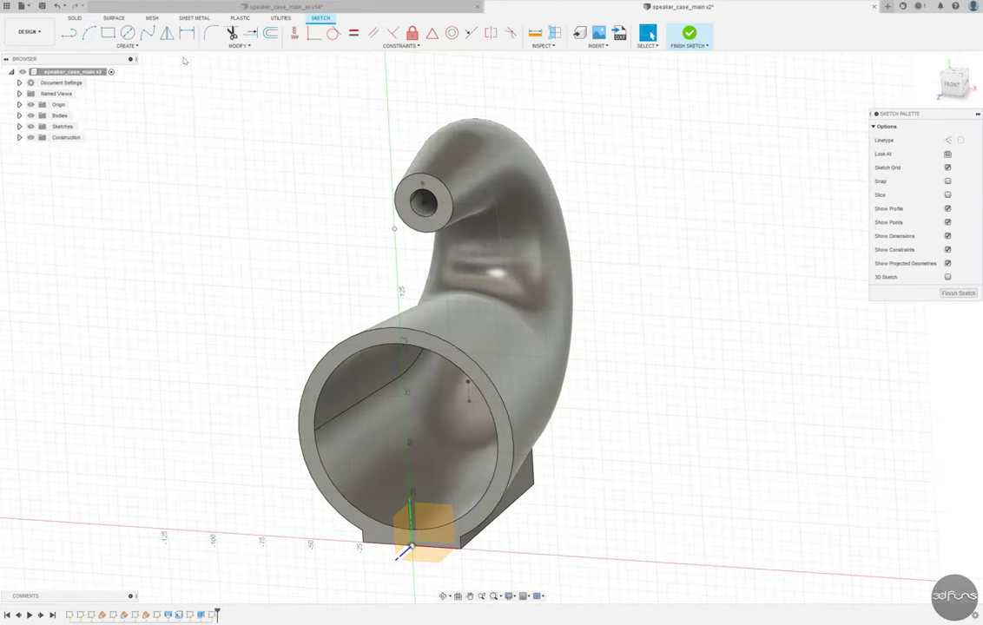
{"action": "left_click", "coordinate": [394, 228]}
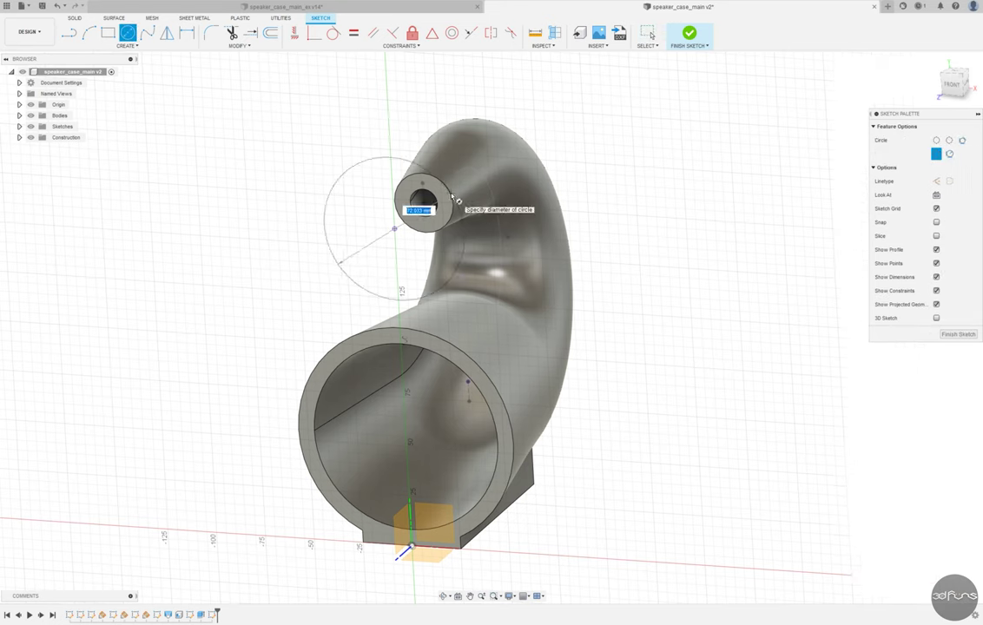
{"action": "left_click", "coordinate": [462, 191]}
{"action": "left_click", "coordinate": [394, 228]}
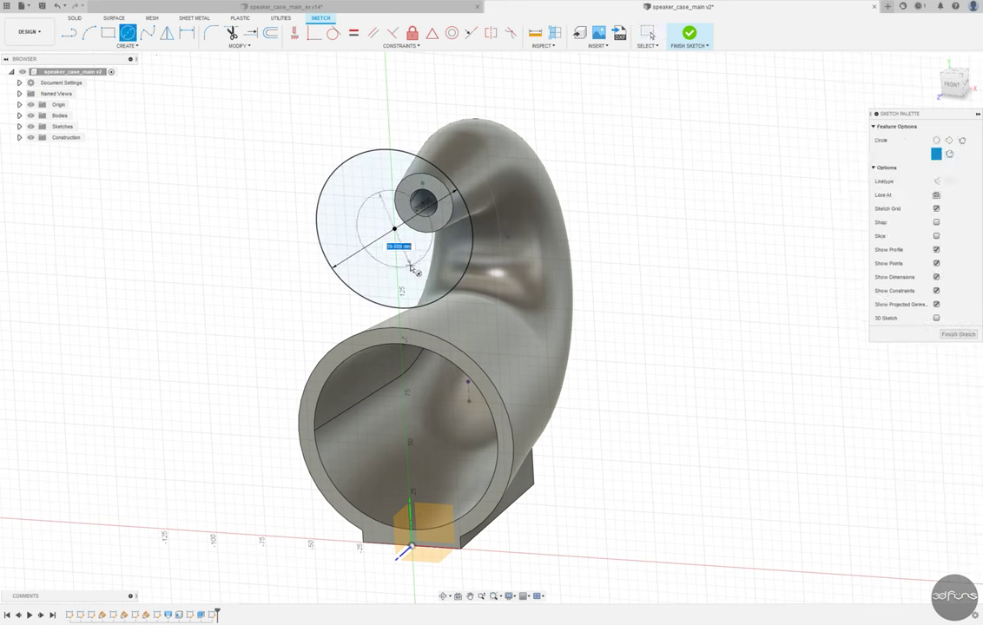
{"action": "key", "text": "d"}
Dimension the circles at Ø53 and Ø80 and finish the sketch.
{"action": "left_click", "coordinate": [953, 83]}
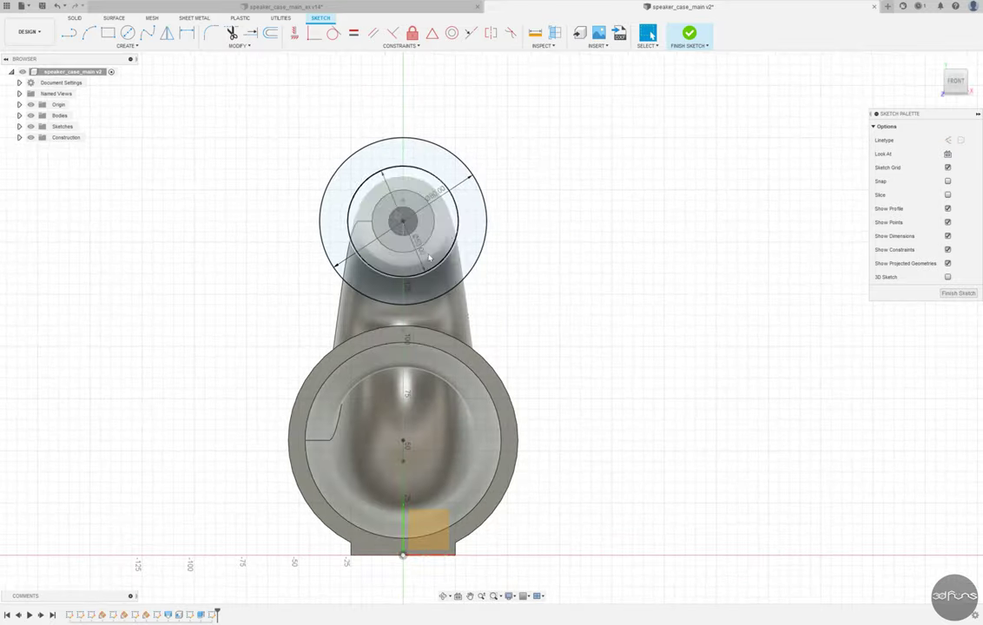
{"action": "left_click", "coordinate": [458, 215]}
{"action": "left_click_drag", "start_coordinate": [435, 193], "coordinate": [517, 184]}
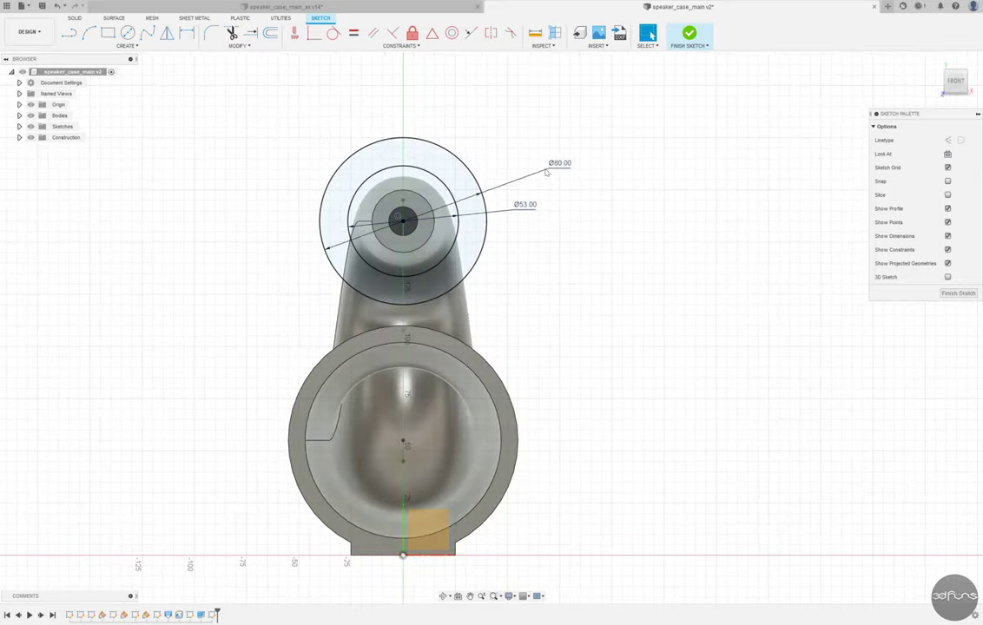
{"action": "left_click", "coordinate": [691, 42]}
Extrude the ring between the circles -50 mm as a new cylinder body.
{"action": "key", "text": "e"}
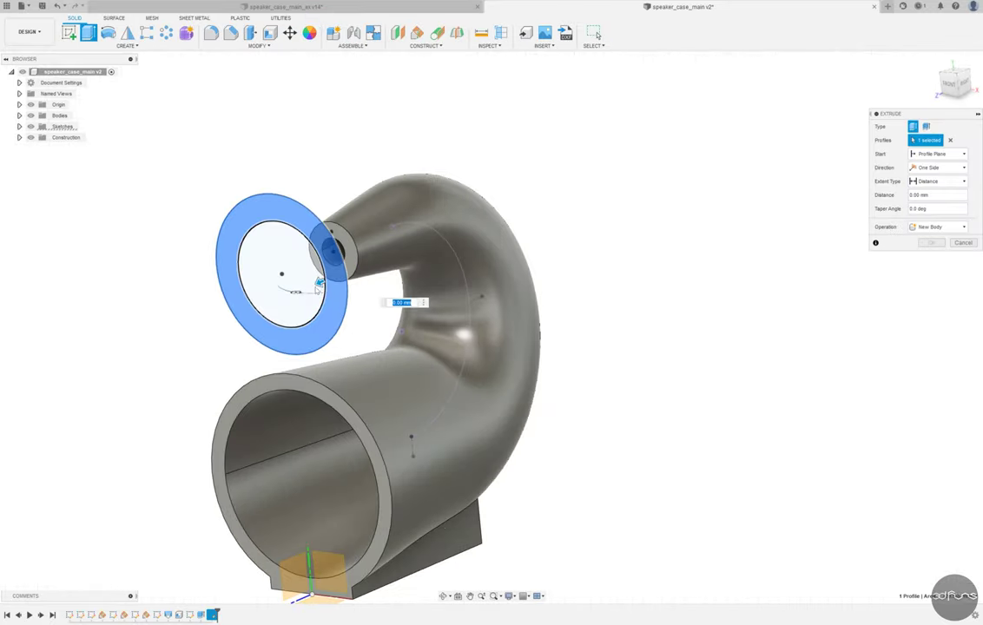
{"action": "left_click_drag", "start_coordinate": [320, 283], "coordinate": [382, 369]}
{"action": "type", "text": "-50"}
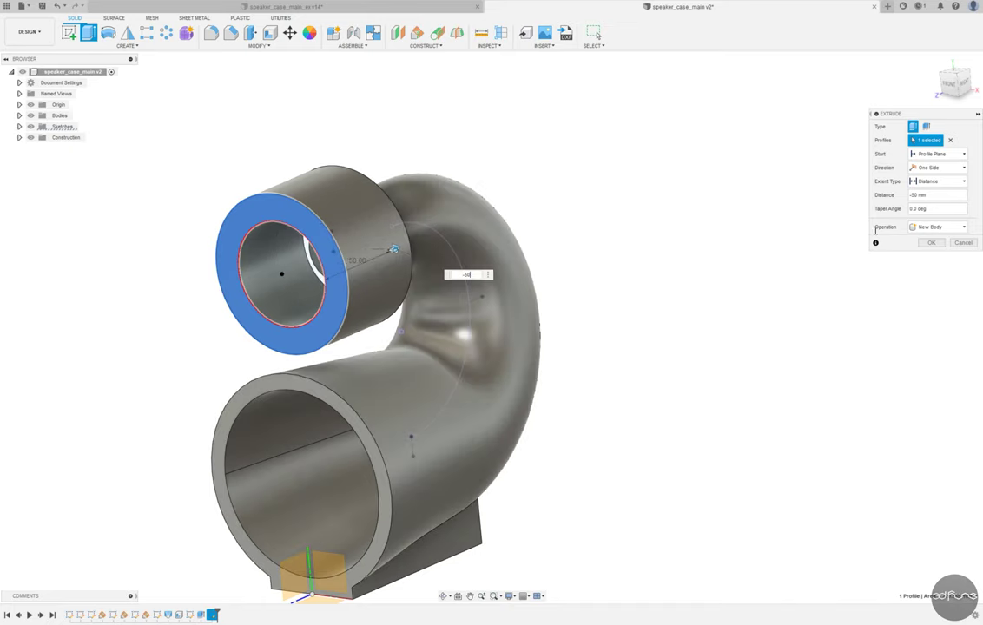
{"action": "middle_click_drag", "start_coordinate": [621, 195], "coordinate": [810, 264], "text": "shift"}
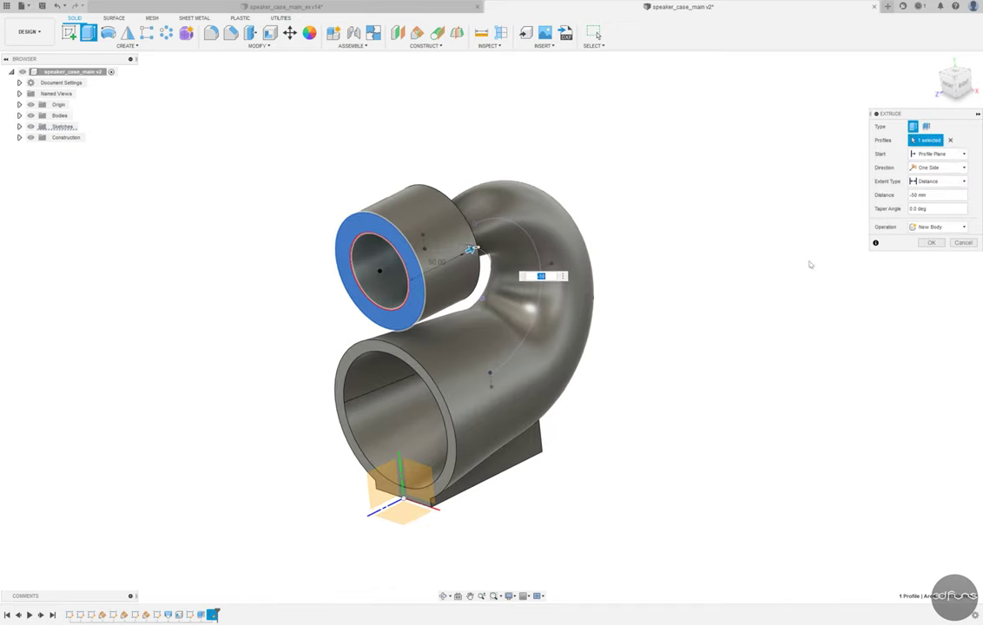
{"action": "left_click", "coordinate": [931, 243]}
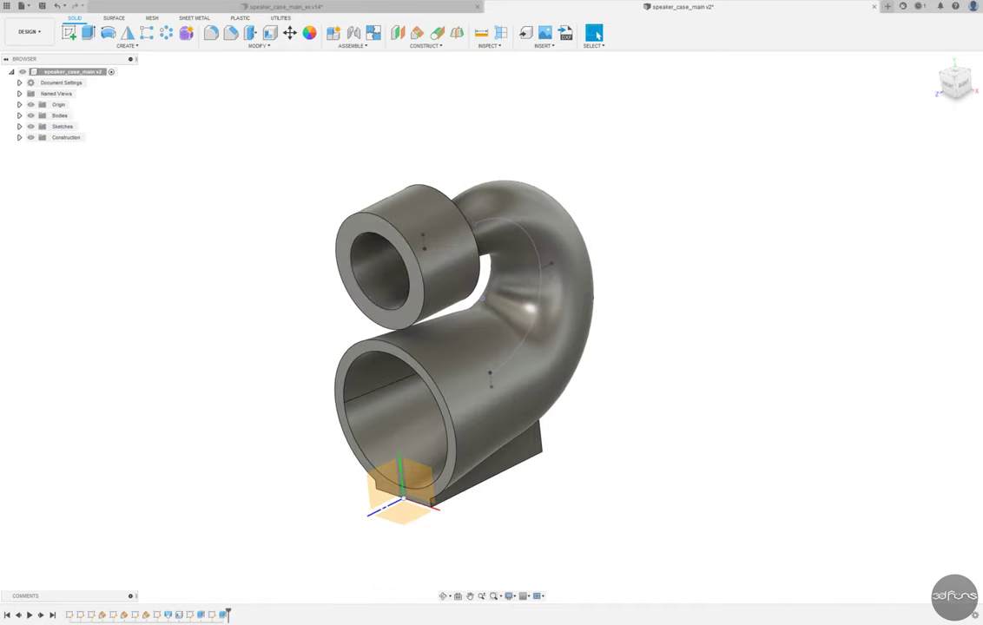
{"action": "left_click", "coordinate": [401, 484]}
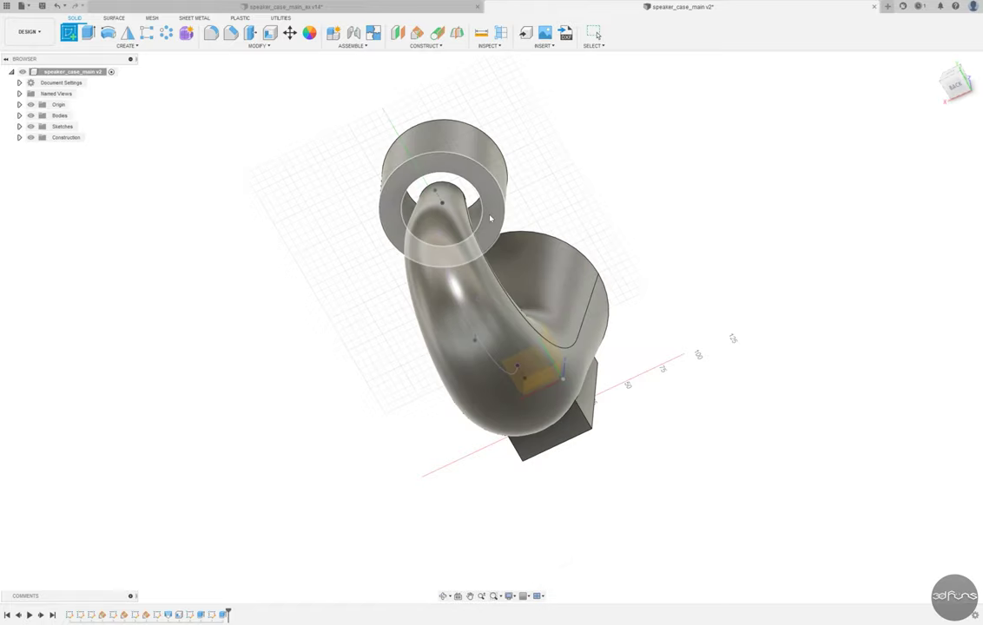
Project the tube opening edge into the new sketch.
{"action": "left_click", "coordinate": [127, 46]}
{"action": "left_click", "coordinate": [139, 199]}
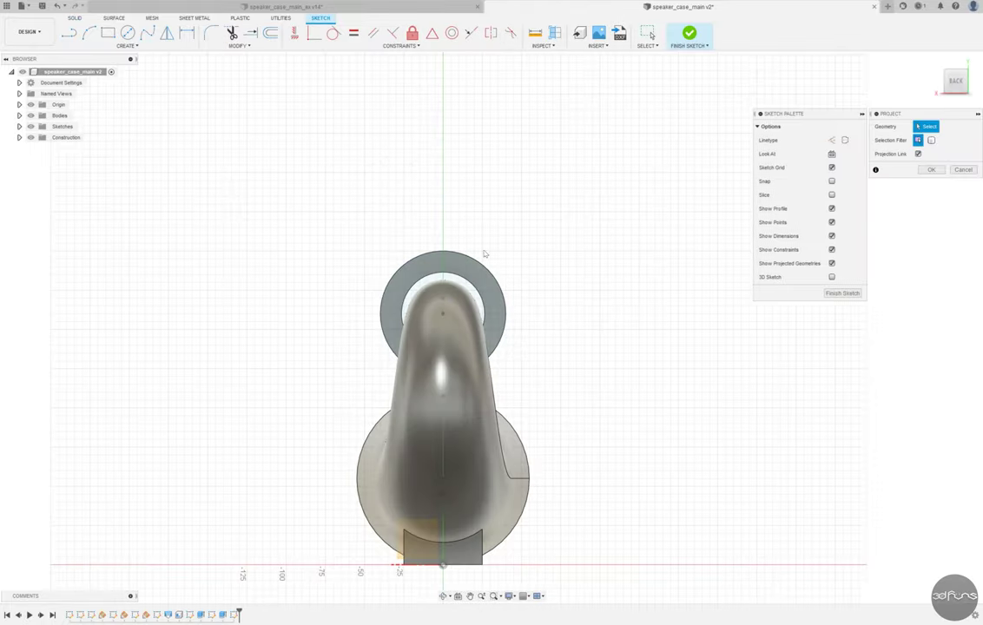
{"action": "mouse_move", "coordinate": [488, 255]}
{"action": "middle_mouse_down", "text": "shift"}
{"action": "mouse_move", "coordinate": [535, 280]}
{"action": "mouse_move", "coordinate": [643, 299]}
{"action": "middle_mouse_up", "text": "shift"}
{"action": "scroll", "coordinate": [642, 298], "scroll_direction": "up", "scroll_amount": 3}
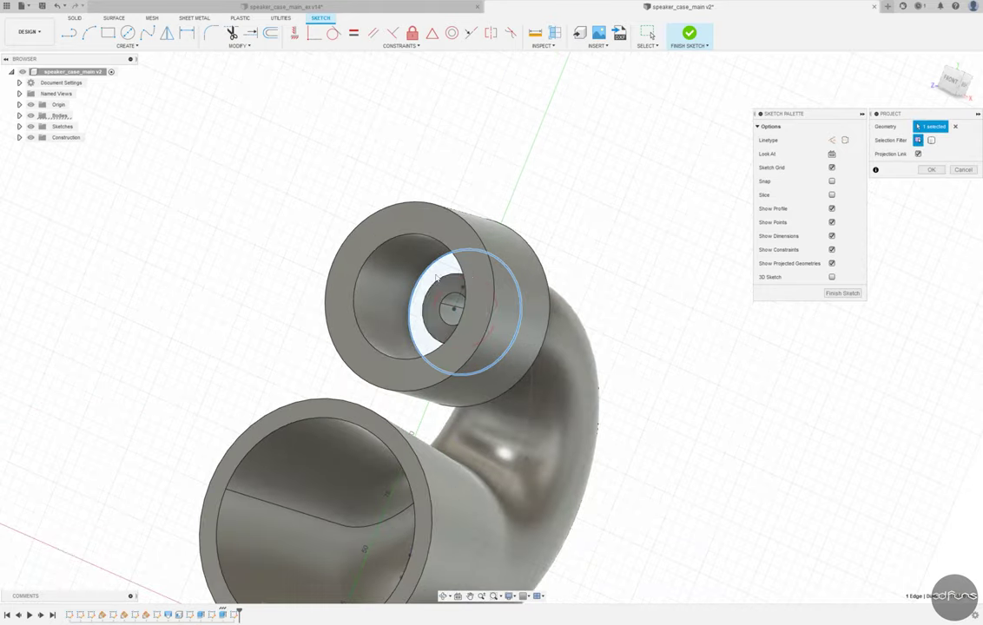
{"action": "left_click", "coordinate": [931, 169]}
{"action": "middle_click_drag", "start_coordinate": [943, 172], "coordinate": [588, 180], "text": "shift"}
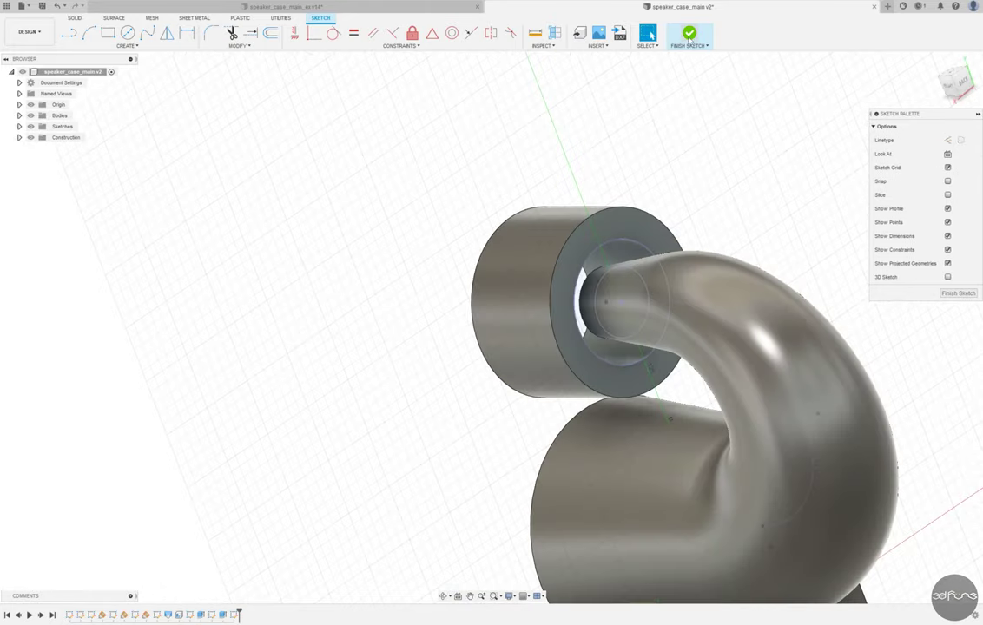
{"action": "left_click", "coordinate": [688, 35]}
Extrude the projected ring -10 mm, joining it to the existing body.
{"action": "key", "text": "e"}
{"action": "left_click", "coordinate": [625, 259]}
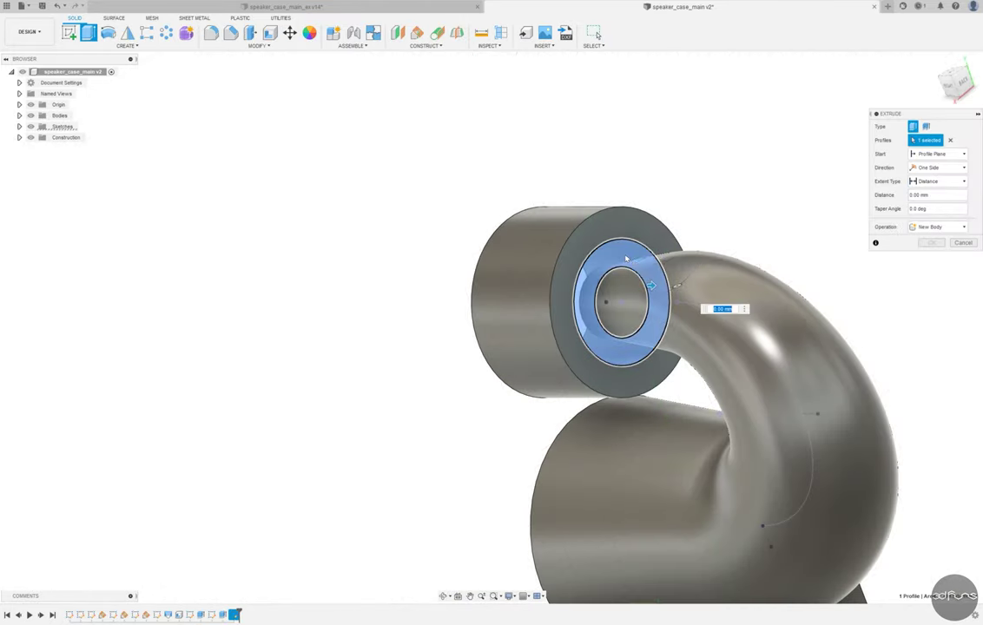
{"action": "type", "text": "-10"}
{"action": "key", "text": "Return"}
{"action": "left_click", "coordinate": [937, 226]}
{"action": "left_click", "coordinate": [924, 239]}
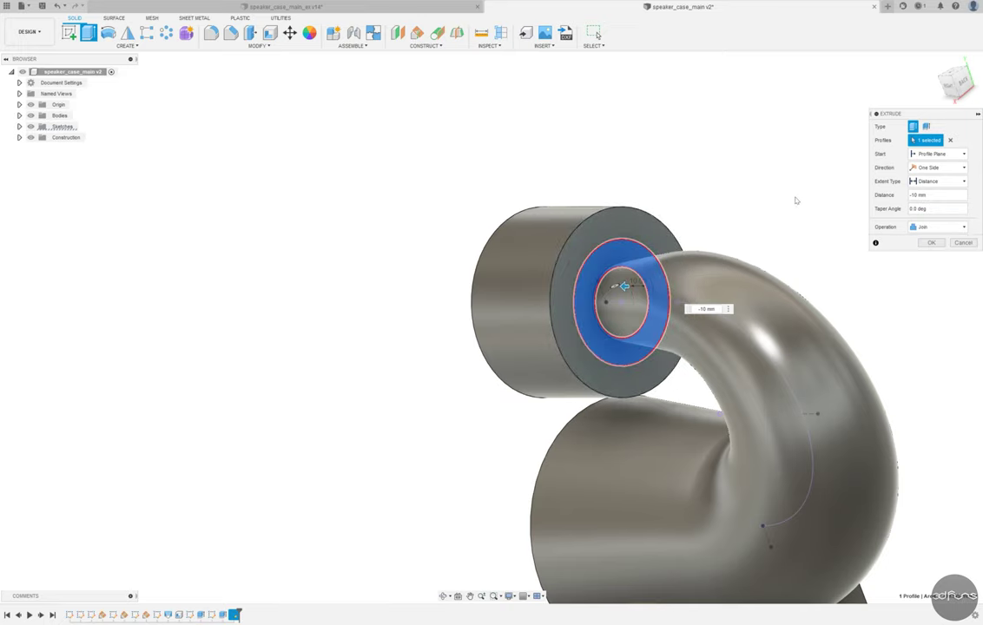
{"action": "left_click", "coordinate": [934, 243]}
Save a new version of the design.
{"action": "mouse_move", "coordinate": [933, 243]}
{"action": "middle_mouse_down", "text": "shift"}
{"action": "mouse_move", "coordinate": [729, 171]}
{"action": "mouse_move", "coordinate": [754, 153]}
{"action": "mouse_move", "coordinate": [189, 168]}
{"action": "middle_mouse_up", "text": "shift"}
{"action": "left_click", "coordinate": [42, 7]}
{"action": "key", "text": "Return"}
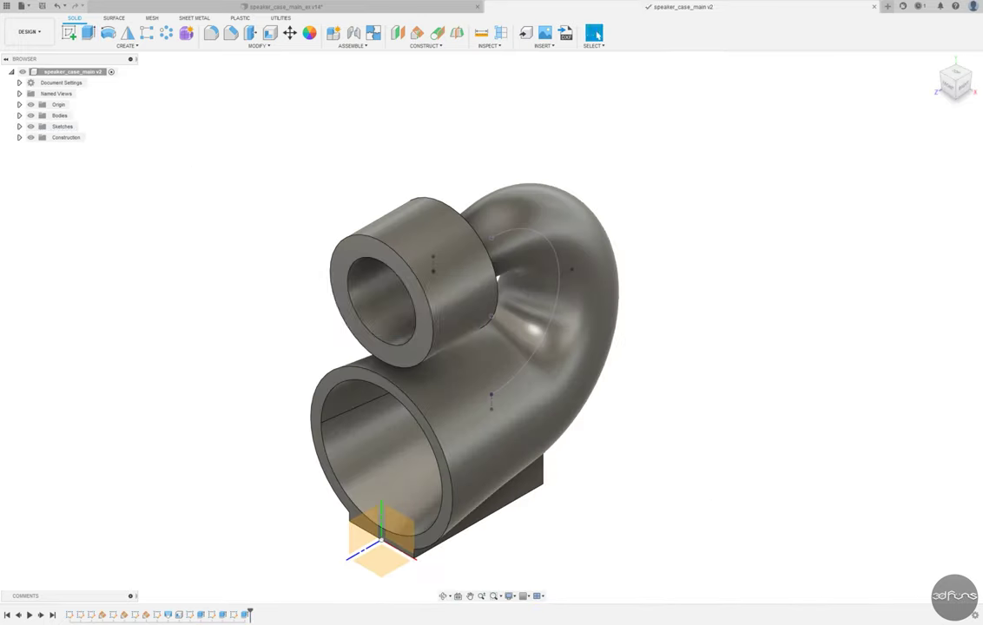
Fillet the edge where the pipe meets the cylinder.
{"action": "left_click", "coordinate": [211, 33]}
{"action": "middle_click_drag", "start_coordinate": [296, 269], "coordinate": [430, 260], "text": "shift"}
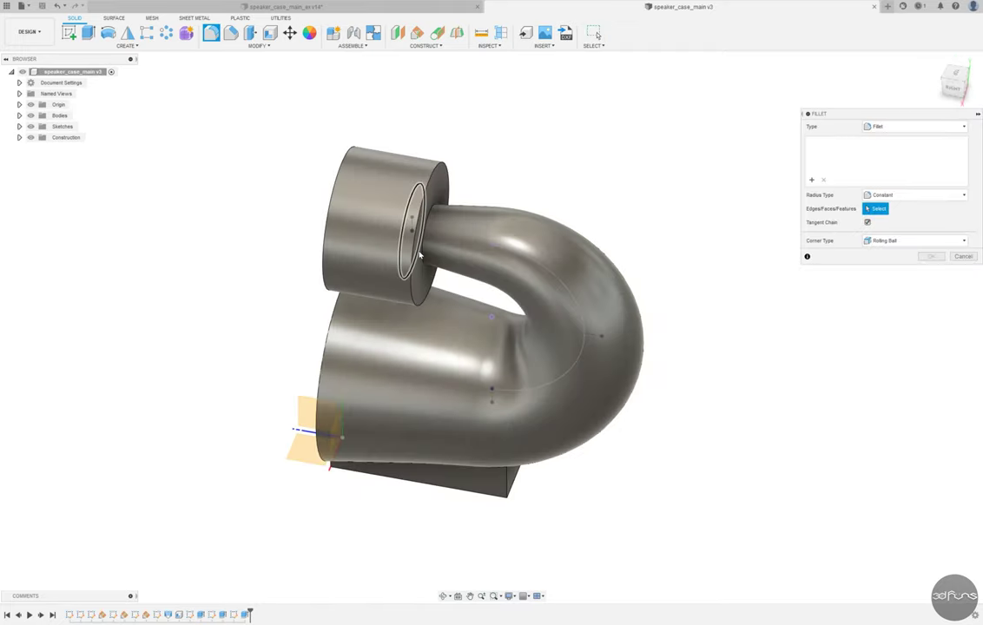
{"action": "left_click", "coordinate": [430, 227]}
{"action": "key", "text": "Return"}
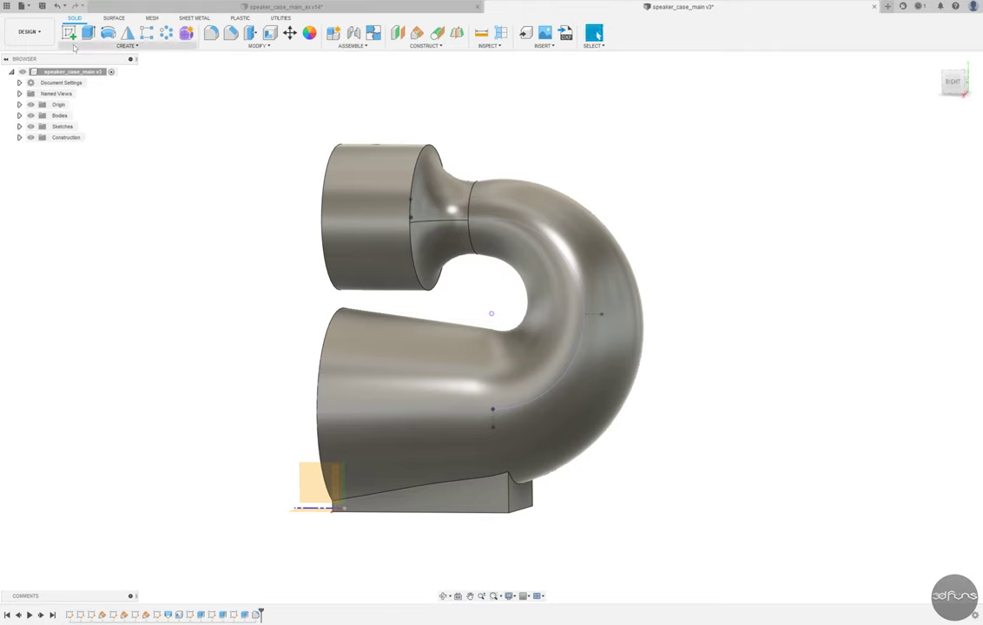
On the side plane, draw a rectangle below the cylinder, cut it with a slanted line, and trim its left part.
{"action": "left_click", "coordinate": [383, 502]}
{"action": "scroll", "coordinate": [476, 457], "scroll_direction": "up", "scroll_amount": 5}
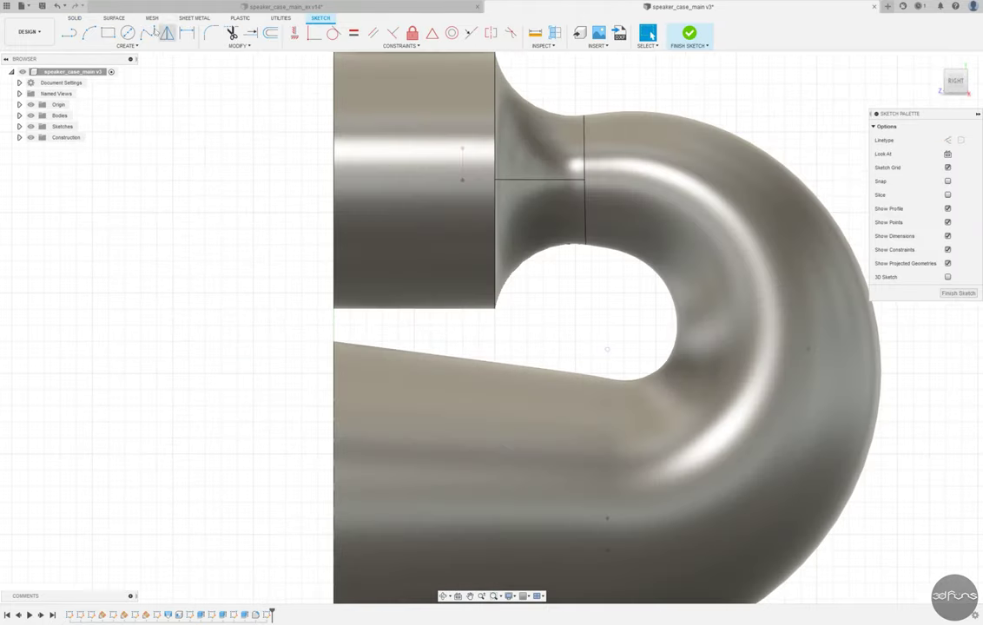
{"action": "left_click", "coordinate": [108, 33]}
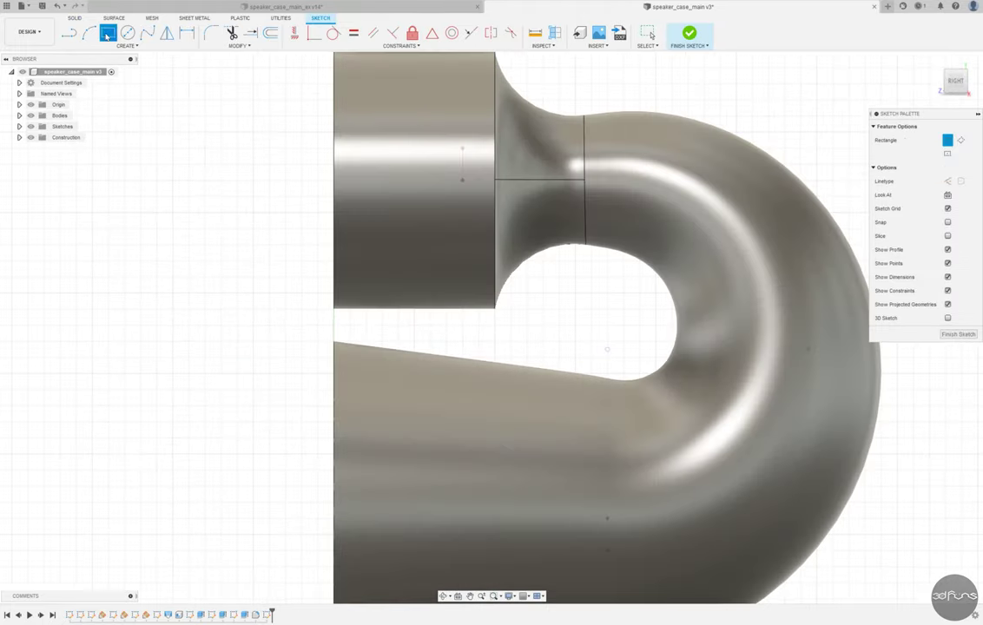
{"action": "left_click", "coordinate": [421, 362]}
{"action": "left_click", "coordinate": [68, 33]}
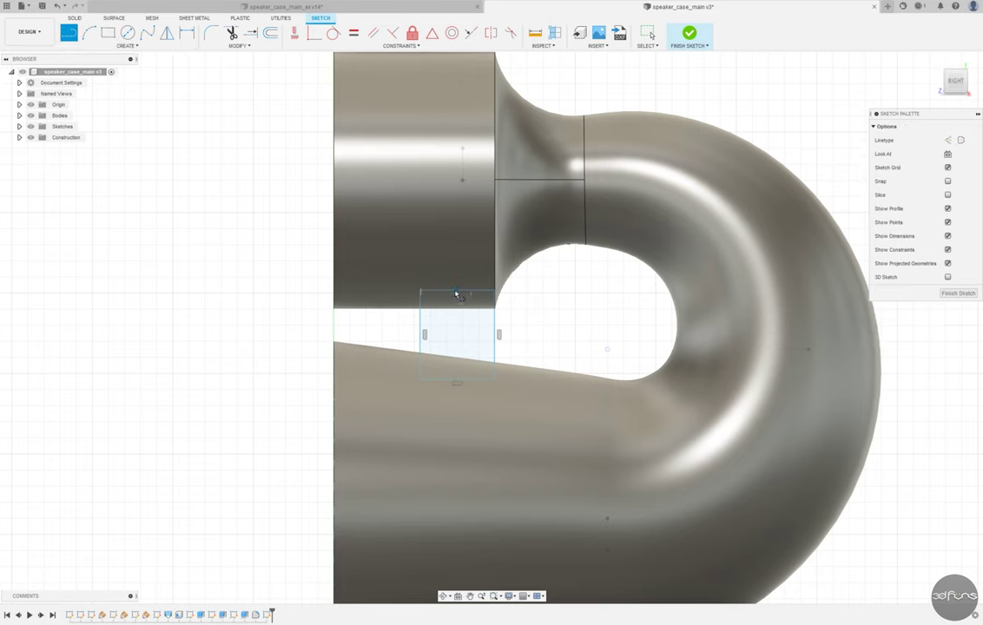
{"action": "left_click", "coordinate": [457, 294]}
{"action": "left_click", "coordinate": [430, 352]}
{"action": "key", "text": "Escape"}
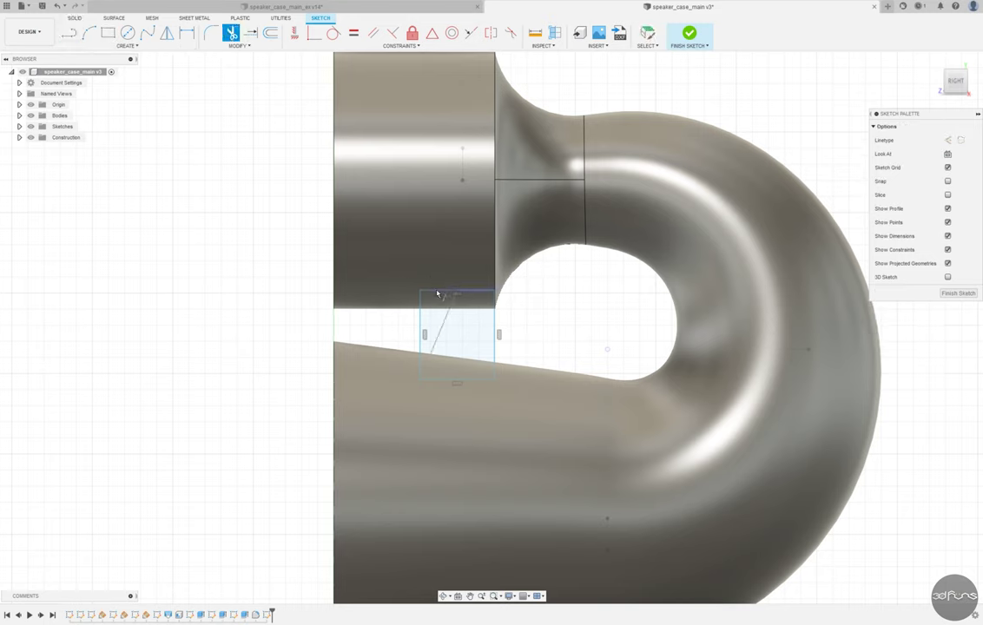
{"action": "left_click", "coordinate": [424, 330]}
Project the cylinder's side face into the sketch.
{"action": "left_click", "coordinate": [314, 33]}
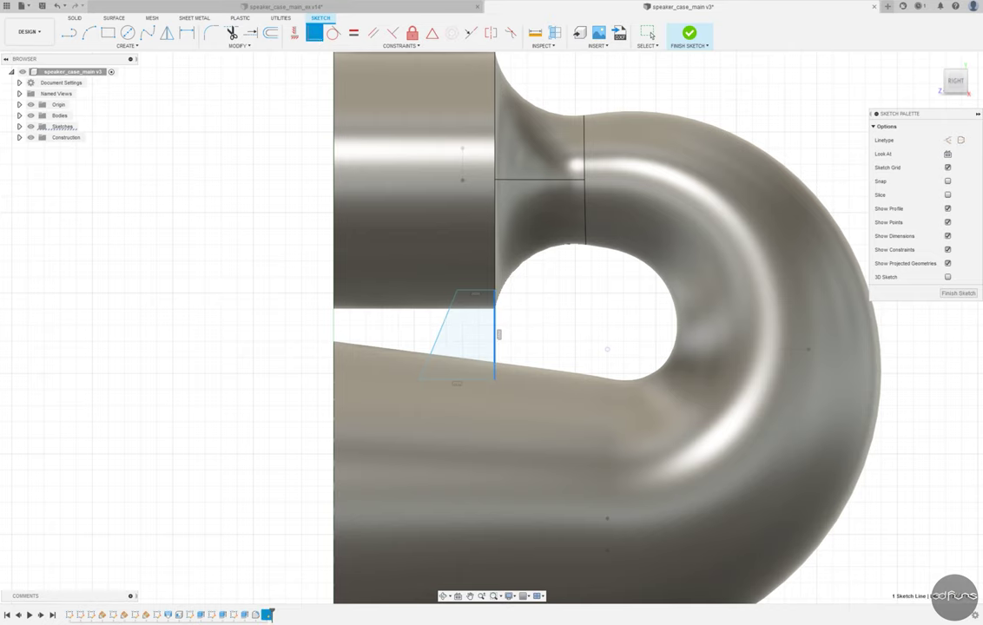
{"action": "left_click", "coordinate": [127, 45]}
{"action": "left_click", "coordinate": [152, 199]}
{"action": "left_click", "coordinate": [398, 298]}
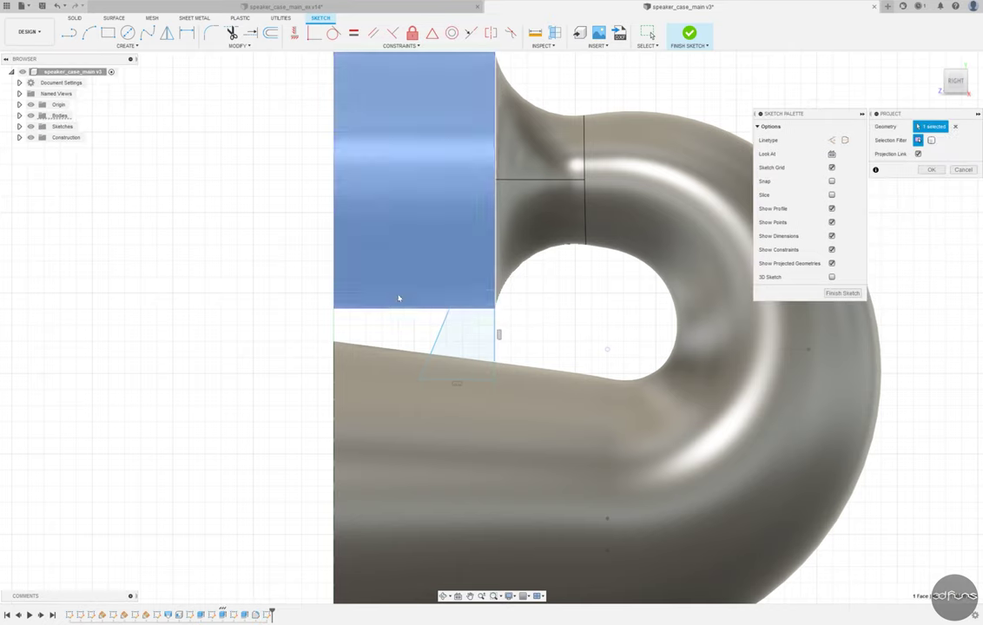
{"action": "key", "text": "Return"}
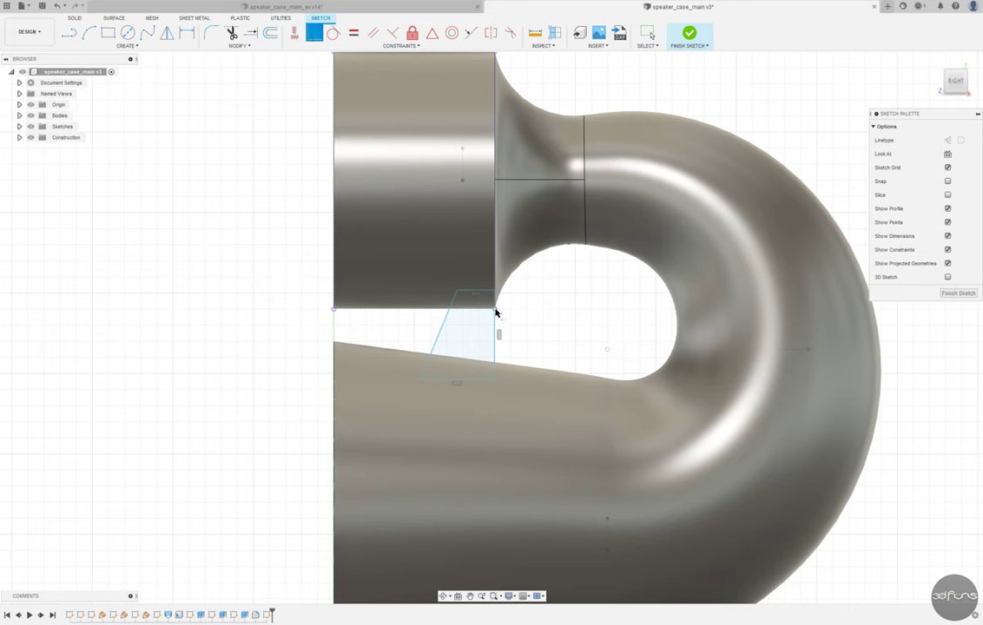
Add vertical dimensions of 37 mm from the tube centre and 21 mm for the wedge height.
{"action": "scroll", "coordinate": [316, 239], "scroll_direction": "down", "scroll_amount": 2}
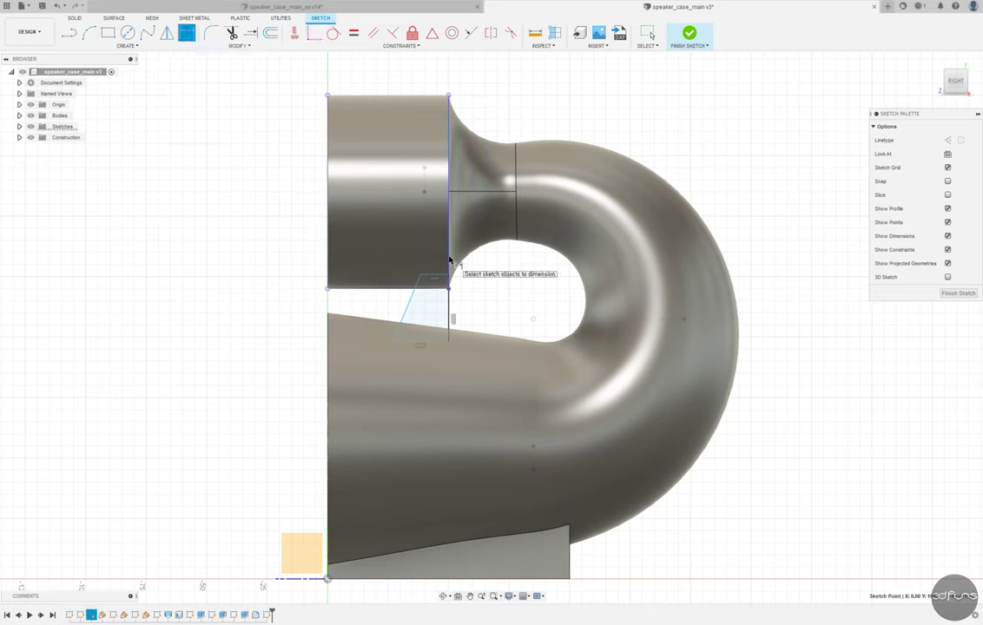
{"action": "left_click", "coordinate": [555, 227]}
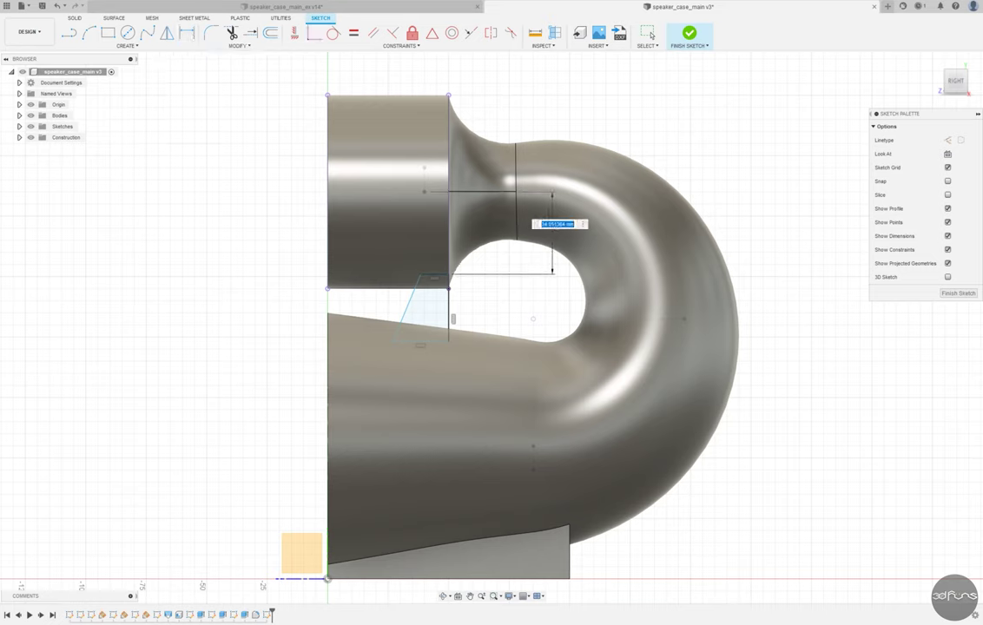
{"action": "key", "text": "Escape"}
{"action": "double_click", "coordinate": [550, 230]}
{"action": "type", "text": "37"}
{"action": "key", "text": "Return"}
{"action": "key", "text": "d"}
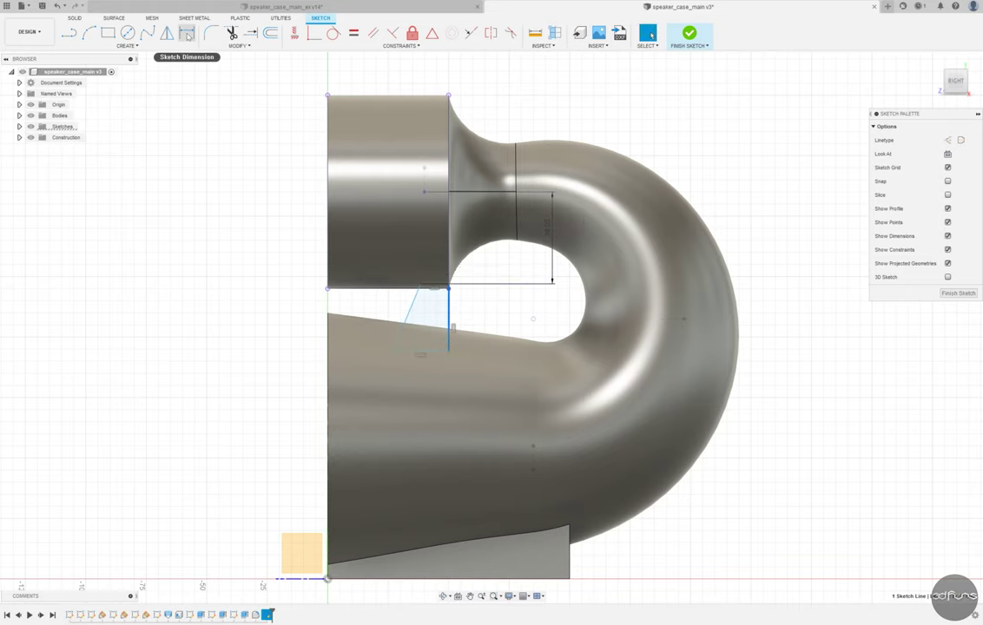
{"action": "left_click", "coordinate": [554, 310]}
{"action": "type", "text": "21"}
{"action": "key", "text": "Return"}
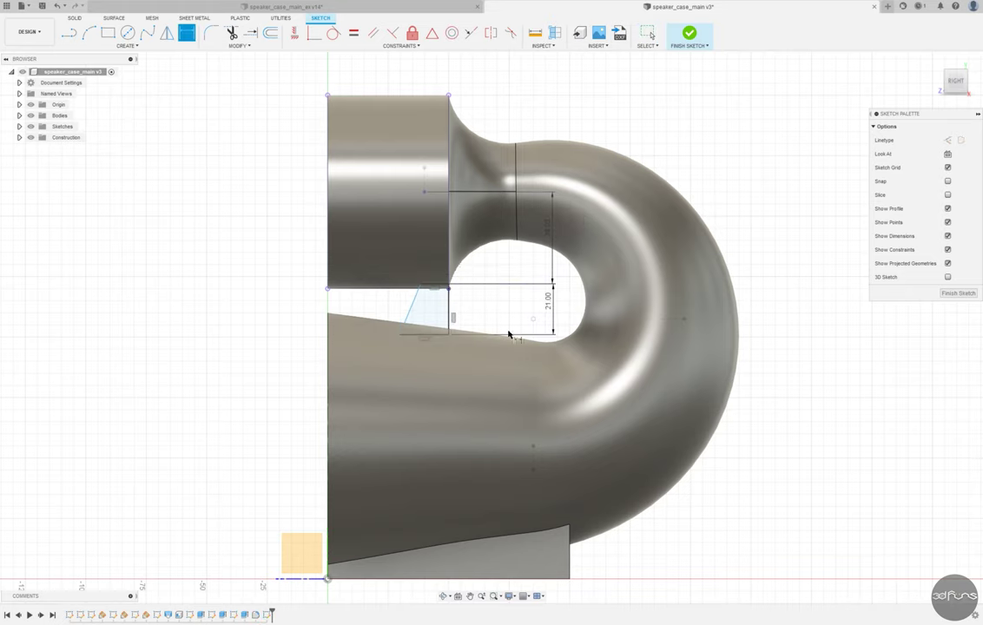
{"action": "scroll", "coordinate": [509, 334], "scroll_direction": "up", "scroll_amount": 3}
{"action": "key", "text": "Escape"}
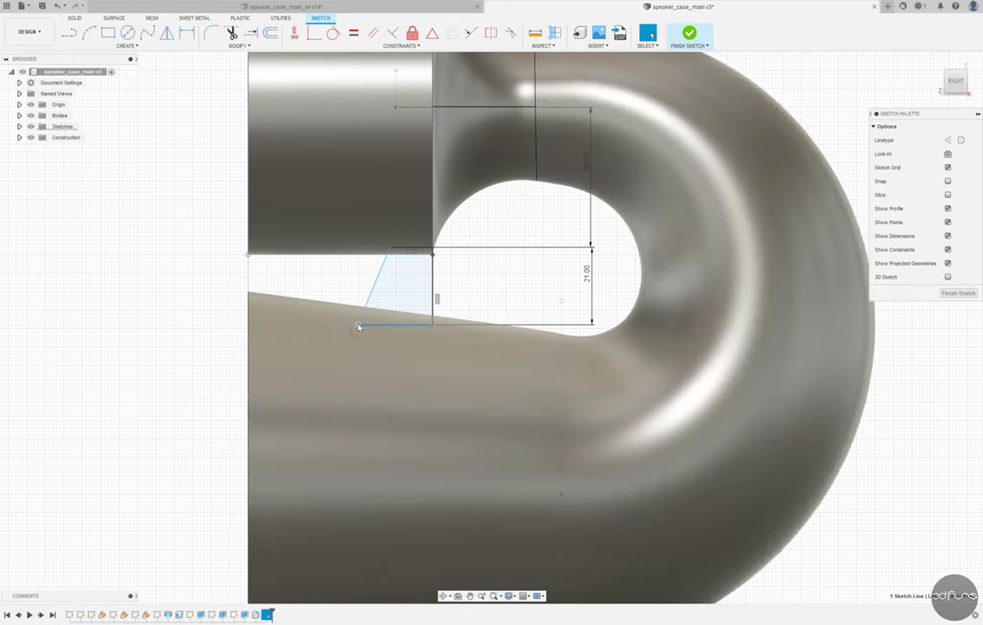
Dimension the slanted edge at 82° from vertical and set the top edge length.
{"action": "left_click_drag", "start_coordinate": [358, 325], "coordinate": [354, 316]}
{"action": "key", "text": "d"}
{"action": "left_click", "coordinate": [433, 304]}
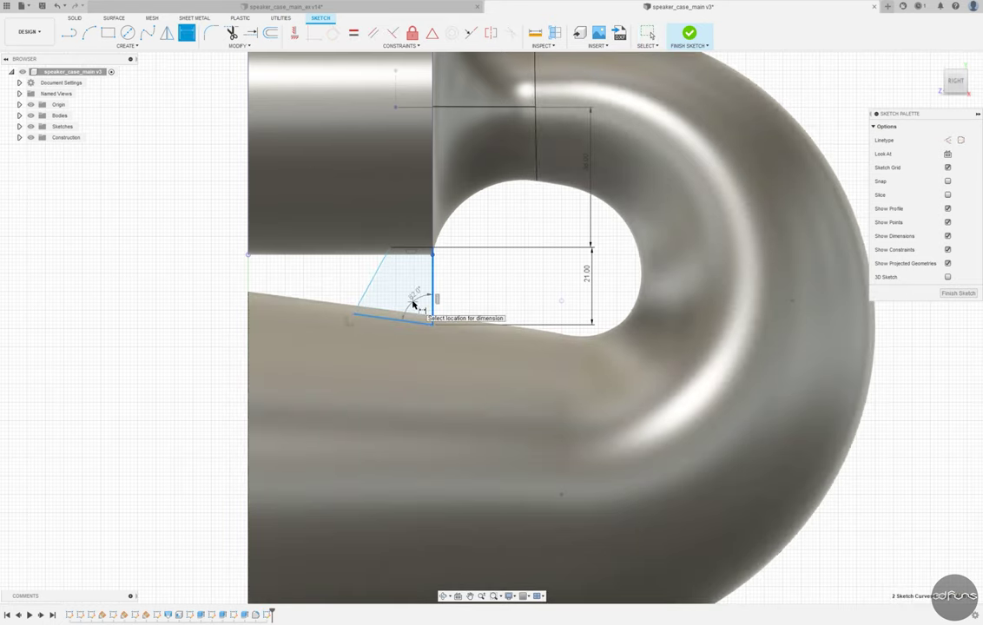
{"action": "left_click", "coordinate": [413, 304]}
{"action": "key", "text": "Return"}
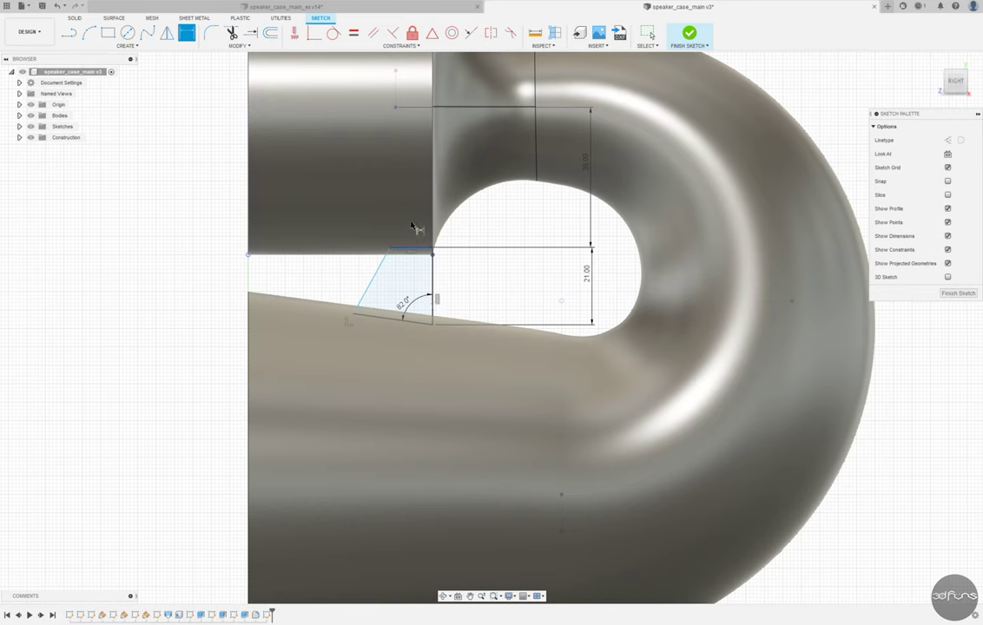
{"action": "left_click", "coordinate": [414, 222]}
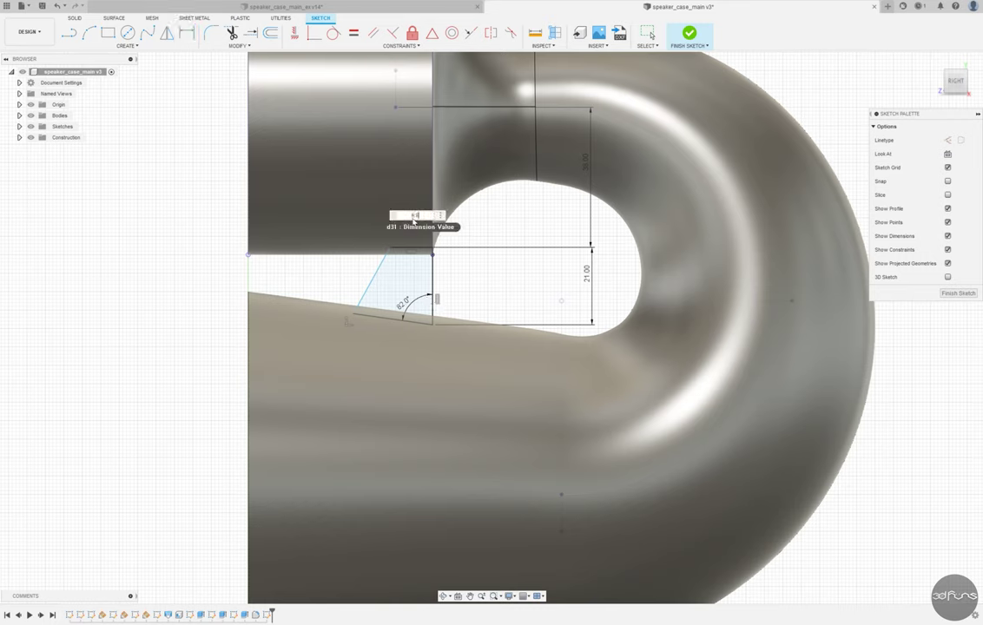
{"action": "key", "text": "Return"}
Dimension the wedge's bottom width to 25 mm and finish the sketch.
{"action": "left_click", "coordinate": [364, 321]}
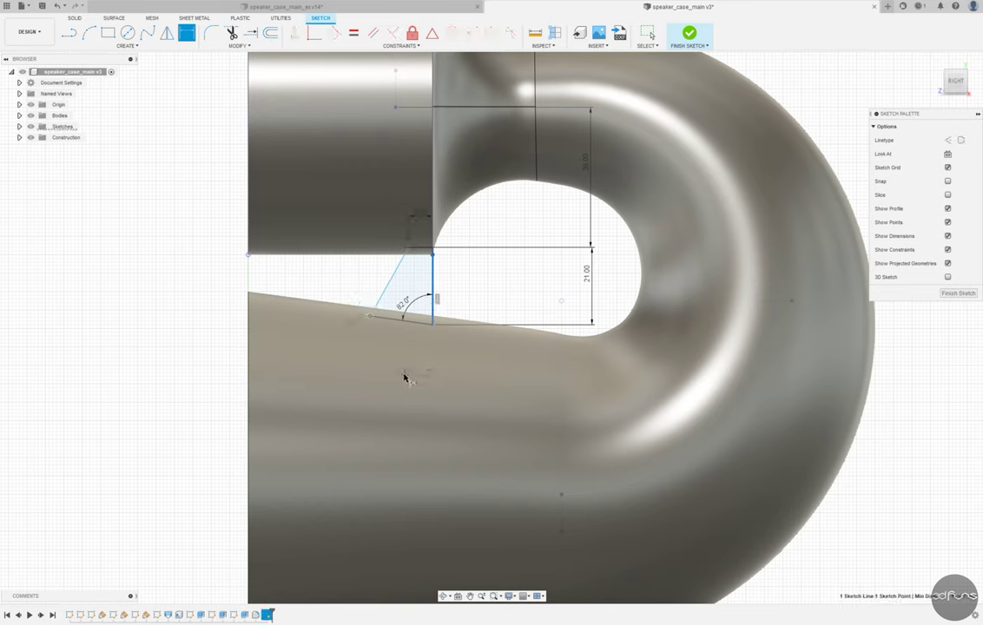
{"action": "left_click", "coordinate": [404, 375]}
{"action": "type", "text": "25"}
{"action": "key", "text": "Return"}
{"action": "scroll", "coordinate": [439, 317], "scroll_direction": "down", "scroll_amount": 4}
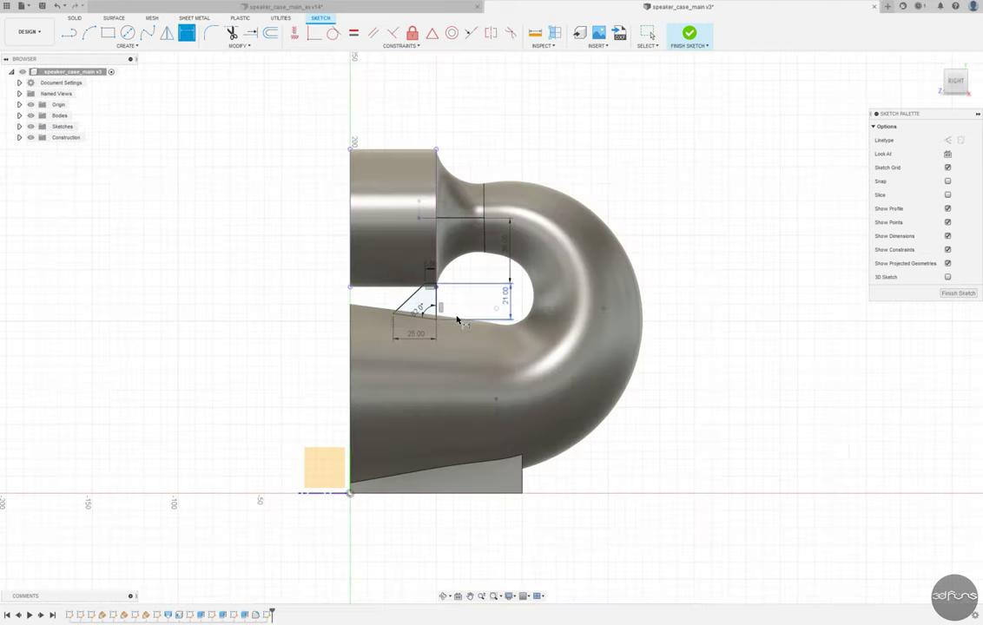
{"action": "key", "text": "Escape"}
{"action": "scroll", "coordinate": [583, 182], "scroll_direction": "up", "scroll_amount": 2}
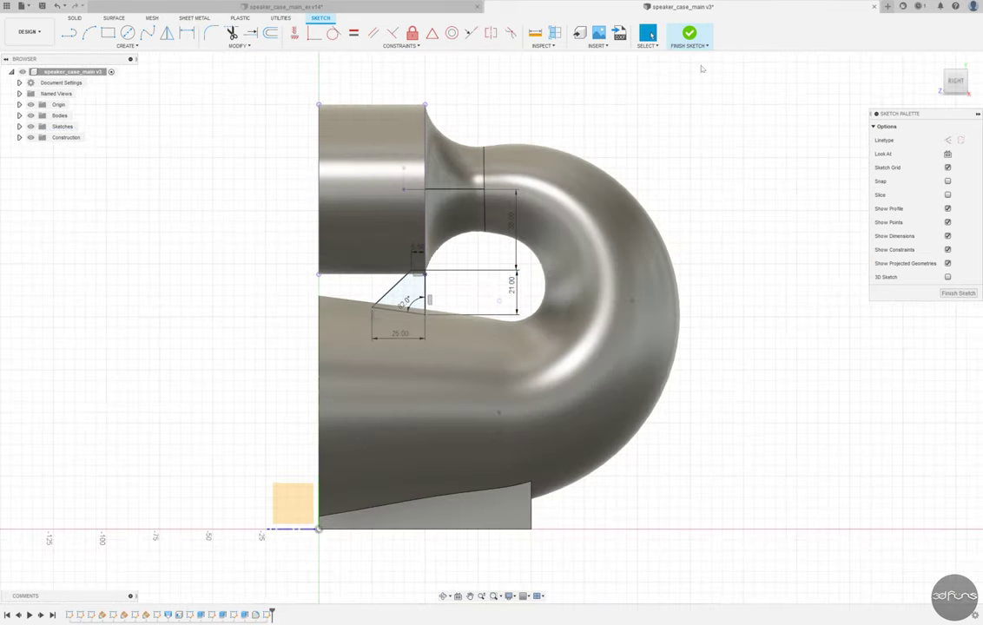
{"action": "left_click", "coordinate": [689, 37]}
Extrude the wedge 10 mm symmetric, measured as whole length, with a Join operation.
{"action": "left_click", "coordinate": [89, 33]}
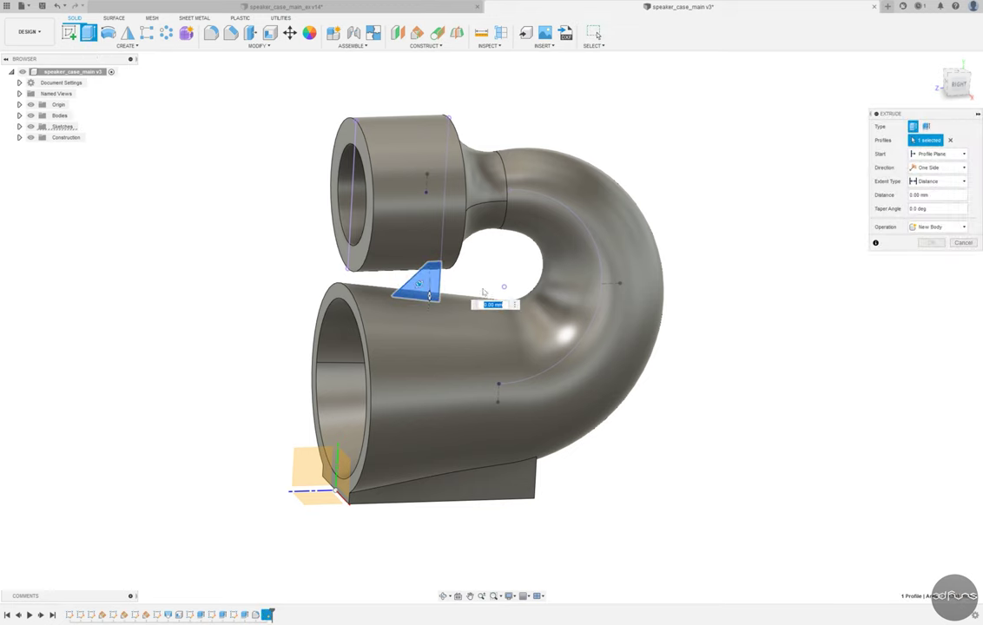
{"action": "type", "text": "10"}
{"action": "left_click", "coordinate": [938, 226]}
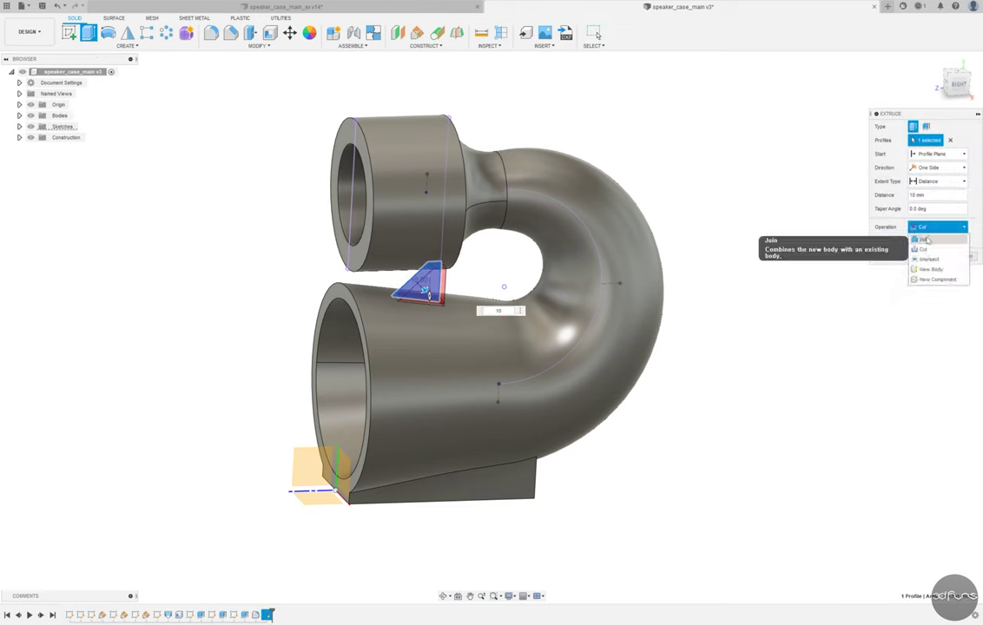
{"action": "left_click", "coordinate": [925, 240]}
{"action": "left_click", "coordinate": [938, 167]}
{"action": "left_click", "coordinate": [929, 199]}
{"action": "left_click", "coordinate": [929, 195]}
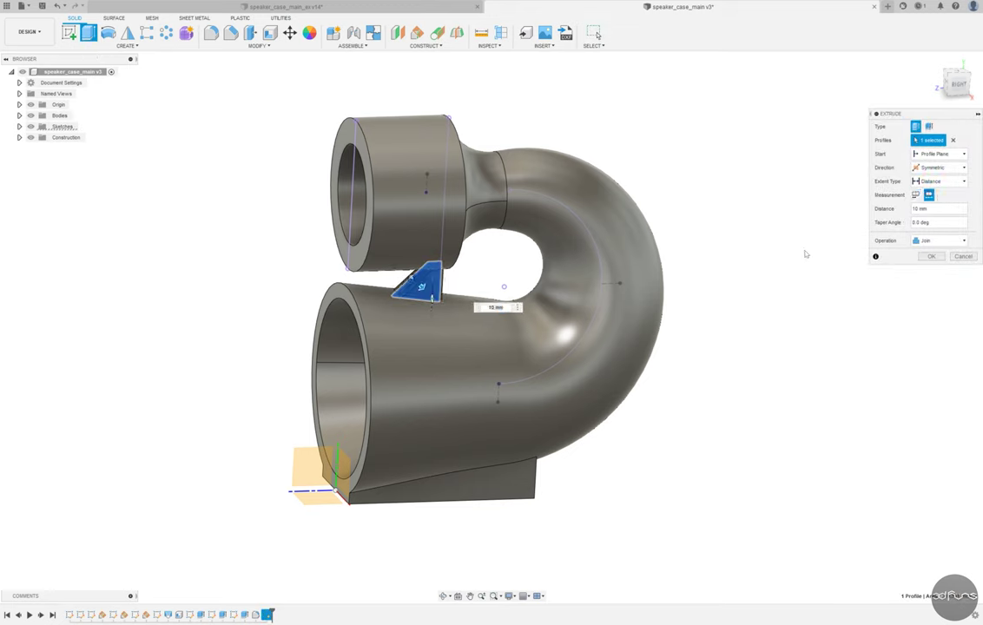
{"action": "left_click", "coordinate": [932, 257]}
{"action": "left_click", "coordinate": [940, 66]}
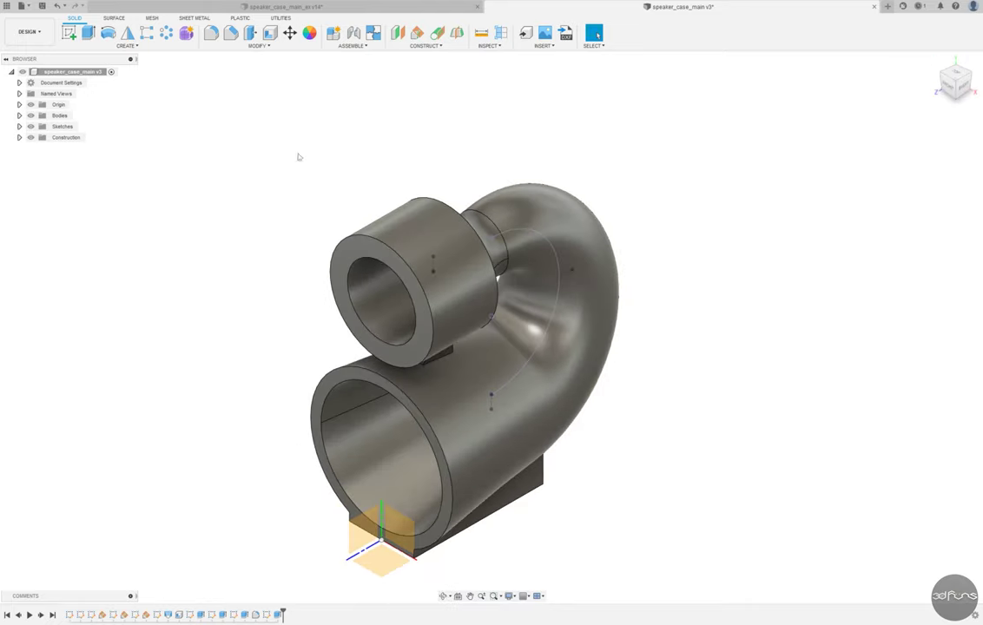
Sketch a Ø2.5 mm circle on the driver cylinder's front face.
{"action": "left_click", "coordinate": [68, 33]}
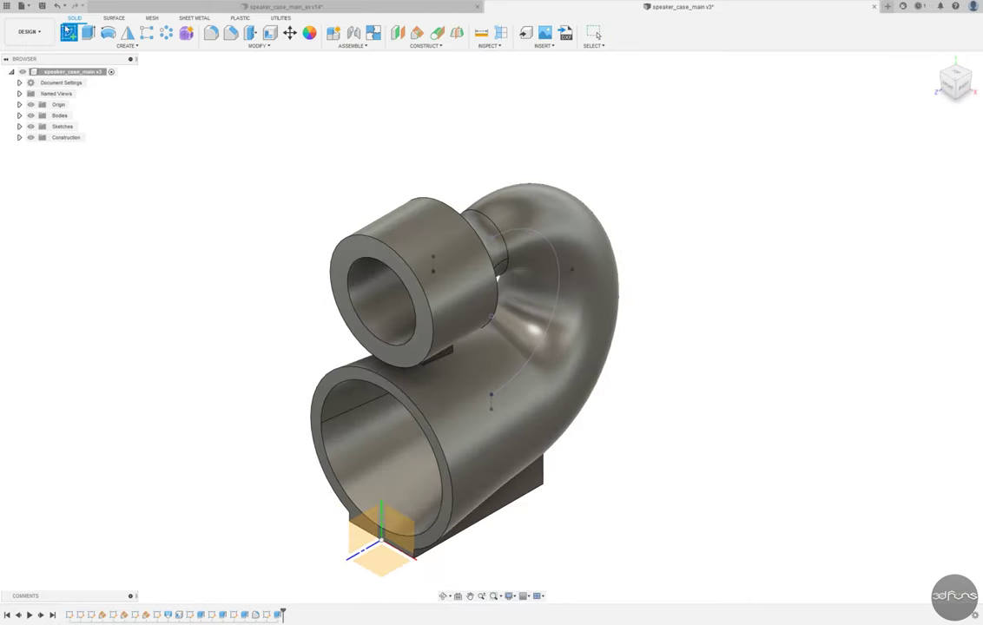
{"action": "left_click", "coordinate": [355, 235]}
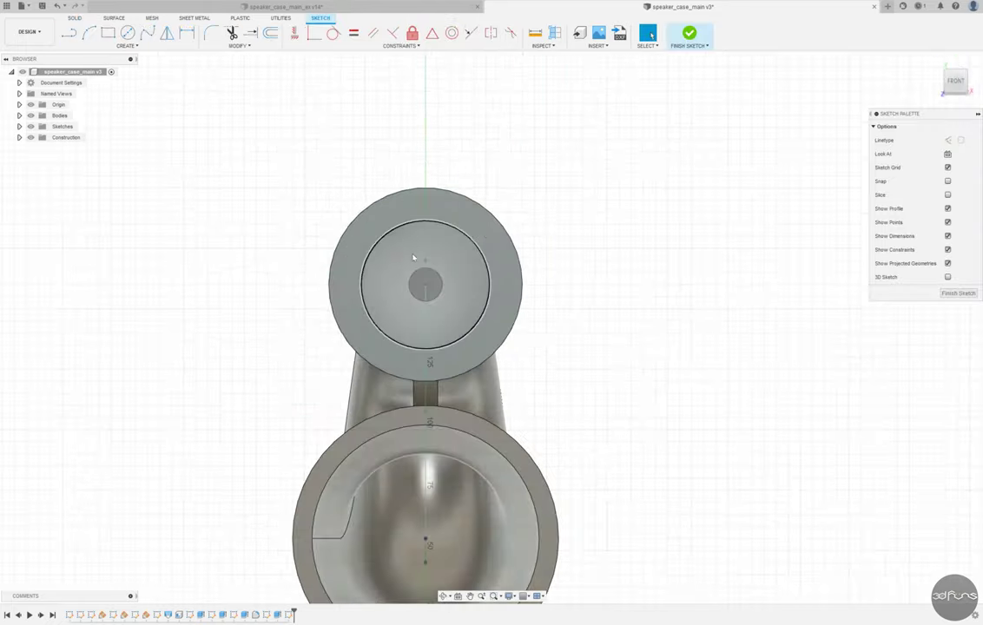
{"action": "left_click", "coordinate": [127, 33]}
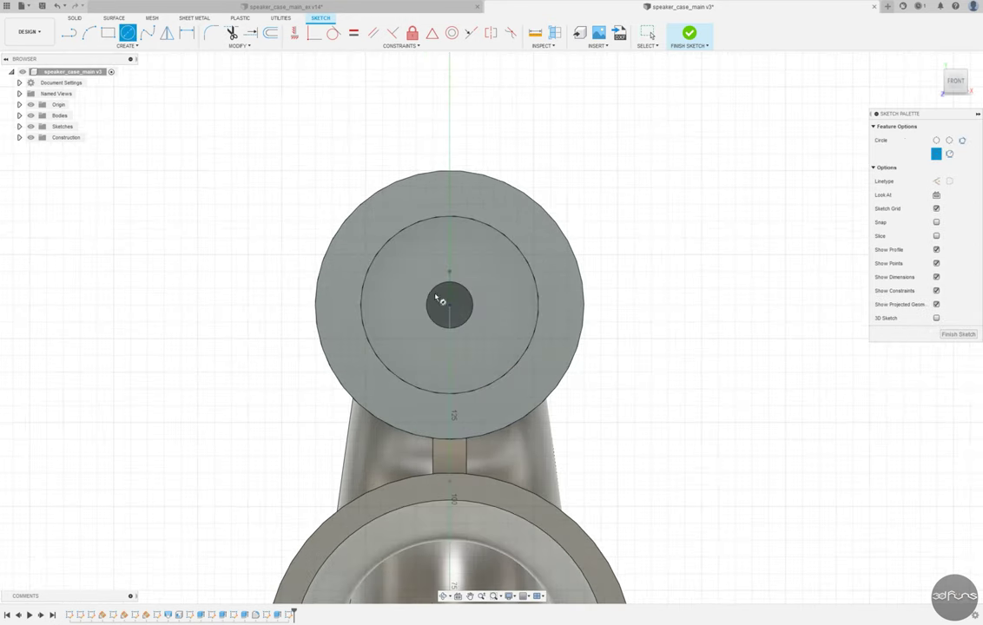
{"action": "left_click", "coordinate": [352, 236]}
{"action": "type", "text": "2.5"}
{"action": "key", "text": "Return"}
{"action": "key", "text": "Escape"}
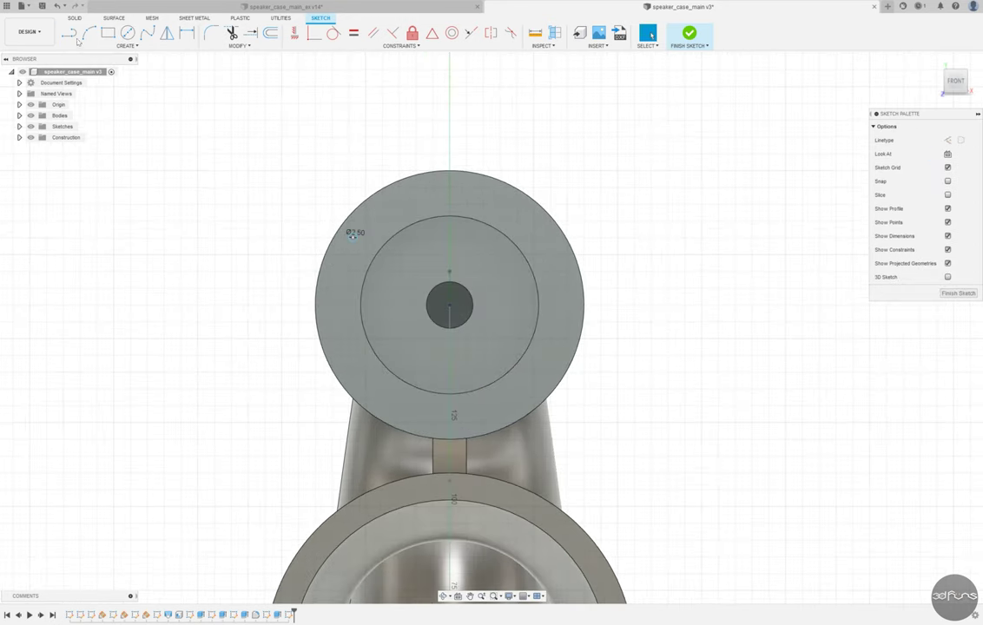
Draw guide lines from the hole to the centre and dimension the hole 30.50 mm from centre.
{"action": "left_click", "coordinate": [353, 236]}
{"action": "left_click", "coordinate": [449, 305]}
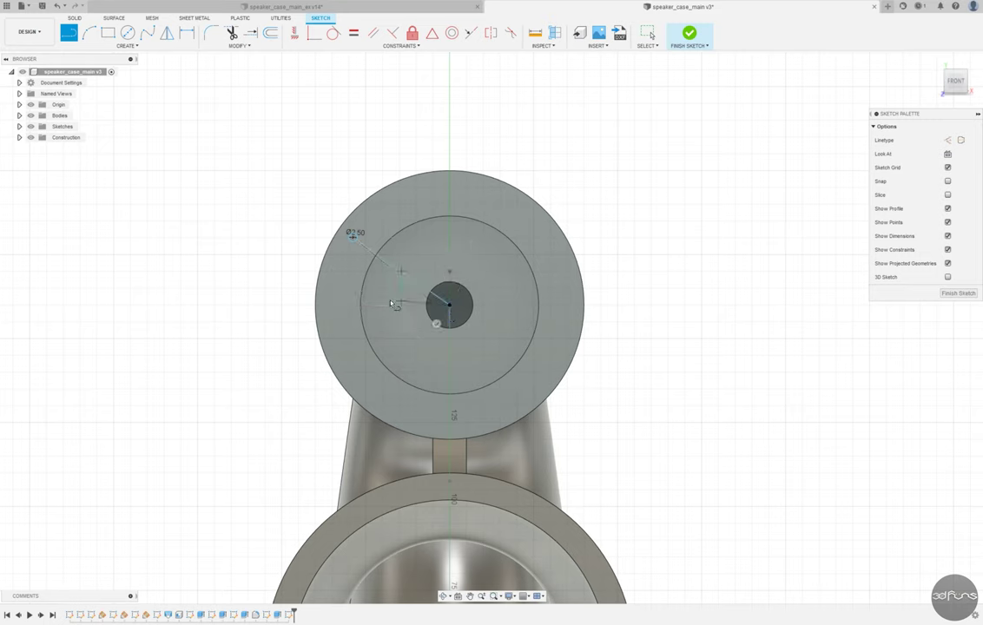
{"action": "left_click", "coordinate": [315, 305]}
{"action": "key", "text": "Escape"}
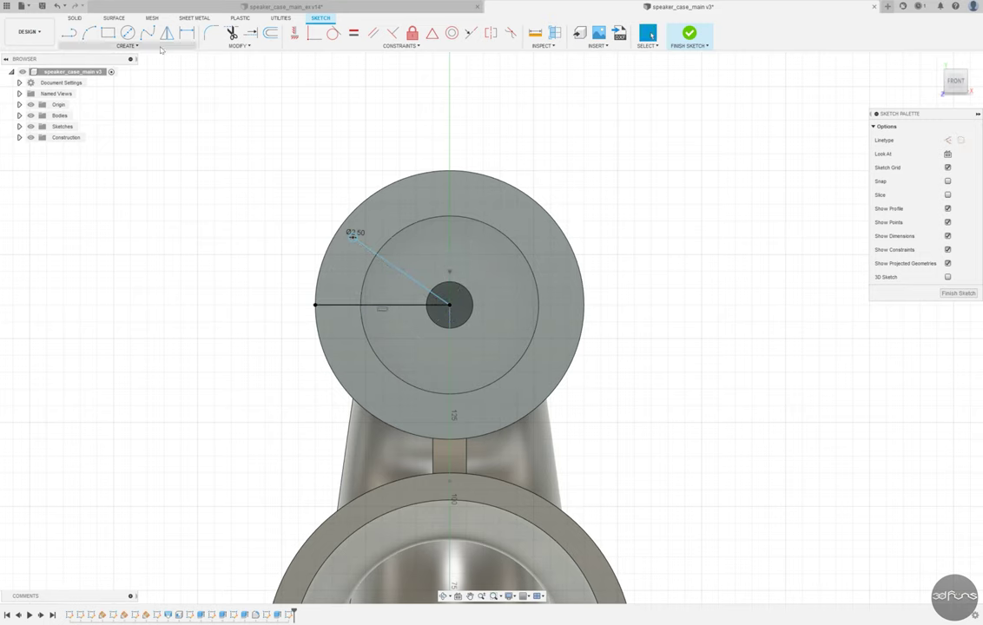
{"action": "left_click", "coordinate": [187, 33]}
{"action": "left_click", "coordinate": [400, 270]}
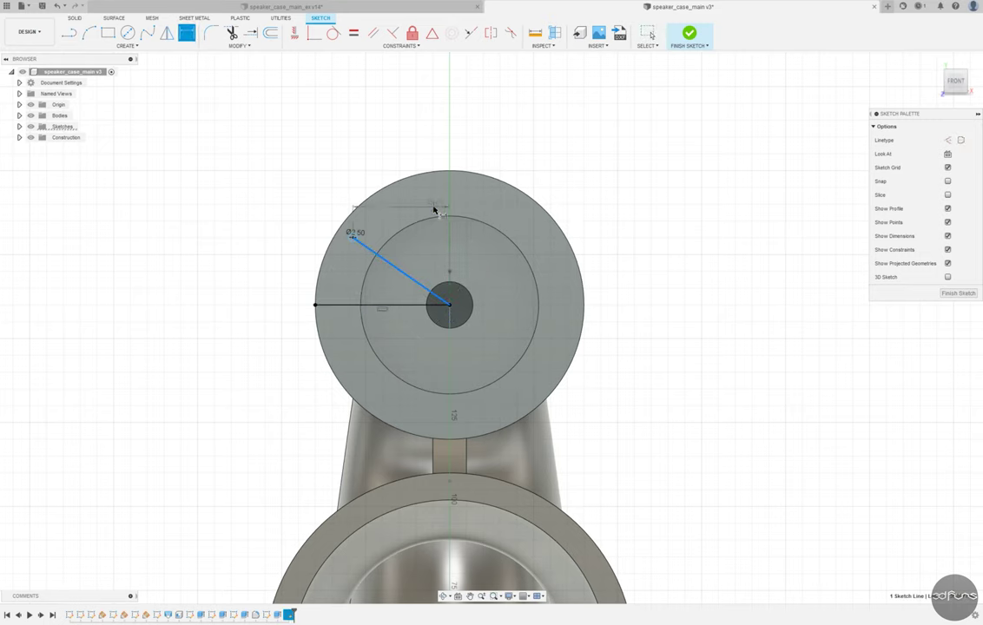
{"action": "left_click", "coordinate": [492, 200]}
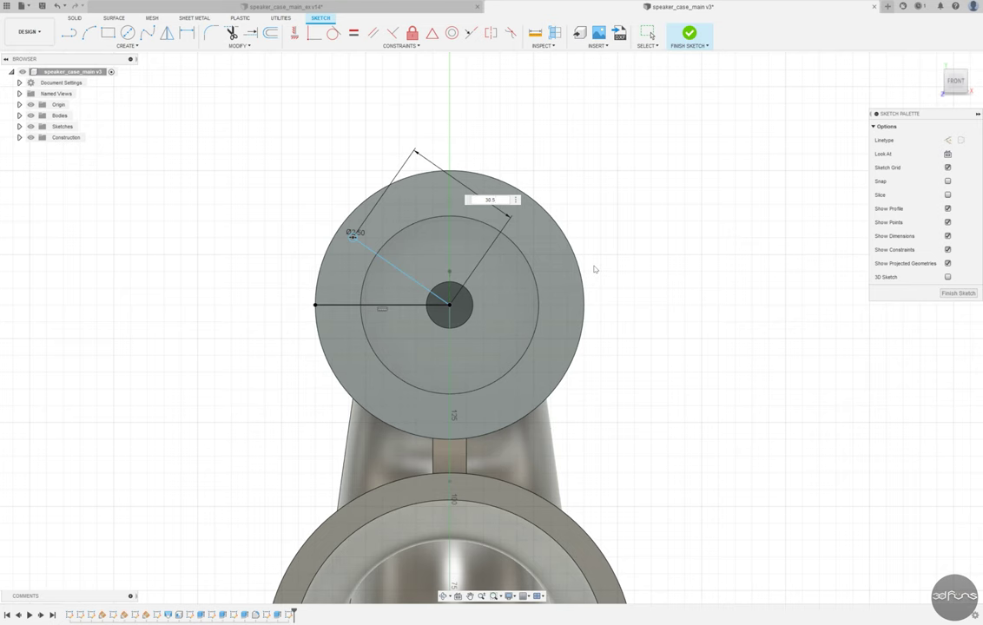
{"action": "key", "text": "Return"}
Set a 45° angle between the diagonal and horizontal guide lines.
{"action": "scroll", "coordinate": [418, 296], "scroll_direction": "up", "scroll_amount": 3}
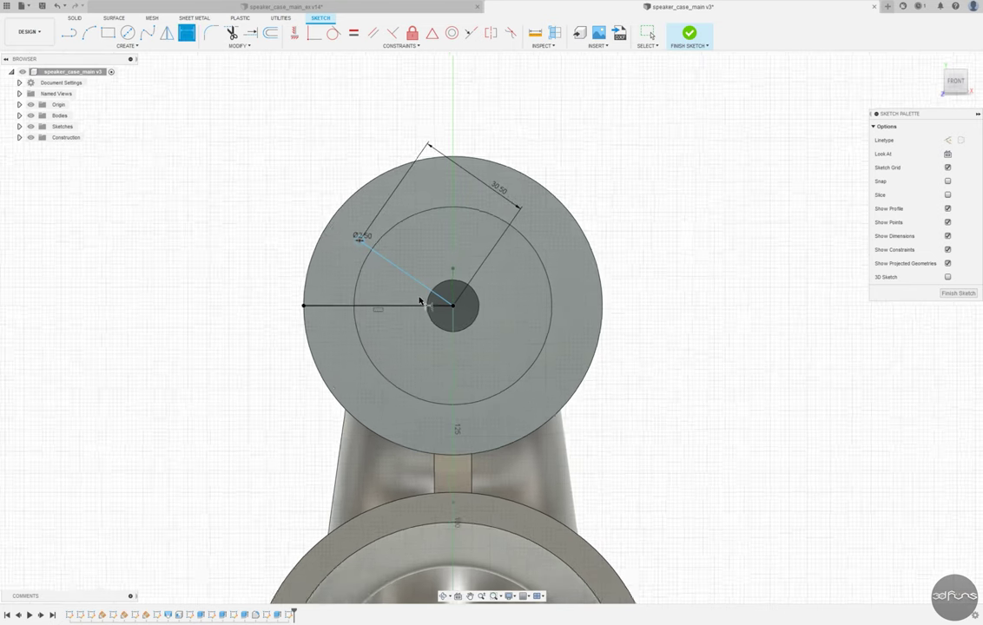
{"action": "left_click", "coordinate": [395, 263]}
{"action": "left_click", "coordinate": [365, 306]}
{"action": "left_click", "coordinate": [398, 292]}
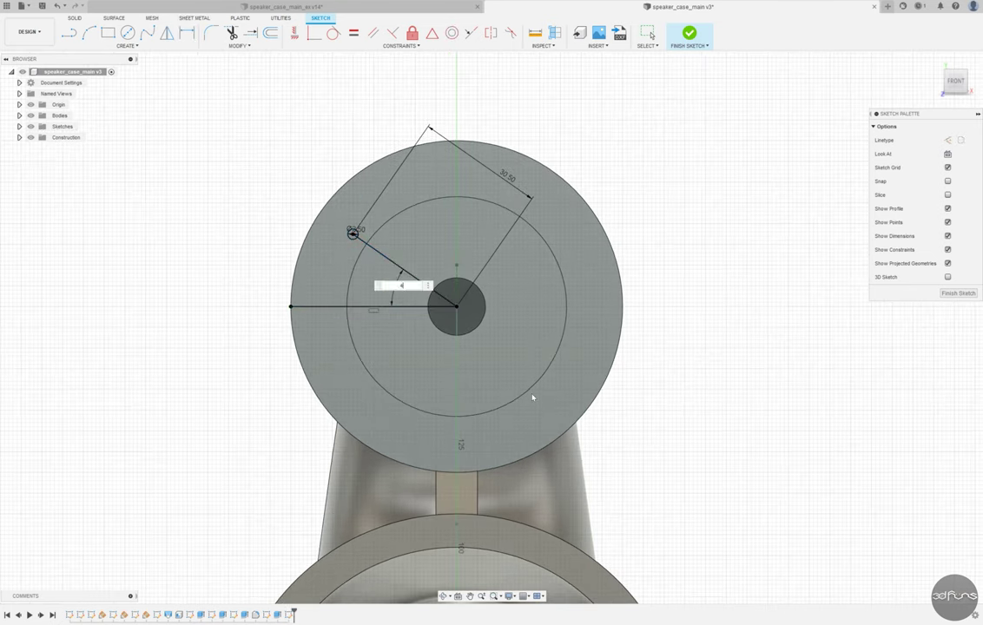
{"action": "type", "text": "5"}
{"action": "key", "text": "Return"}
{"action": "scroll", "coordinate": [378, 230], "scroll_direction": "up", "scroll_amount": 3}
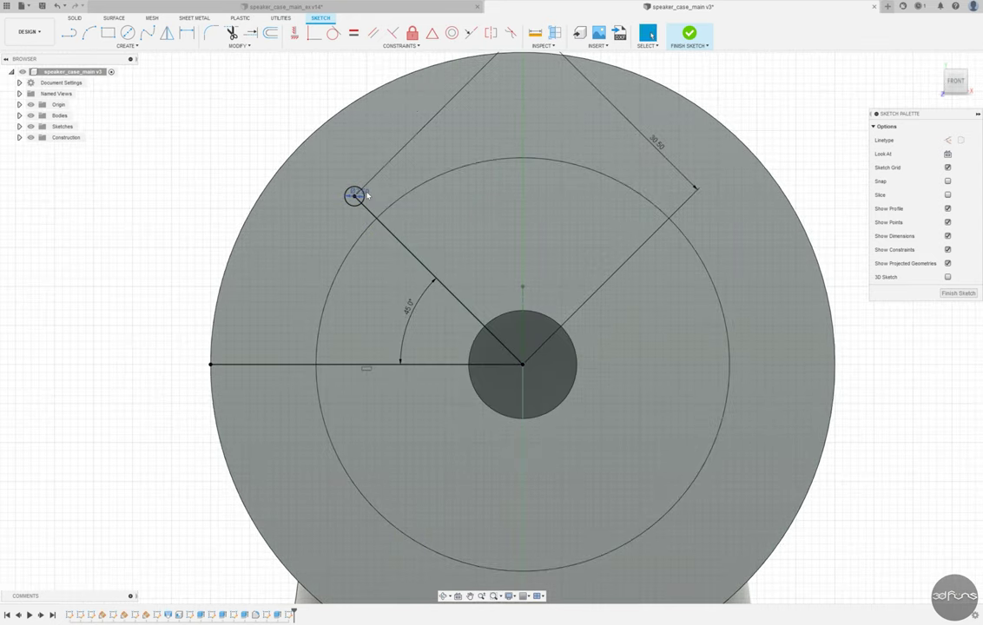
Convert both guide lines to construction lines and select the hole circle.
{"action": "left_click", "coordinate": [349, 200]}
{"action": "left_click", "coordinate": [947, 181]}
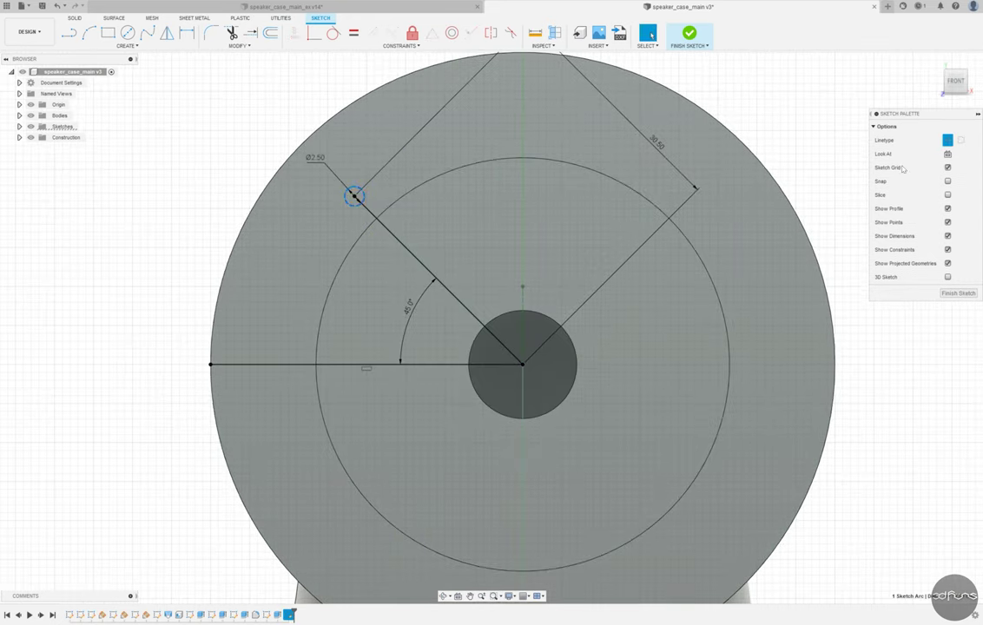
{"action": "left_click", "coordinate": [330, 241]}
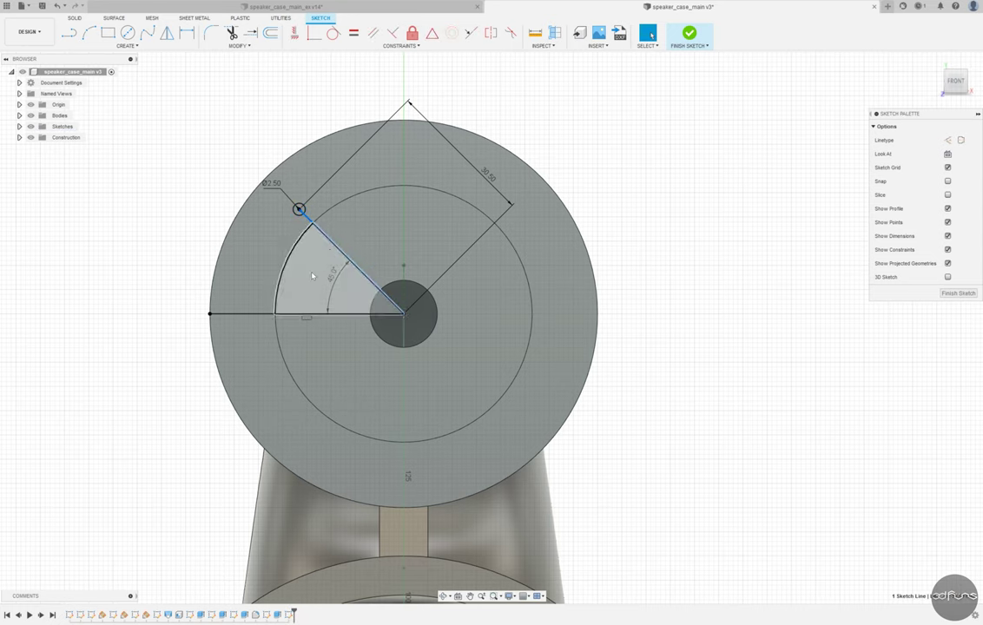
{"action": "left_click", "coordinate": [255, 313], "text": "shift"}
{"action": "key", "text": "x"}
{"action": "scroll", "coordinate": [265, 196], "scroll_direction": "up", "scroll_amount": 3}
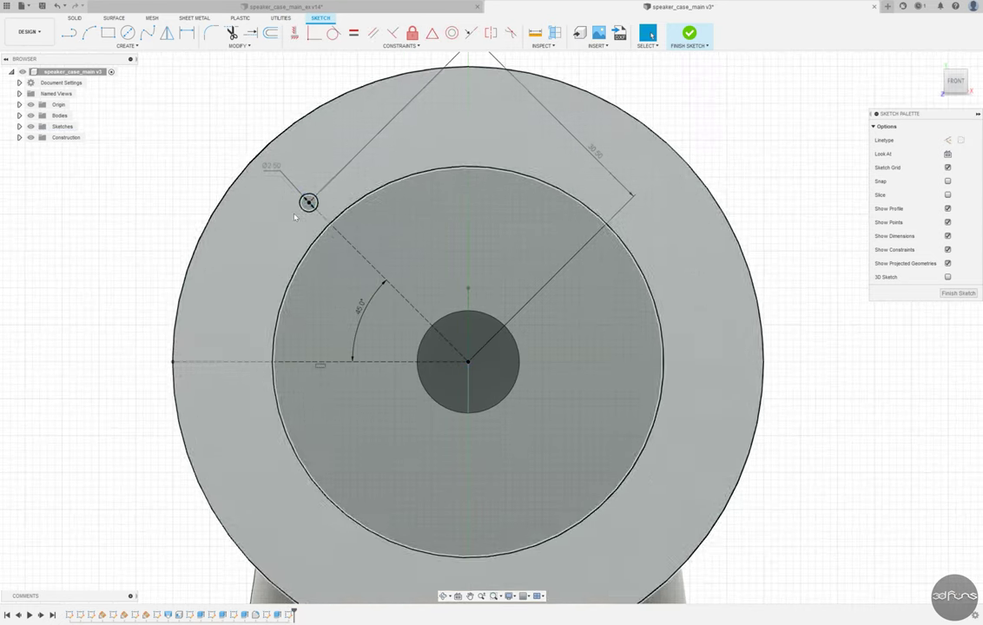
{"action": "left_click", "coordinate": [309, 203]}
{"action": "left_click", "coordinate": [167, 33]}
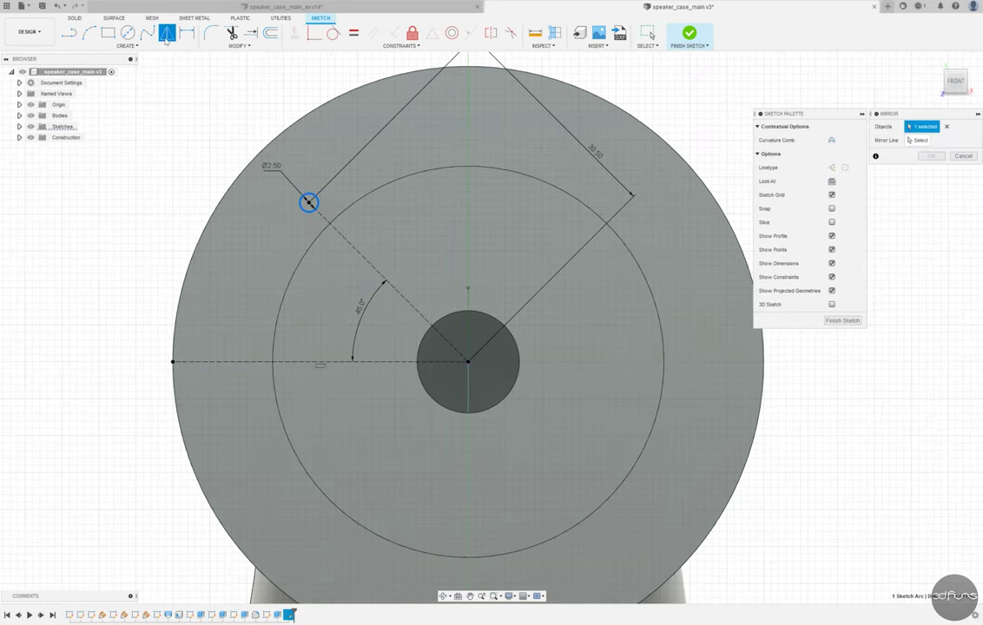
Mirror the hole across the horizontal construction line, then both holes across the vertical axis, and finish.
{"action": "left_click", "coordinate": [252, 354]}
{"action": "left_click", "coordinate": [931, 156]}
{"action": "left_click", "coordinate": [167, 33]}
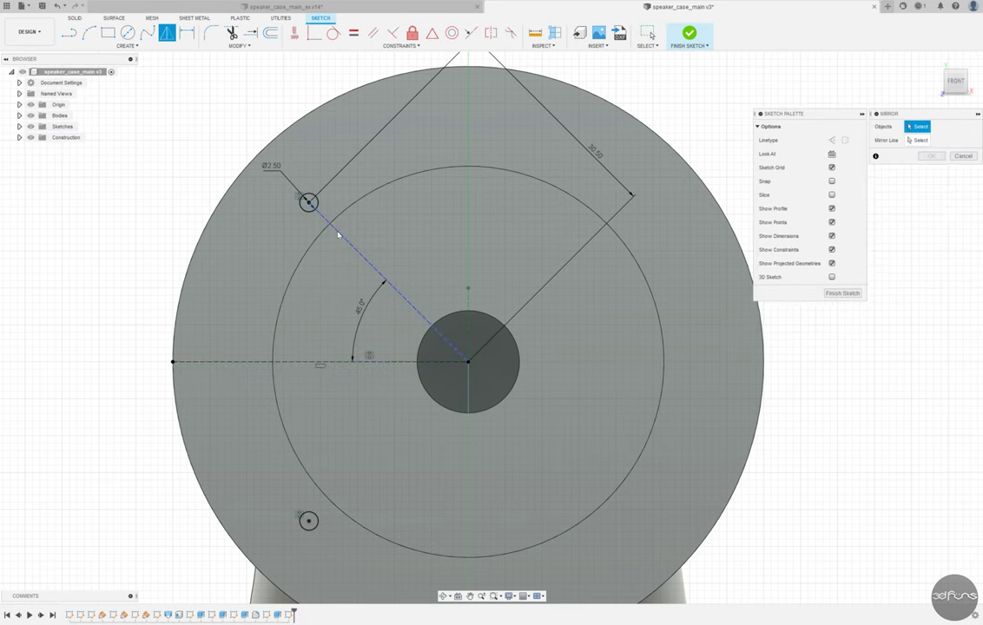
{"action": "left_click", "coordinate": [309, 527]}
{"action": "left_click", "coordinate": [919, 140]}
{"action": "scroll", "coordinate": [467, 148], "scroll_direction": "down", "scroll_amount": 6}
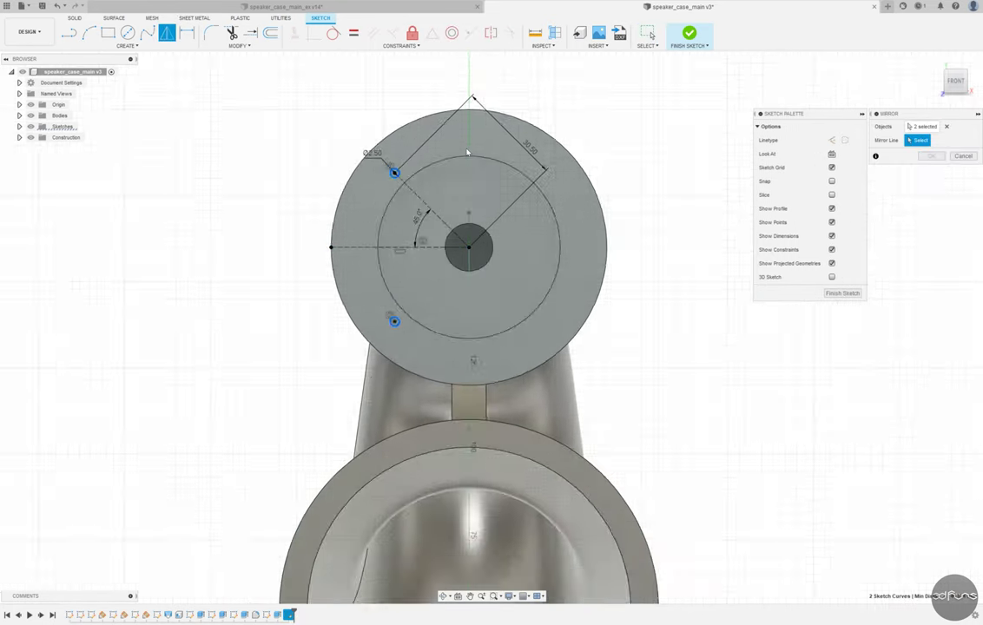
{"action": "key", "text": "Return"}
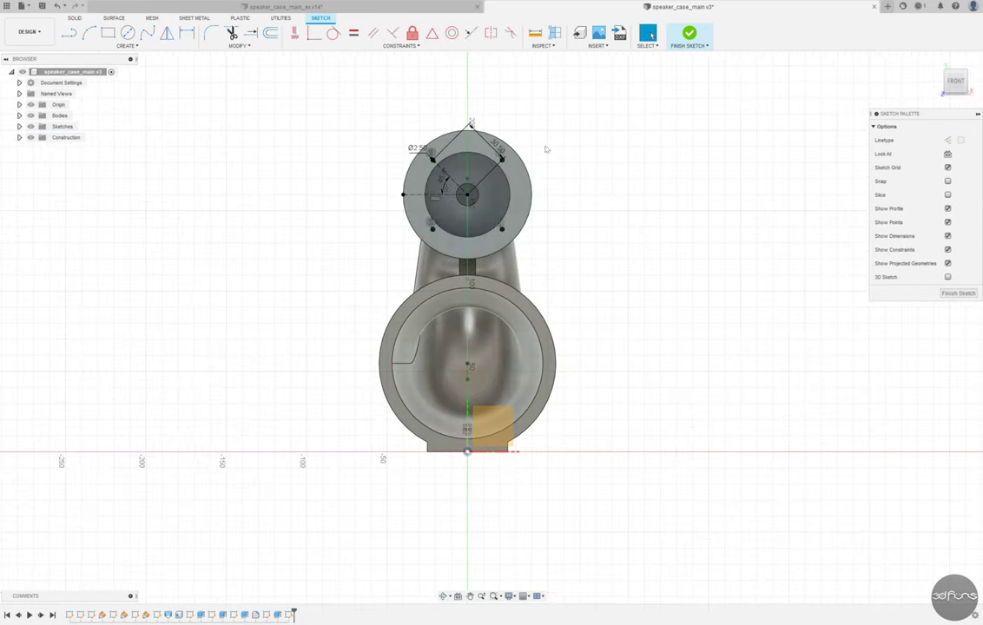
{"action": "scroll", "coordinate": [455, 156], "scroll_direction": "up", "scroll_amount": 5}
{"action": "left_click", "coordinate": [689, 33]}
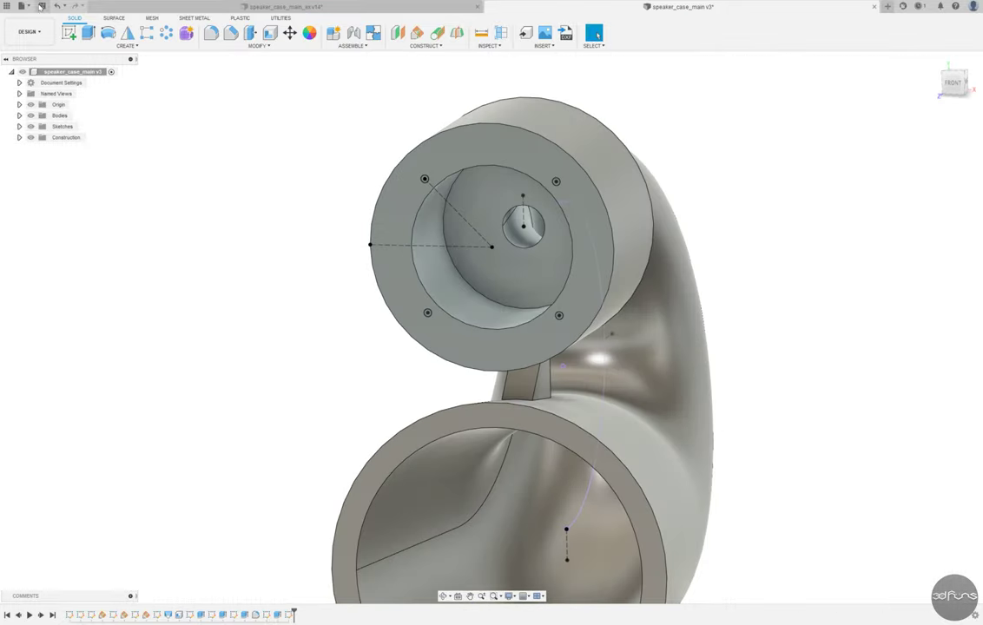
Extrude the four Ø2.50 hole profiles as a -10 mm cut into the driver face.
{"action": "left_click", "coordinate": [89, 33]}
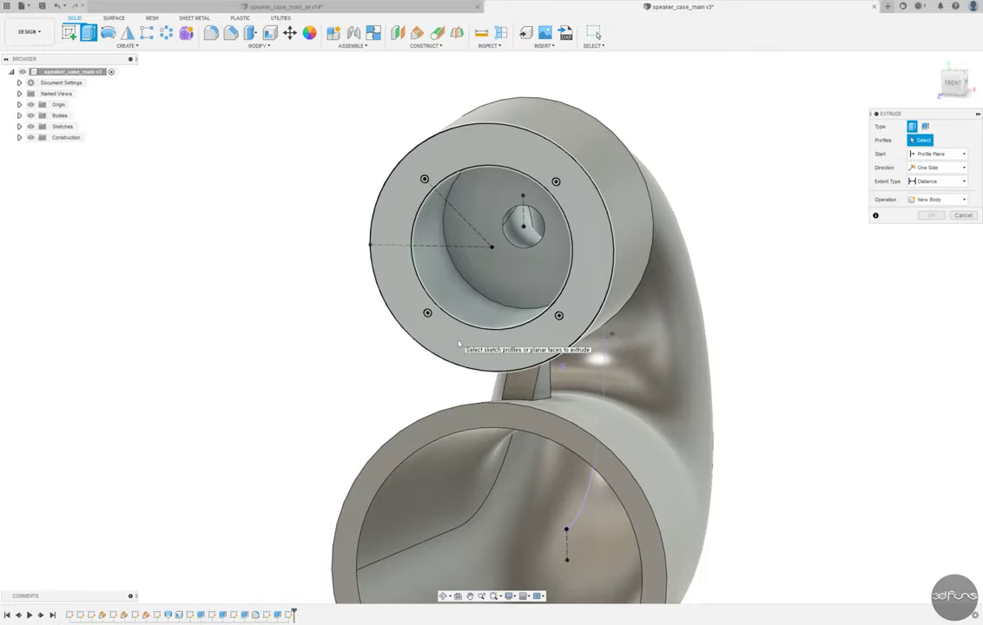
{"action": "scroll", "coordinate": [425, 178], "scroll_direction": "up", "scroll_amount": 2}
{"action": "scroll", "coordinate": [425, 179], "scroll_direction": "up", "scroll_amount": 3}
{"action": "left_click", "coordinate": [426, 177]}
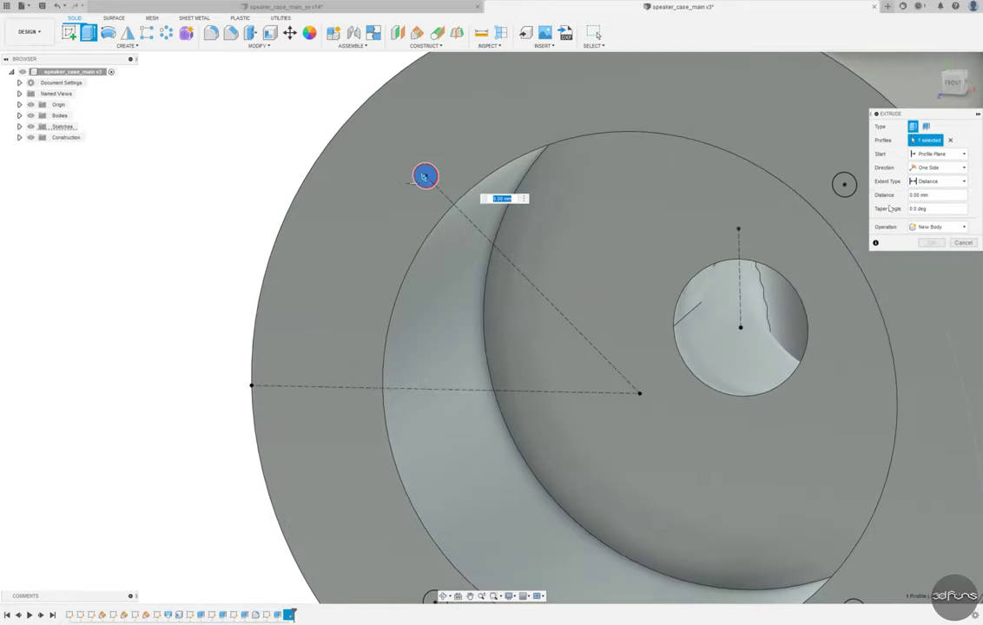
{"action": "left_click", "coordinate": [842, 186]}
{"action": "middle_click_drag", "start_coordinate": [640, 155], "coordinate": [530, 333], "text": "shift"}
{"action": "left_click", "coordinate": [531, 334]}
{"action": "left_click", "coordinate": [896, 337]}
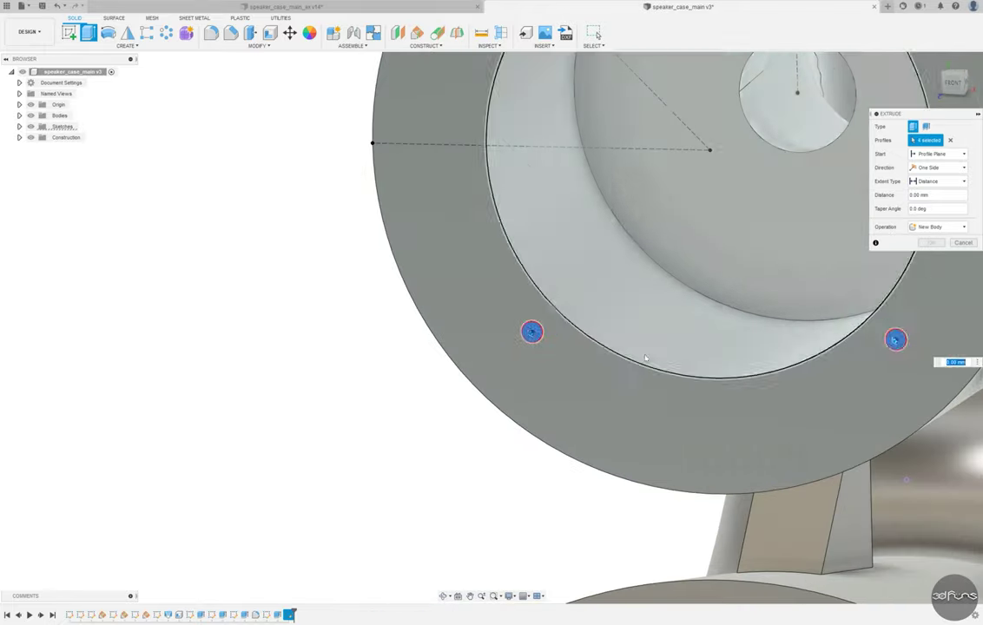
{"action": "middle_click_drag", "start_coordinate": [896, 338], "coordinate": [569, 357], "text": "shift"}
{"action": "type", "text": "-10"}
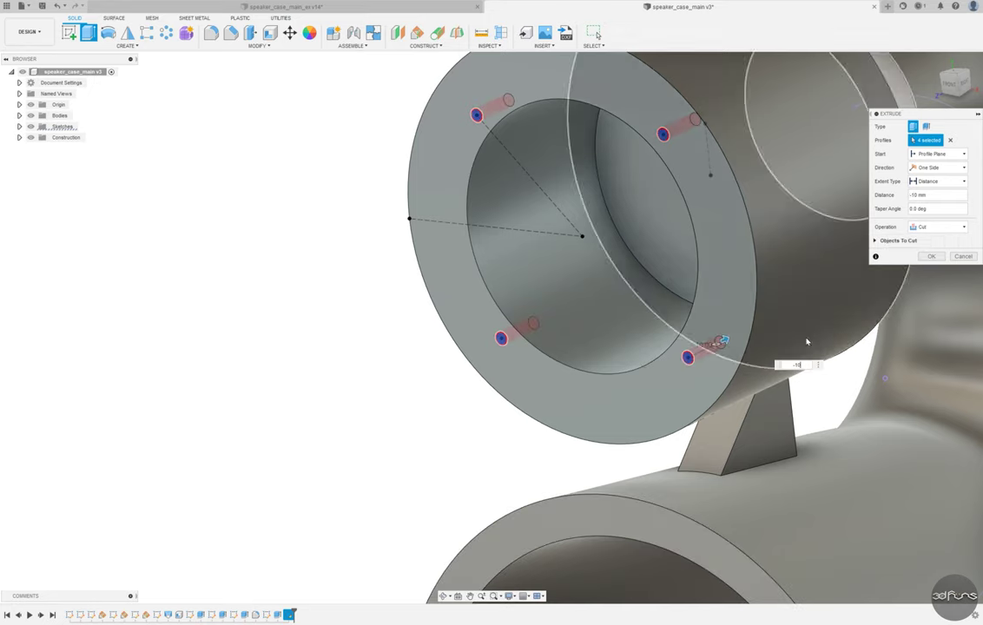
{"action": "key", "text": "Return"}
{"action": "scroll", "coordinate": [418, 283], "scroll_direction": "down", "scroll_amount": 3}
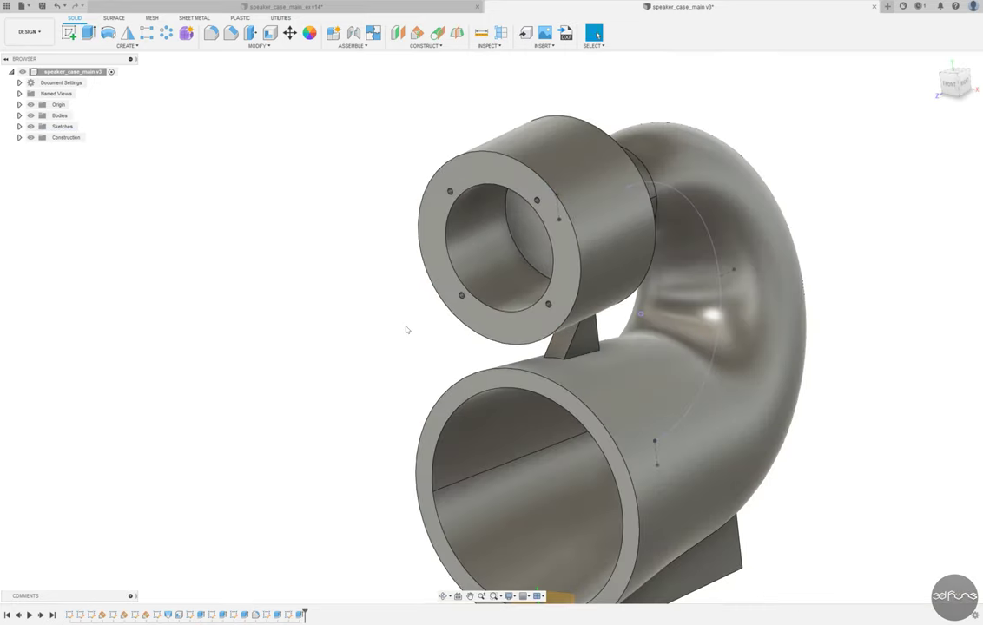
Sketch a Ø70 mm circle centred on the origin on the mount's front face.
{"action": "left_click", "coordinate": [69, 33]}
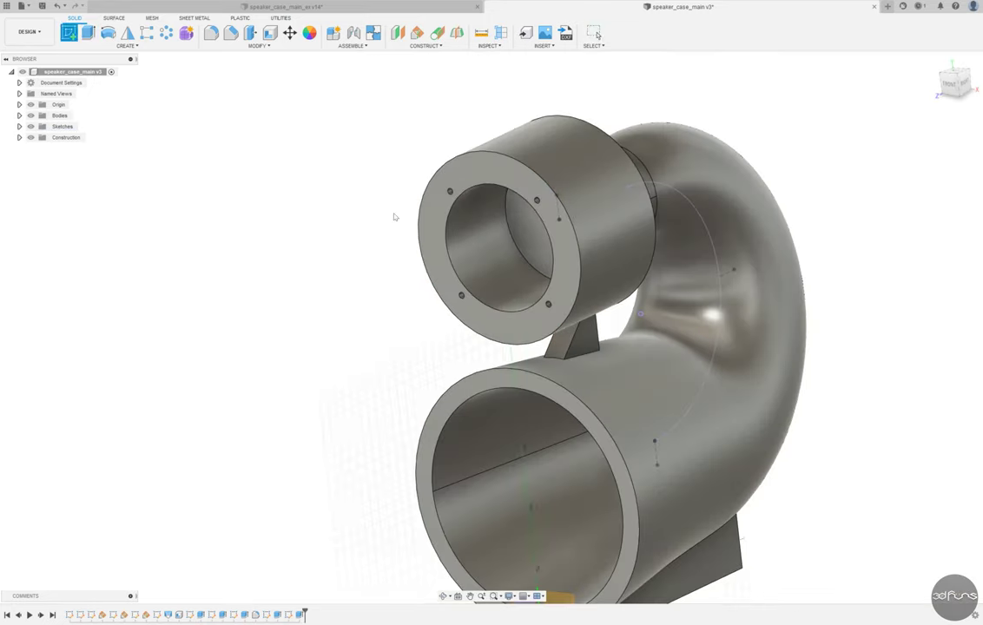
{"action": "left_click", "coordinate": [437, 242]}
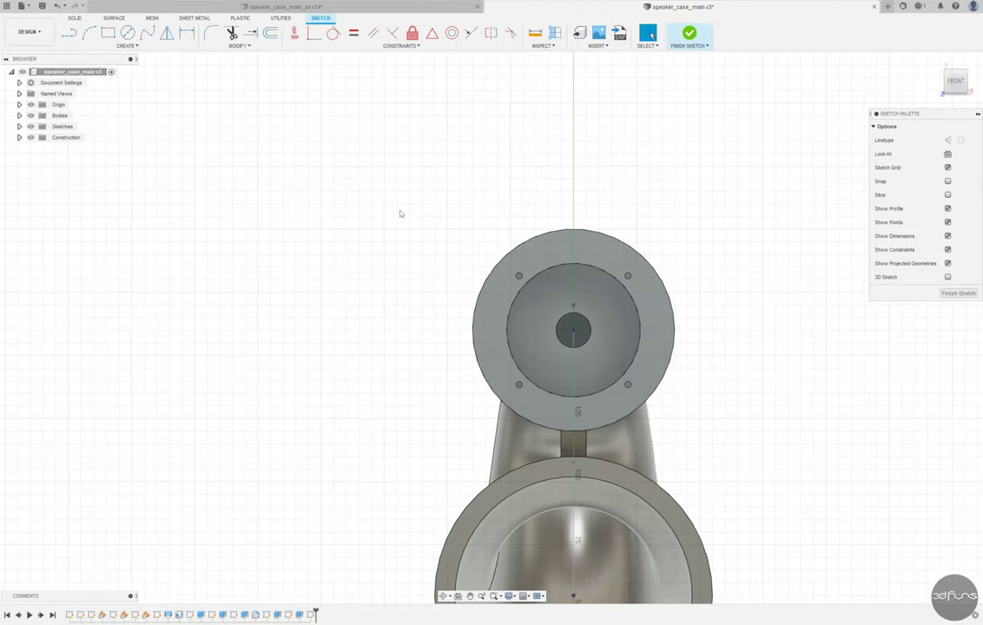
{"action": "left_click", "coordinate": [128, 33]}
{"action": "left_click", "coordinate": [573, 330]}
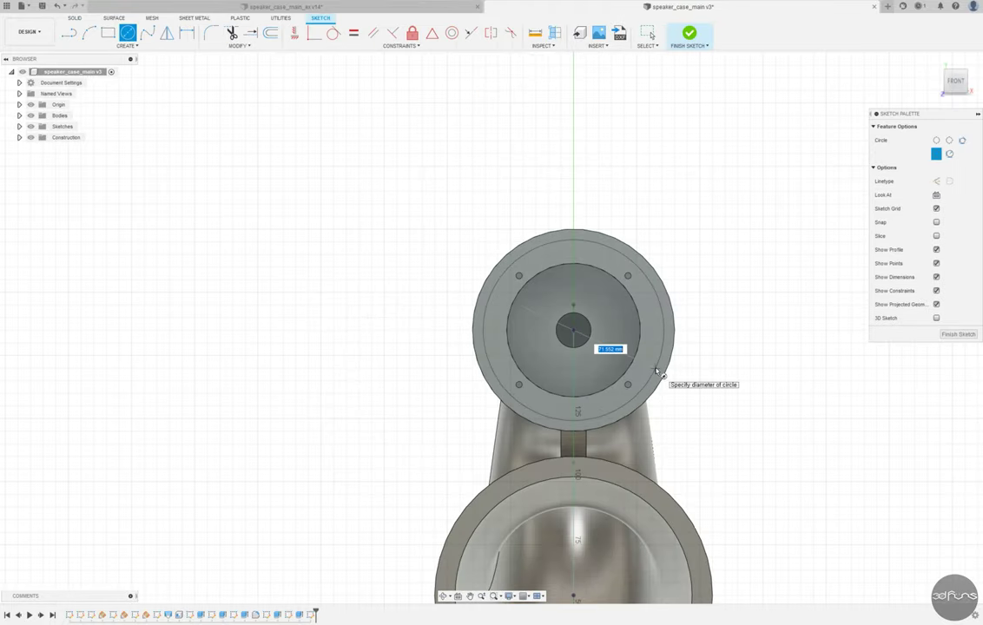
{"action": "type", "text": "Ø70"}
{"action": "key", "text": "Return"}
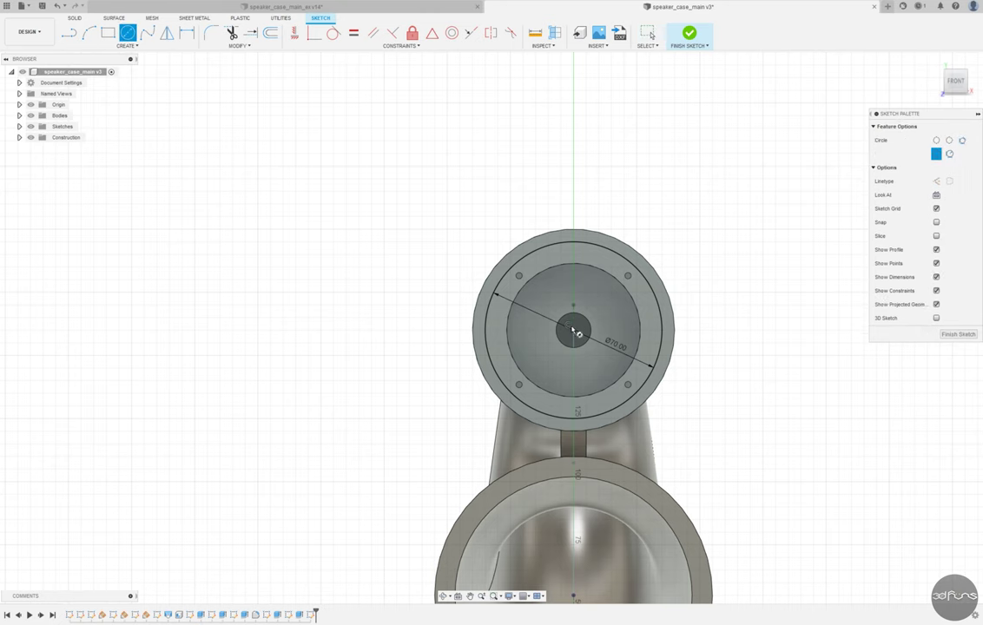
{"action": "key", "text": "Escape"}
{"action": "scroll", "coordinate": [612, 347], "scroll_direction": "up", "scroll_amount": 5}
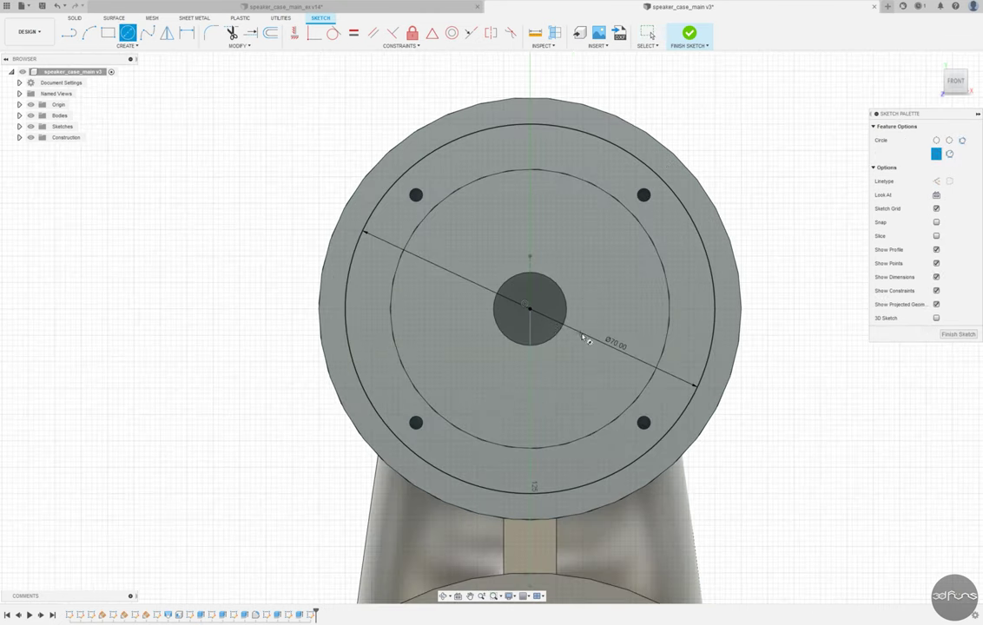
Dimension the gap between the two circles to 2.4 mm and finish the sketch.
{"action": "key", "text": "d"}
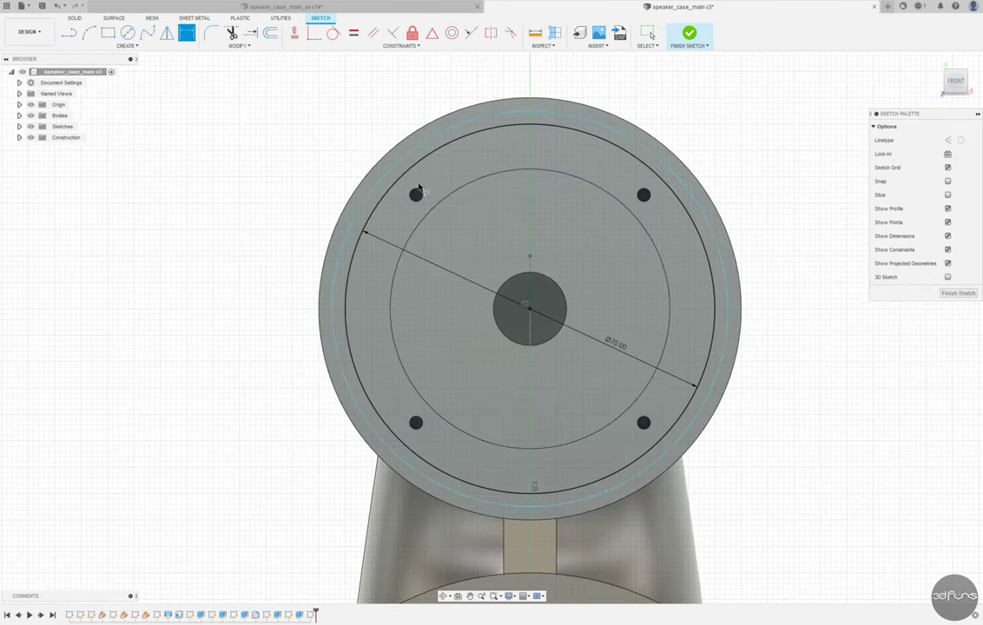
{"action": "left_click", "coordinate": [713, 346]}
{"action": "left_click", "coordinate": [726, 334]}
{"action": "left_click", "coordinate": [768, 390]}
{"action": "type", "text": "3"}
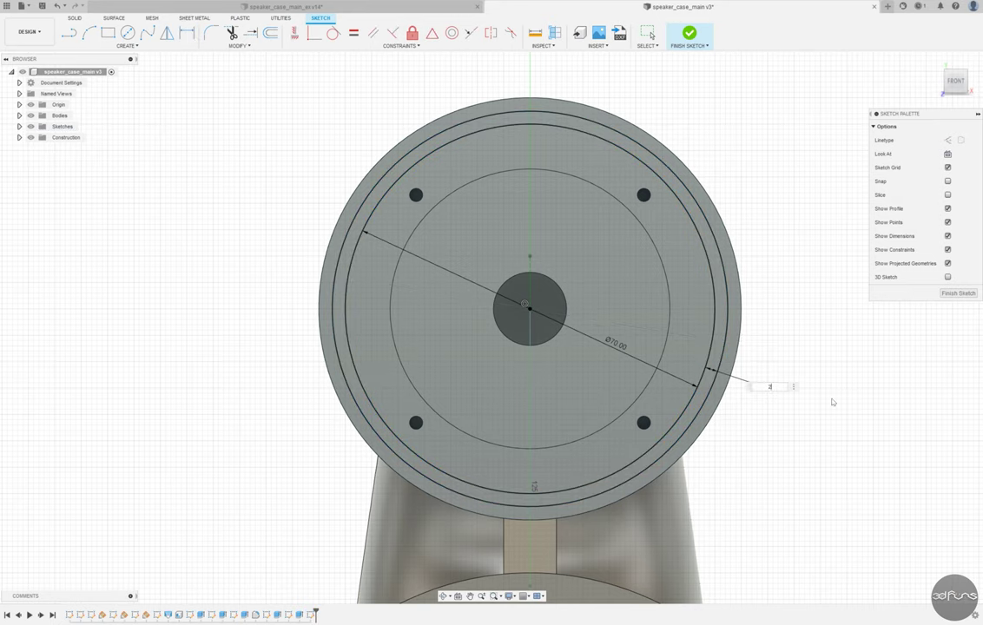
{"action": "type", "text": ".4"}
{"action": "key", "text": "Return"}
{"action": "left_click", "coordinate": [689, 35]}
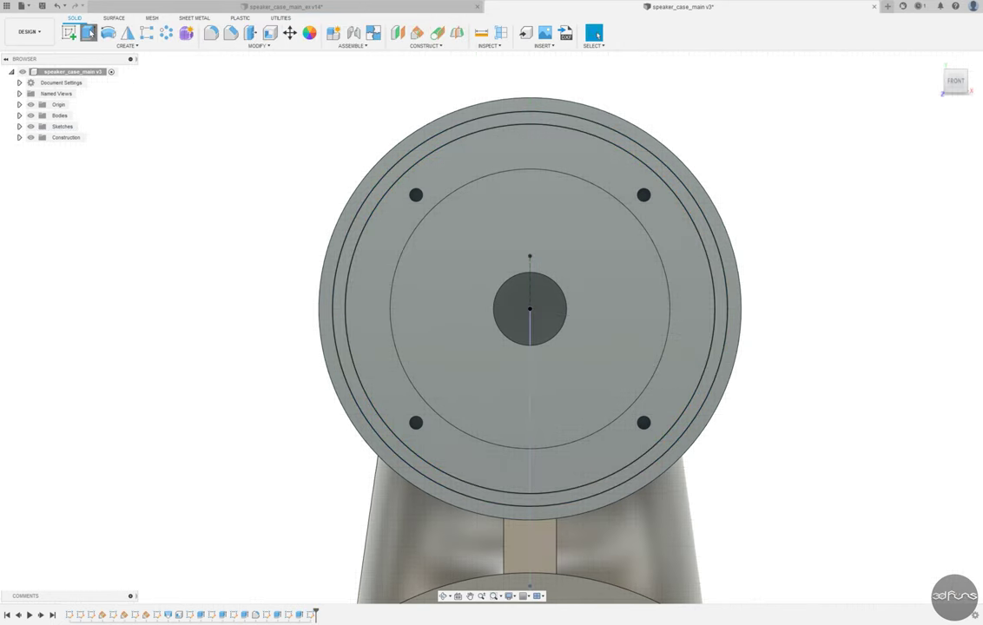
Cut the ring profile -7 mm into the face and save a new version.
{"action": "key", "text": "e"}
{"action": "middle_click_drag", "start_coordinate": [391, 217], "coordinate": [268, 188], "text": "shift"}
{"action": "type", "text": "-7"}
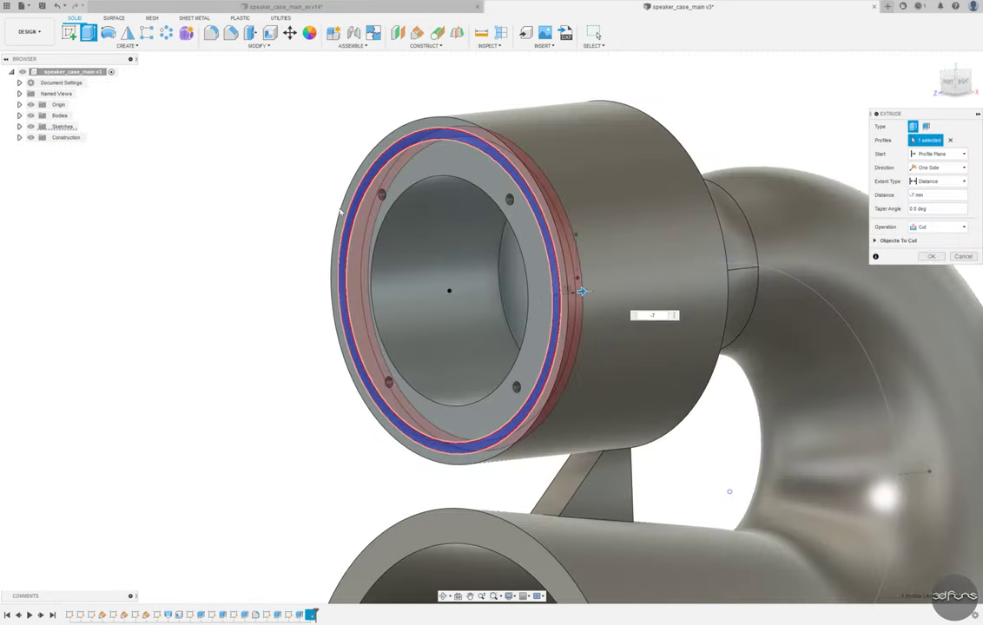
{"action": "left_click", "coordinate": [927, 255]}
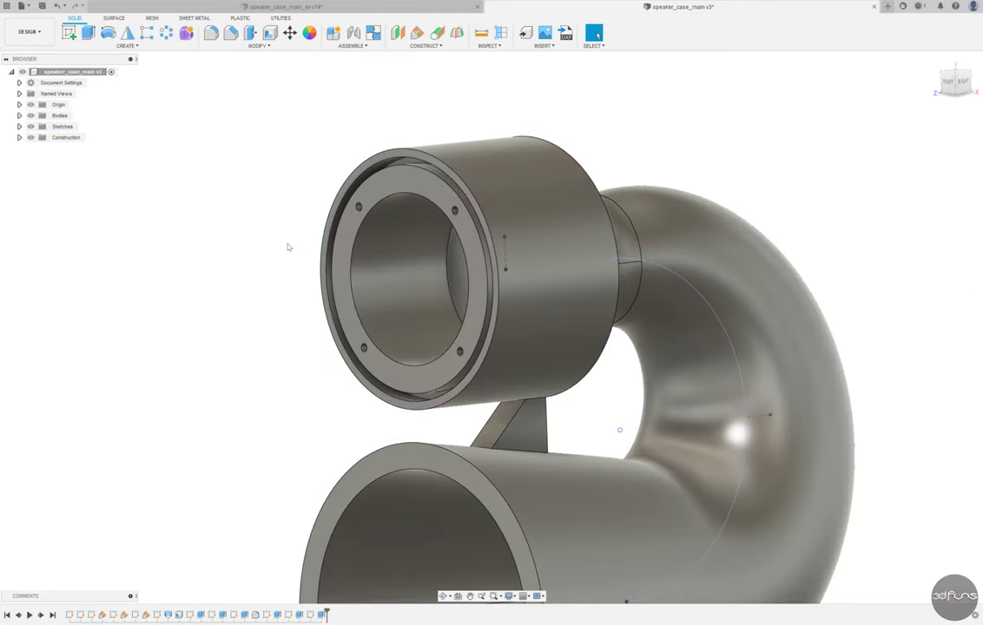
{"action": "key", "text": "ctrl+s"}
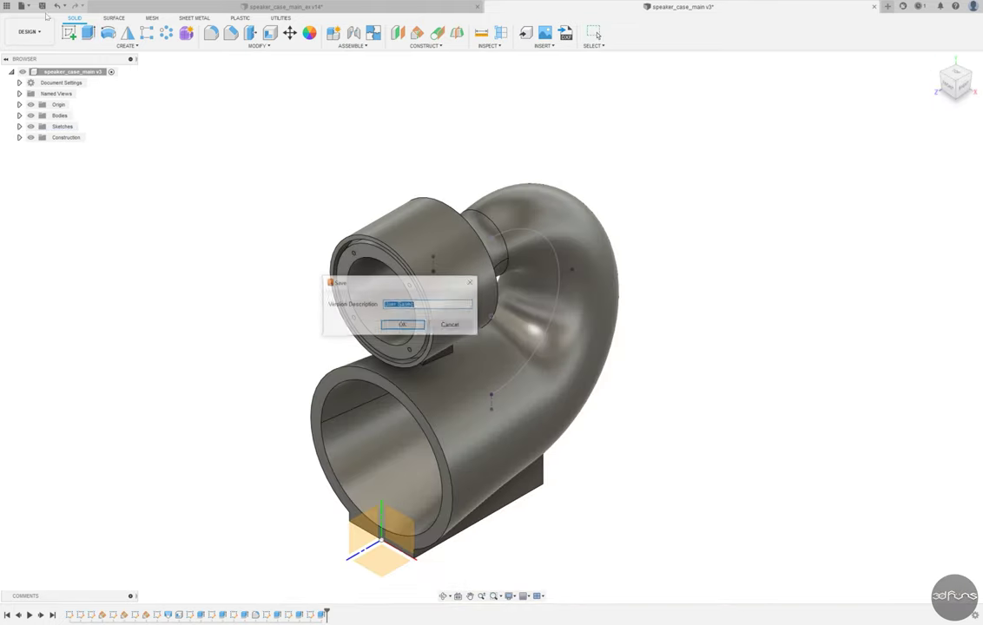
{"action": "key", "text": "Return"}
Fillet the two long base-block edges at 10 mm, cancelling a second fillet attempt.
{"action": "left_click", "coordinate": [211, 33]}
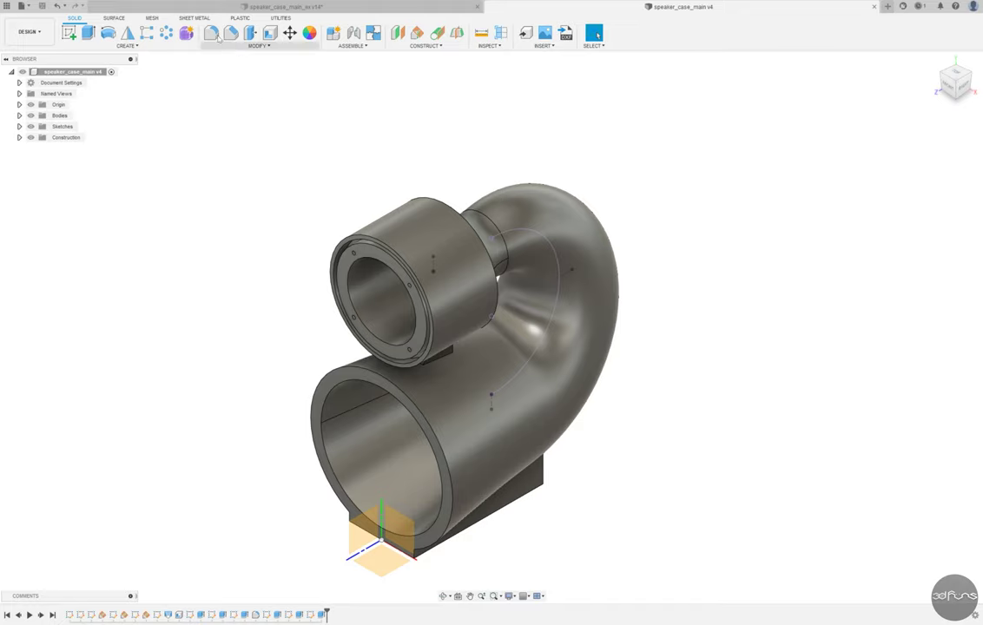
{"action": "middle_click_drag", "start_coordinate": [535, 356], "coordinate": [655, 441], "text": "shift"}
{"action": "left_click", "coordinate": [443, 448]}
{"action": "middle_click_drag", "start_coordinate": [443, 448], "coordinate": [607, 438], "text": "shift"}
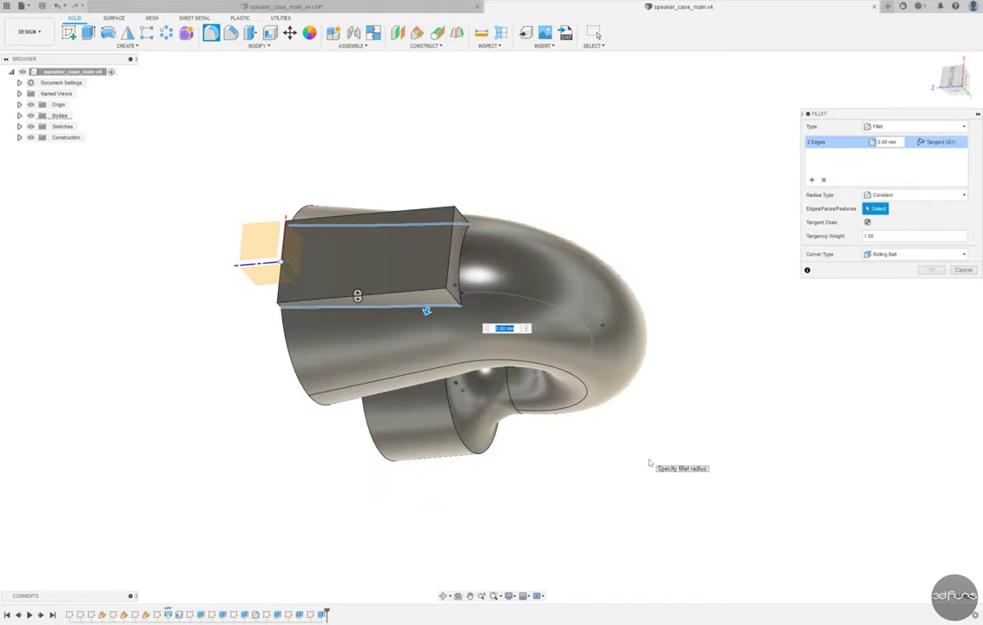
{"action": "type", "text": "10"}
{"action": "key", "text": "Return"}
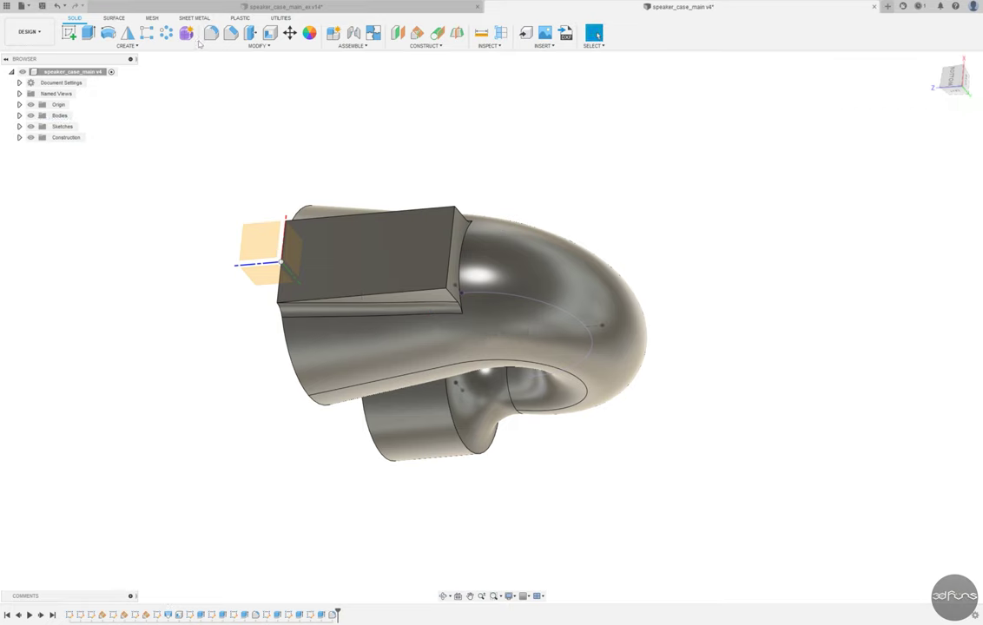
{"action": "left_click", "coordinate": [210, 33]}
{"action": "left_click", "coordinate": [459, 217]}
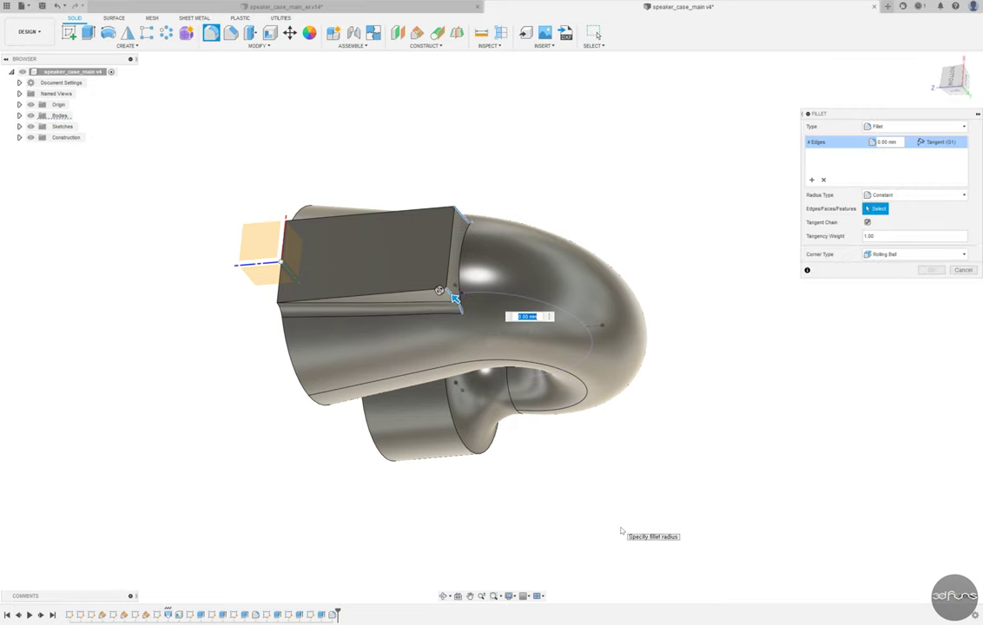
{"action": "key", "text": "Escape"}
{"action": "mouse_move", "coordinate": [559, 521]}
{"action": "middle_mouse_down", "text": "shift"}
{"action": "mouse_move", "coordinate": [431, 339]}
{"action": "mouse_move", "coordinate": [588, 398]}
{"action": "middle_mouse_up", "text": "shift"}
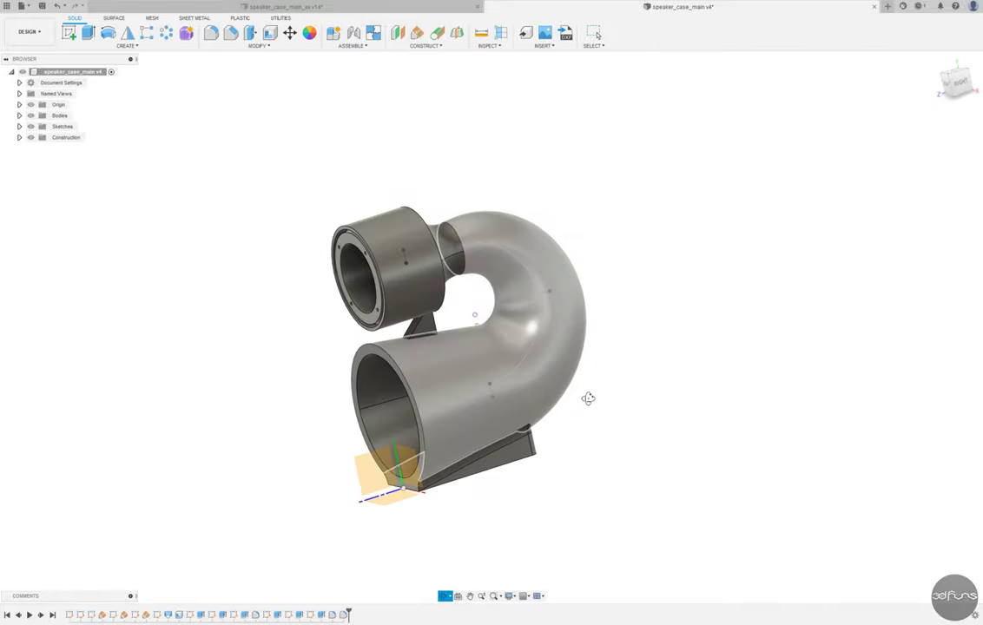
Round the four strut edges where it meets the cylinders with a 7 mm fillet.
{"action": "left_click", "coordinate": [211, 33]}
{"action": "scroll", "coordinate": [429, 278], "scroll_direction": "up", "scroll_amount": 5}
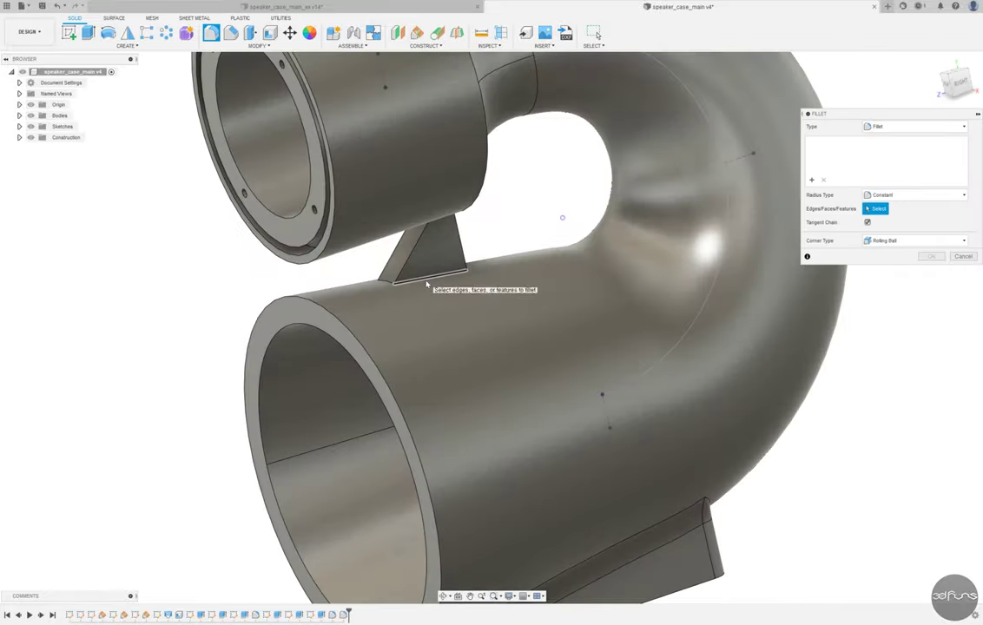
{"action": "left_click", "coordinate": [428, 268]}
{"action": "scroll", "coordinate": [477, 229], "scroll_direction": "down", "scroll_amount": 2}
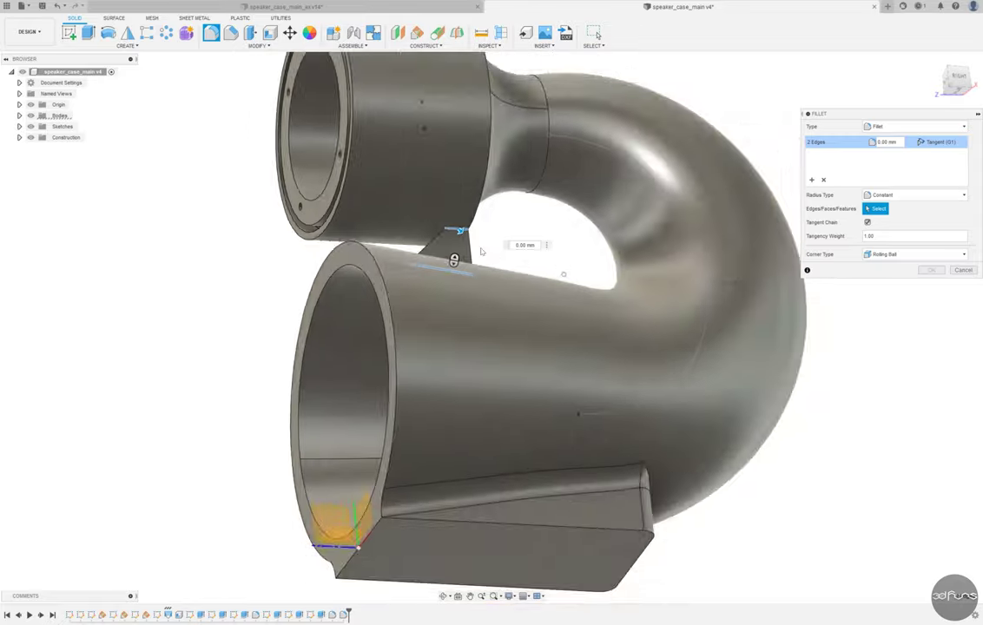
{"action": "mouse_move", "coordinate": [491, 290]}
{"action": "middle_mouse_down", "text": "shift"}
{"action": "mouse_move", "coordinate": [637, 227]}
{"action": "mouse_move", "coordinate": [718, 566]}
{"action": "middle_mouse_up", "text": "shift"}
{"action": "left_click", "coordinate": [637, 227]}
{"action": "left_click", "coordinate": [636, 228]}
{"action": "type", "text": "7"}
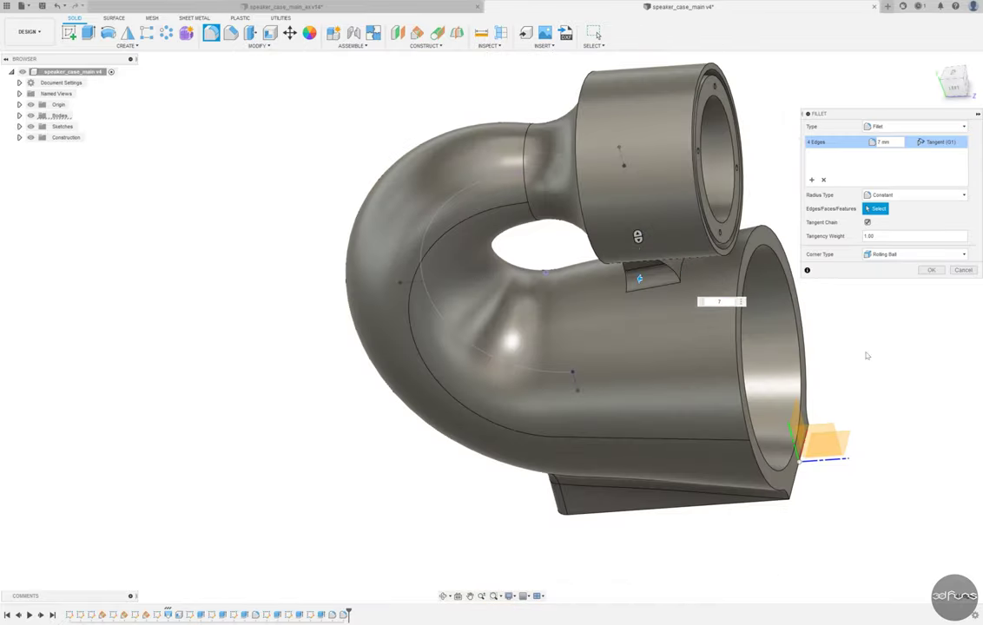
{"action": "mouse_move", "coordinate": [718, 565]}
{"action": "middle_mouse_down", "text": "shift"}
{"action": "mouse_move", "coordinate": [585, 303]}
{"action": "mouse_move", "coordinate": [796, 239]}
{"action": "middle_mouse_up", "text": "shift"}
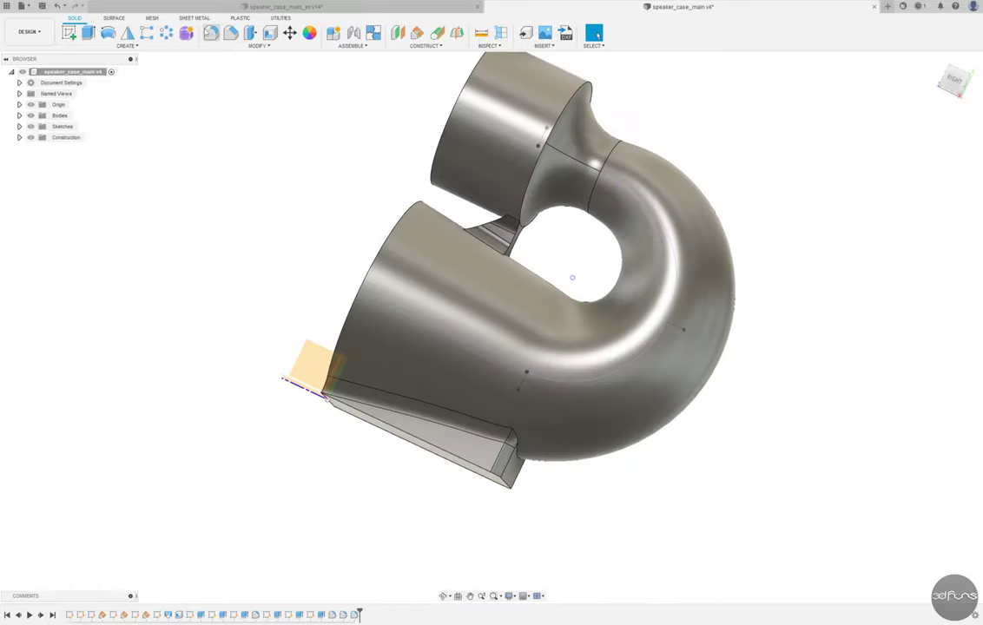
Start a second fillet on another edge, then cancel it.
{"action": "middle_click_drag", "start_coordinate": [565, 261], "coordinate": [583, 245], "text": "shift"}
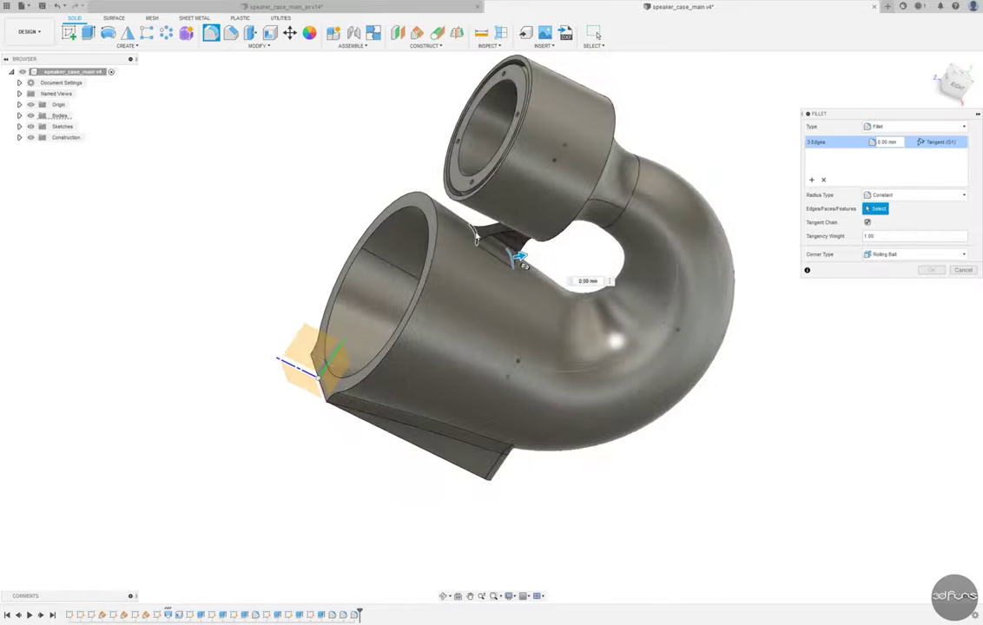
{"action": "key", "text": "Escape"}
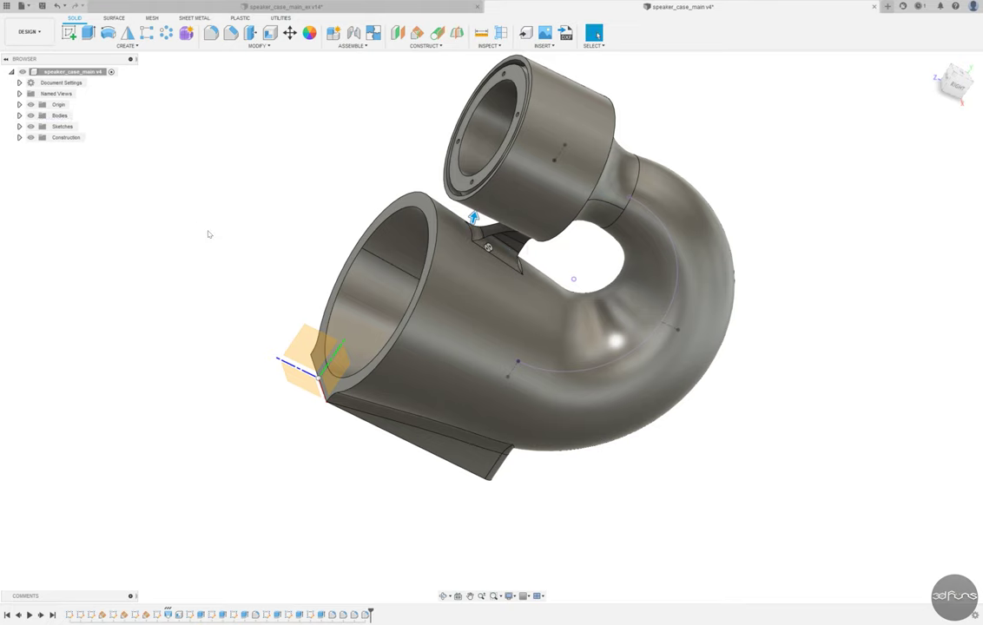
{"action": "key", "text": "f"}
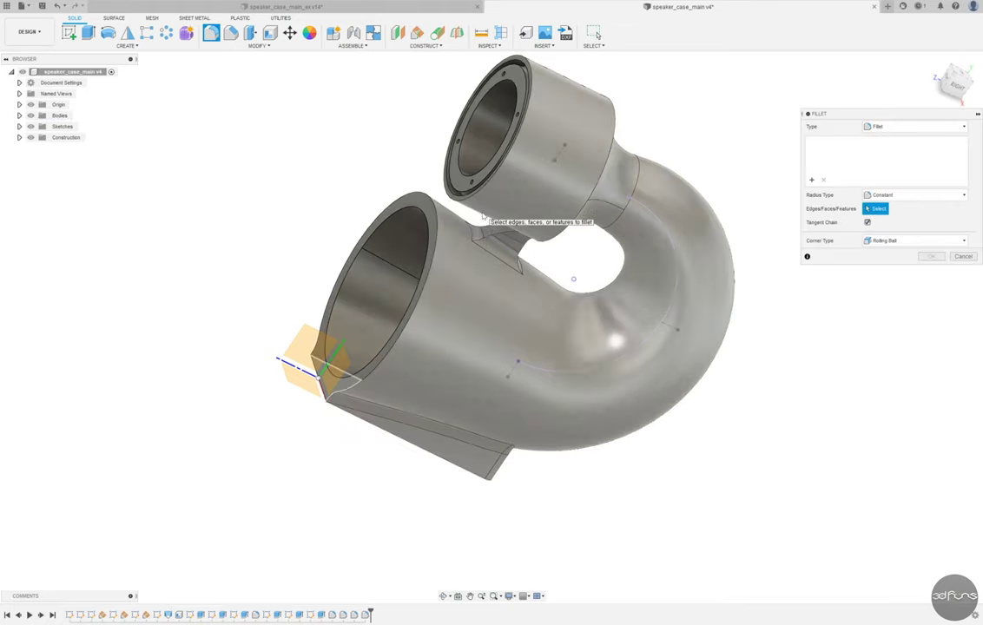
{"action": "mouse_move", "coordinate": [545, 214]}
{"action": "middle_mouse_down", "text": "shift"}
{"action": "mouse_move", "coordinate": [539, 250]}
{"action": "mouse_move", "coordinate": [610, 287]}
{"action": "mouse_move", "coordinate": [438, 262]}
{"action": "middle_mouse_up", "text": "shift"}
{"action": "left_click", "coordinate": [539, 250]}
{"action": "key", "text": "Escape"}
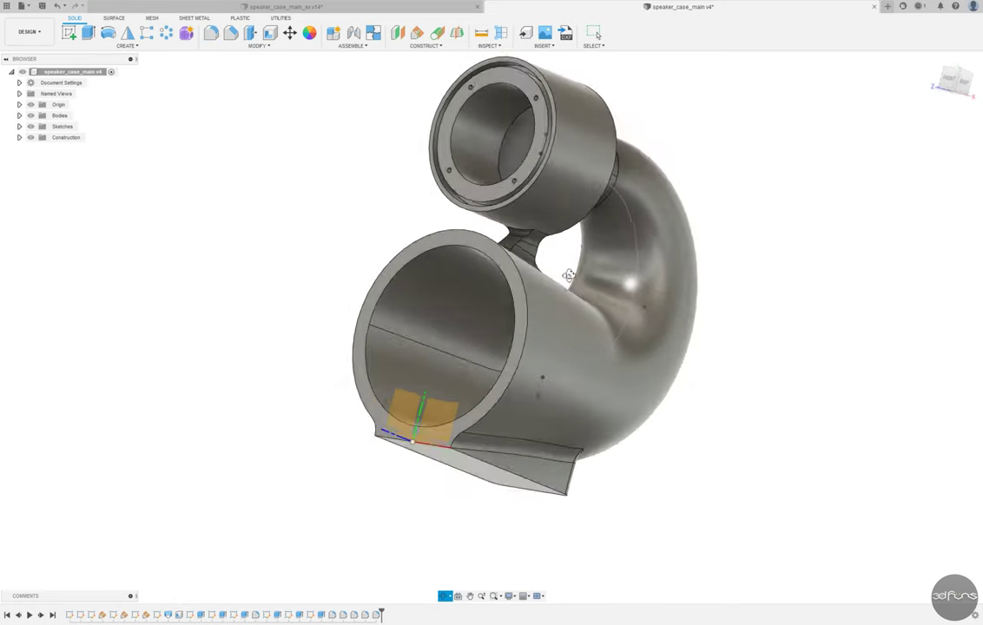
Chamfer the throat edge using Two Distance with 19.5 mm and 27.5 mm.
{"action": "left_click", "coordinate": [235, 35]}
{"action": "middle_click_drag", "start_coordinate": [289, 340], "coordinate": [318, 213], "text": "shift"}
{"action": "scroll", "coordinate": [565, 180], "scroll_direction": "up", "scroll_amount": 5}
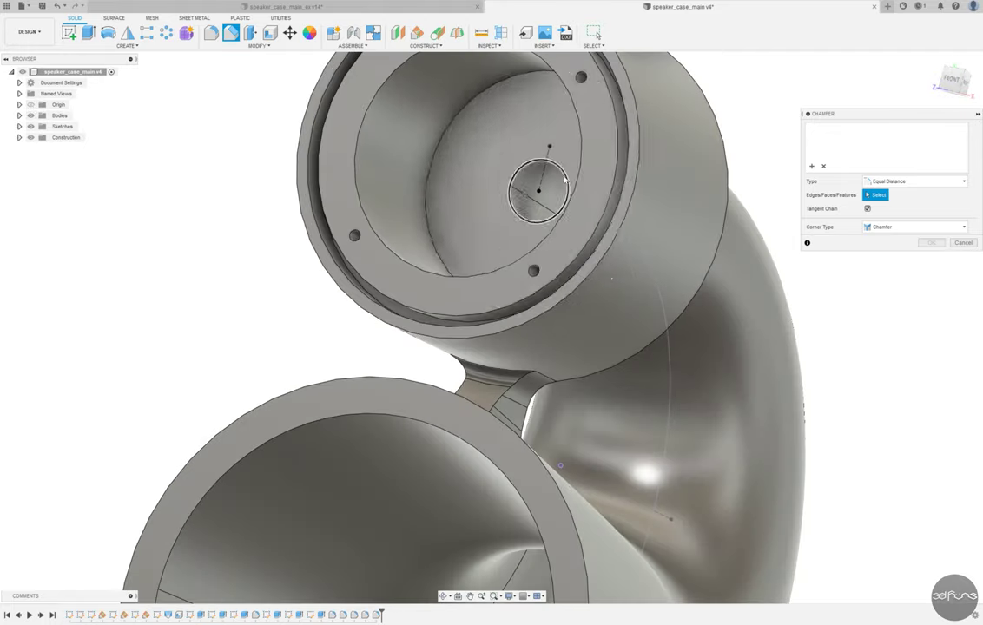
{"action": "left_click", "coordinate": [566, 179]}
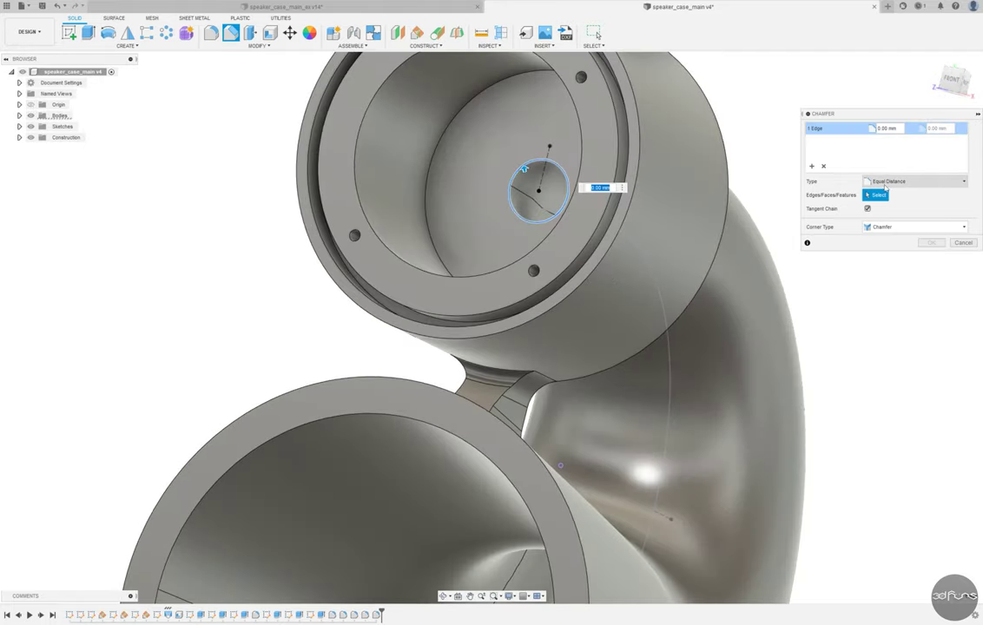
{"action": "type", "text": ".5"}
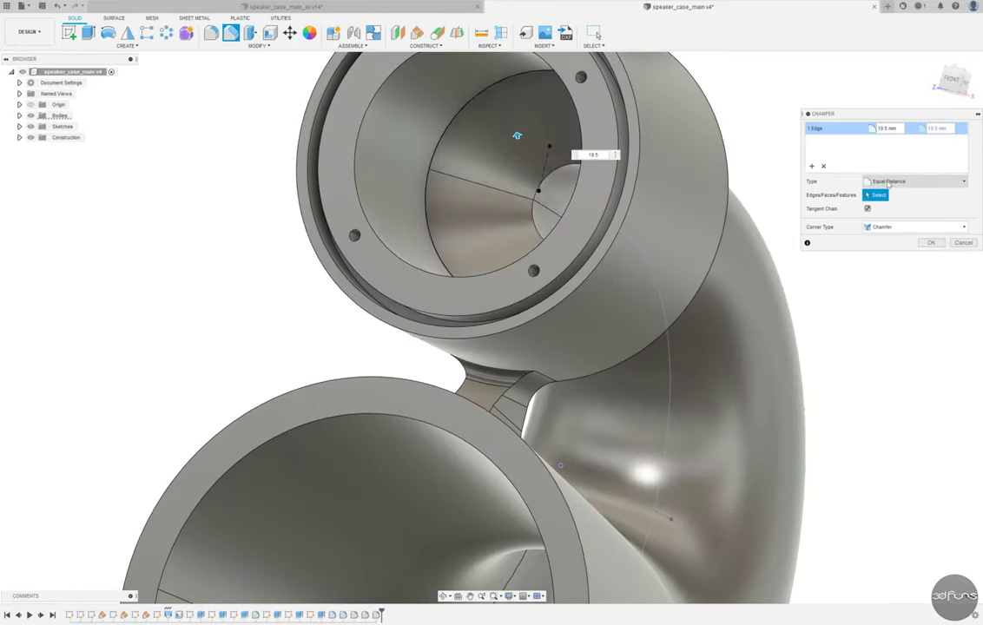
{"action": "left_click", "coordinate": [886, 181]}
{"action": "left_click", "coordinate": [885, 205]}
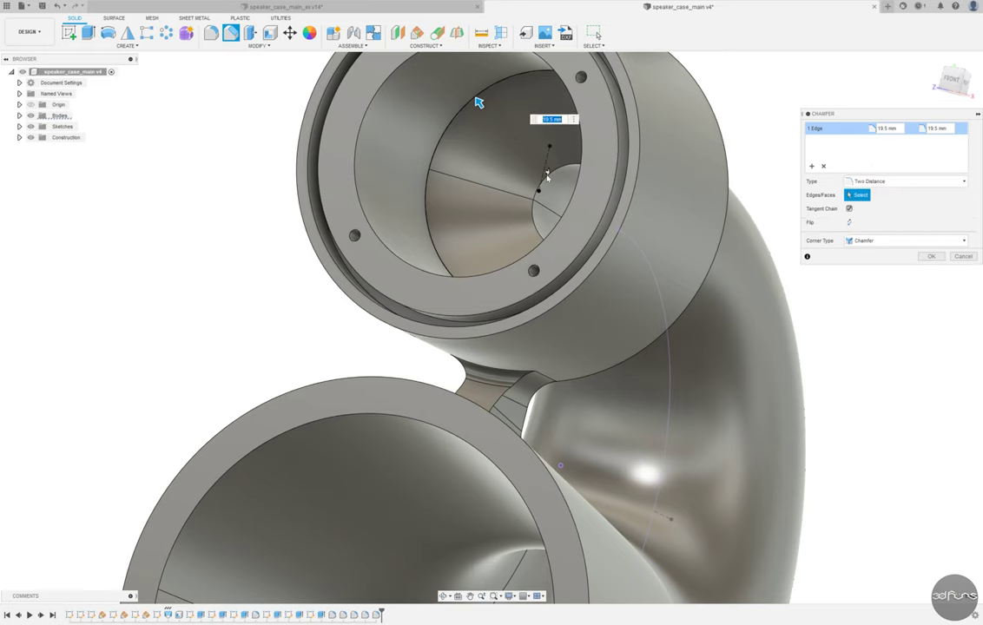
{"action": "middle_click_drag", "start_coordinate": [634, 208], "coordinate": [599, 204], "text": "shift"}
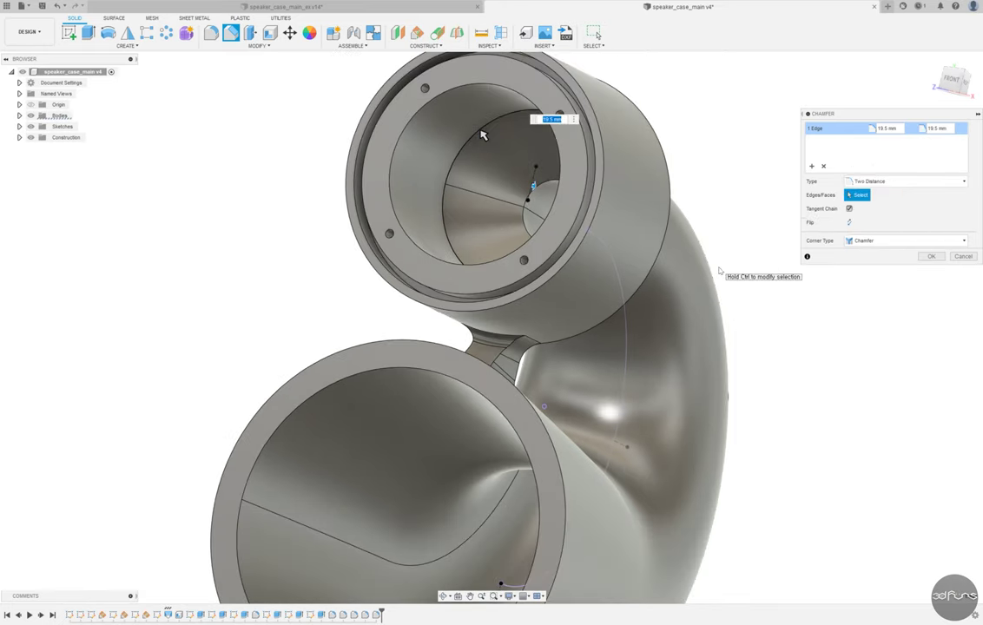
{"action": "type", "text": "27.5"}
{"action": "key", "text": "Return"}
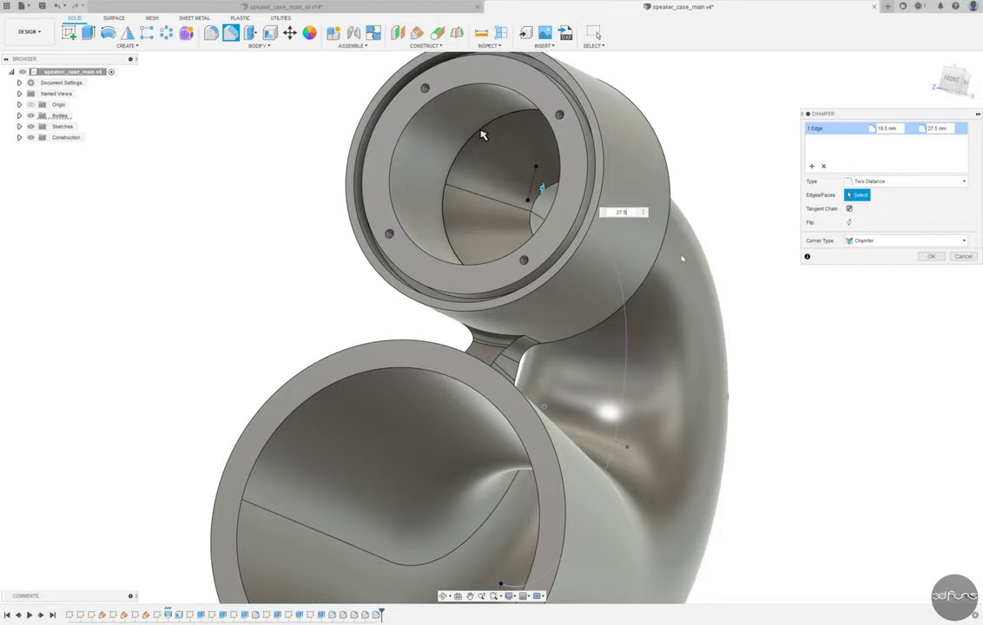
{"action": "left_click", "coordinate": [930, 257]}
Select the new narrow chamfer face and bring up its context menu.
{"action": "mouse_move", "coordinate": [538, 261]}
{"action": "middle_mouse_down", "text": "shift"}
{"action": "mouse_move", "coordinate": [434, 251]}
{"action": "mouse_move", "coordinate": [512, 365]}
{"action": "middle_mouse_up", "text": "shift"}
{"action": "scroll", "coordinate": [416, 244], "scroll_direction": "up", "scroll_amount": 5}
{"action": "left_click", "coordinate": [512, 365]}
{"action": "right_click", "coordinate": [514, 365]}
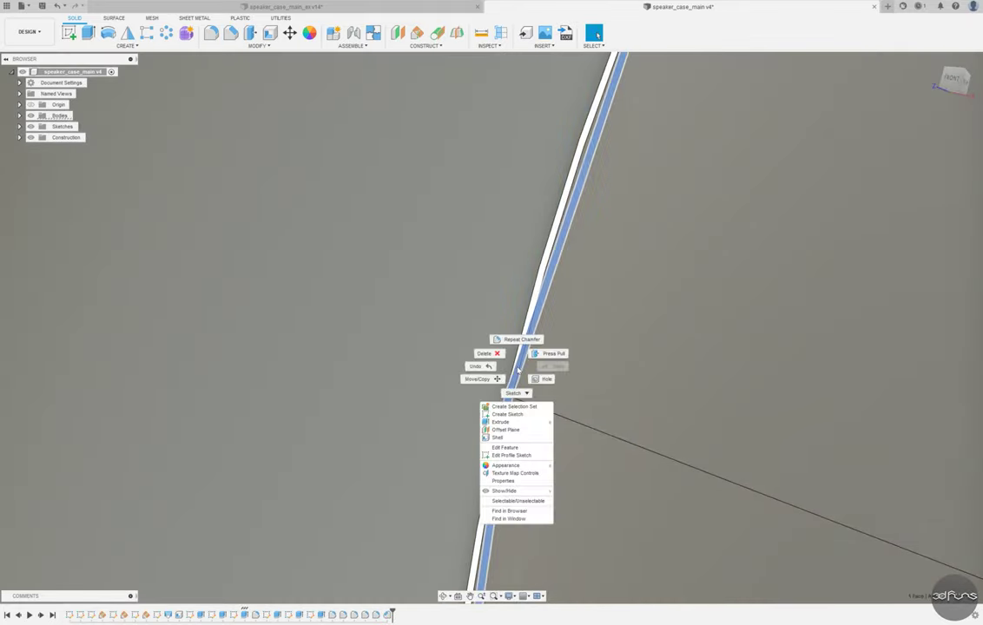
Delete the uneven chamfer, then briefly try and cancel a fillet on the upper opening.
{"action": "left_click", "coordinate": [485, 354]}
{"action": "scroll", "coordinate": [556, 312], "scroll_direction": "down", "scroll_amount": 10}
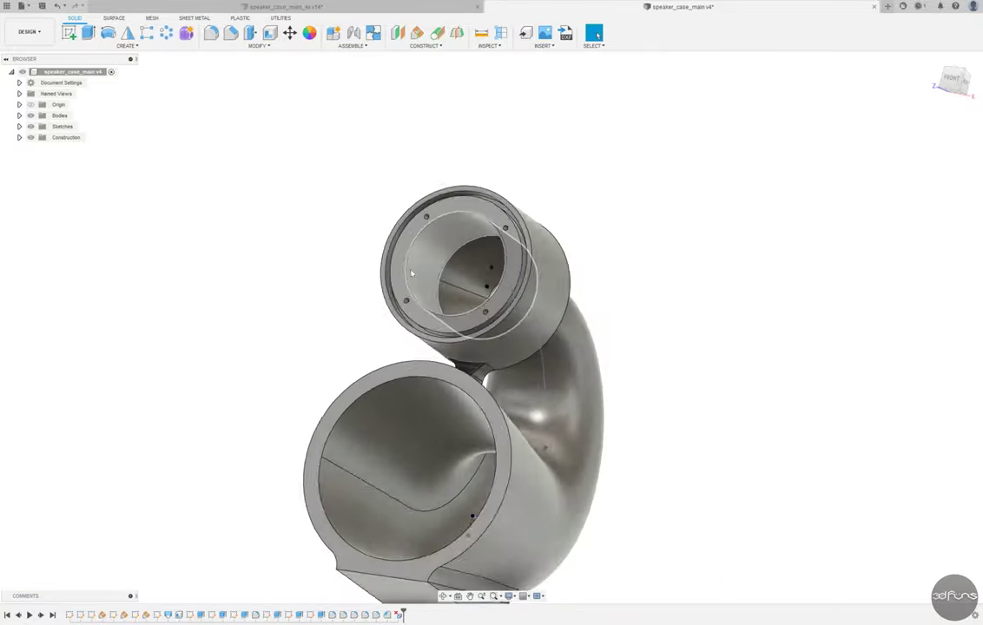
{"action": "mouse_move", "coordinate": [634, 254]}
{"action": "middle_mouse_down", "text": "shift"}
{"action": "mouse_move", "coordinate": [511, 493]}
{"action": "mouse_move", "coordinate": [706, 137]}
{"action": "middle_mouse_up", "text": "shift"}
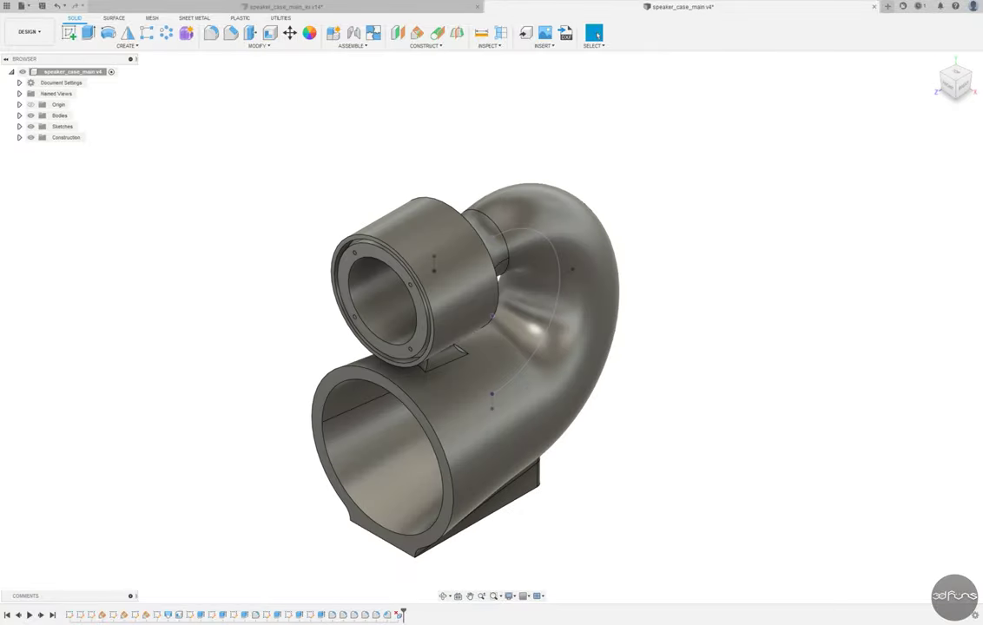
{"action": "left_click", "coordinate": [212, 34]}
{"action": "middle_click_drag", "start_coordinate": [303, 267], "coordinate": [486, 286], "text": "shift"}
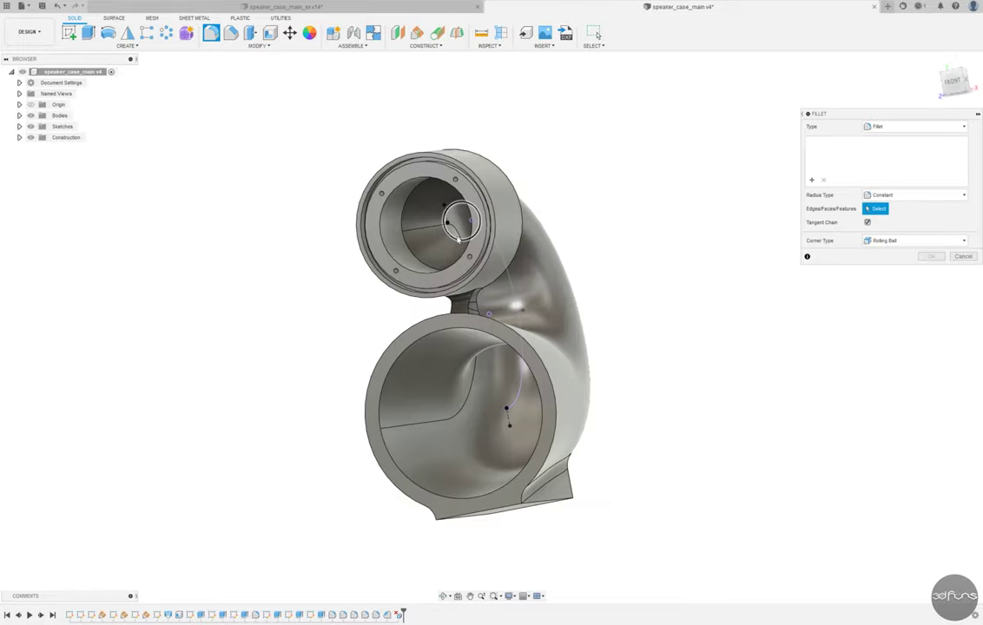
{"action": "left_click", "coordinate": [458, 224]}
{"action": "key", "text": "Escape"}
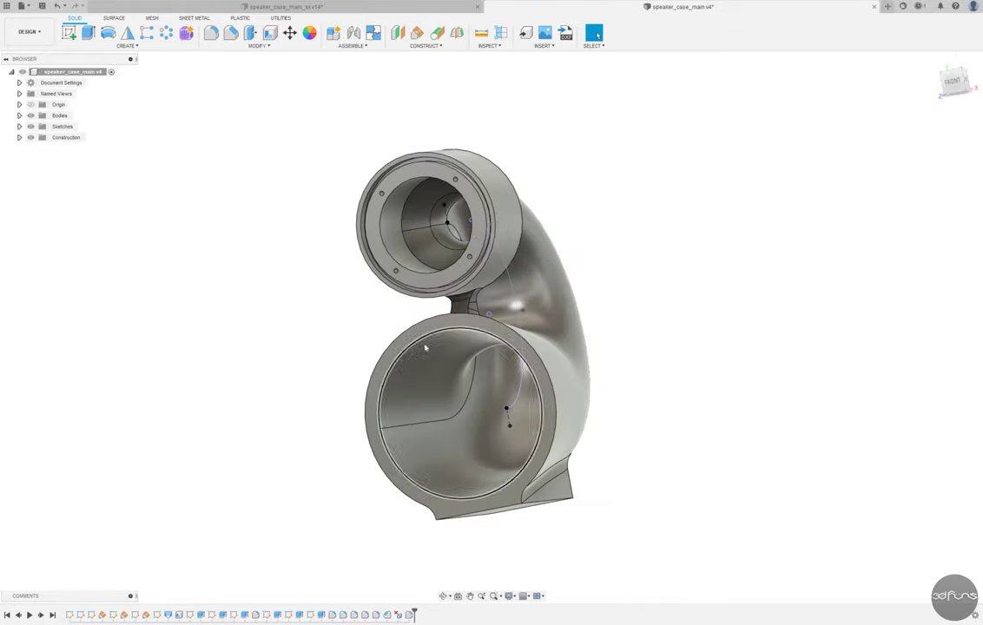
Chamfer the outer rim edge of the upper opening by 2.4 mm.
{"action": "left_click", "coordinate": [230, 33]}
{"action": "scroll", "coordinate": [379, 167], "scroll_direction": "up", "scroll_amount": 5}
{"action": "scroll", "coordinate": [379, 167], "scroll_direction": "up", "scroll_amount": 3}
{"action": "left_click", "coordinate": [340, 165]}
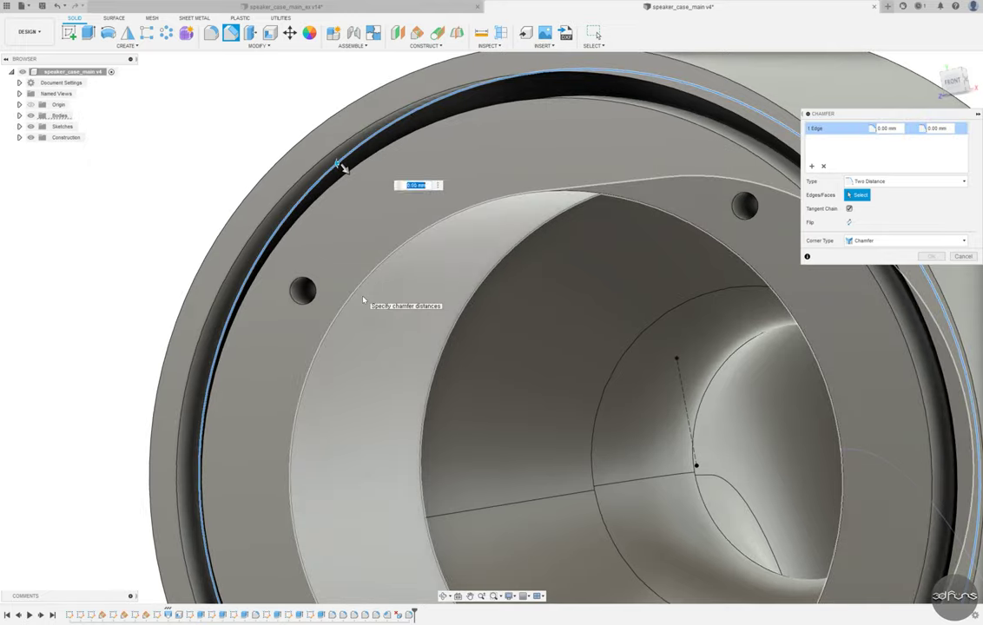
{"action": "key", "text": "Return"}
{"action": "scroll", "coordinate": [363, 300], "scroll_direction": "down", "scroll_amount": 6}
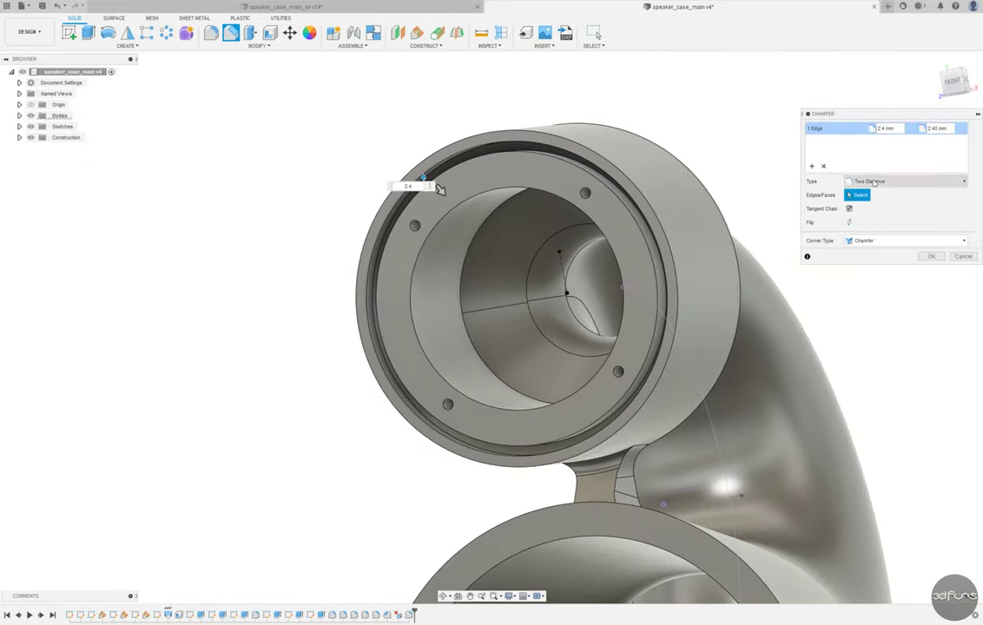
{"action": "left_click", "coordinate": [931, 242]}
{"action": "middle_click_drag", "start_coordinate": [869, 261], "coordinate": [672, 187], "text": "shift"}
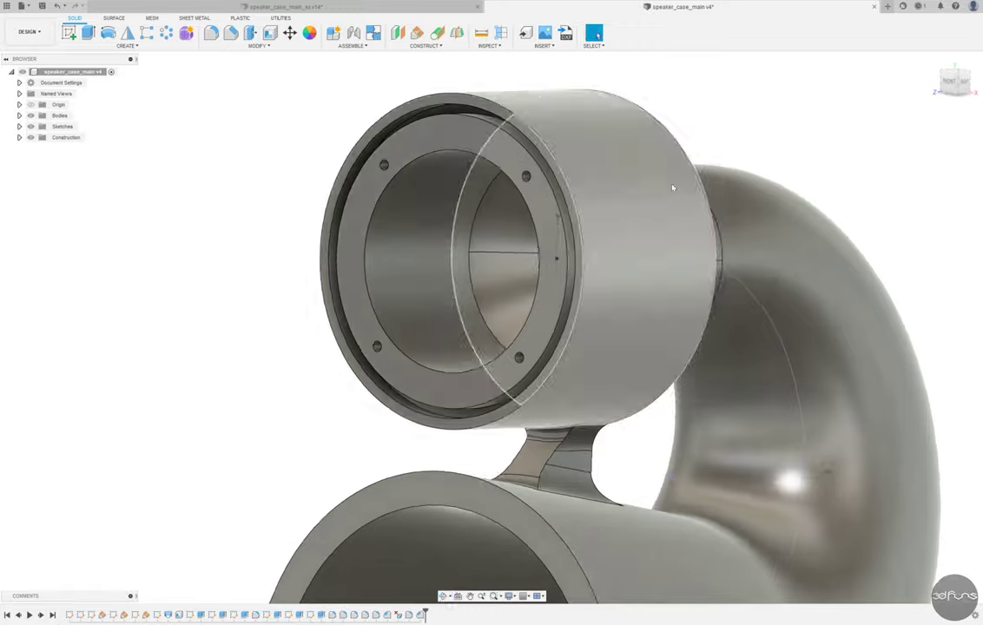
{"action": "scroll", "coordinate": [672, 188], "scroll_direction": "down", "scroll_amount": 5}
{"action": "middle_click_drag", "start_coordinate": [757, 170], "coordinate": [789, 212], "text": "shift"}
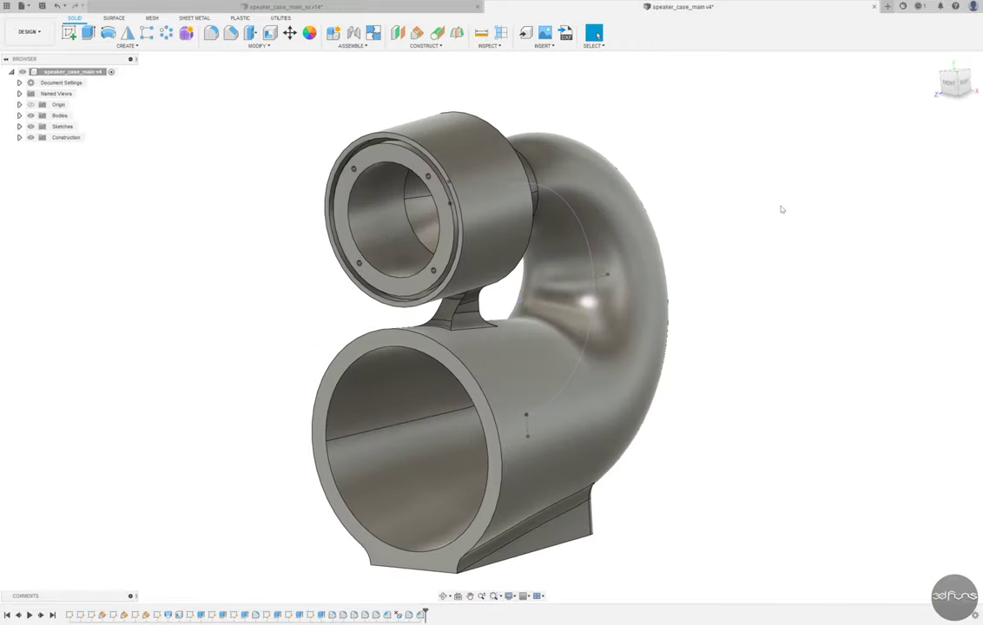
Sketch an angled line on the side plane, rising from below the driver barrel.
{"action": "left_click", "coordinate": [402, 525]}
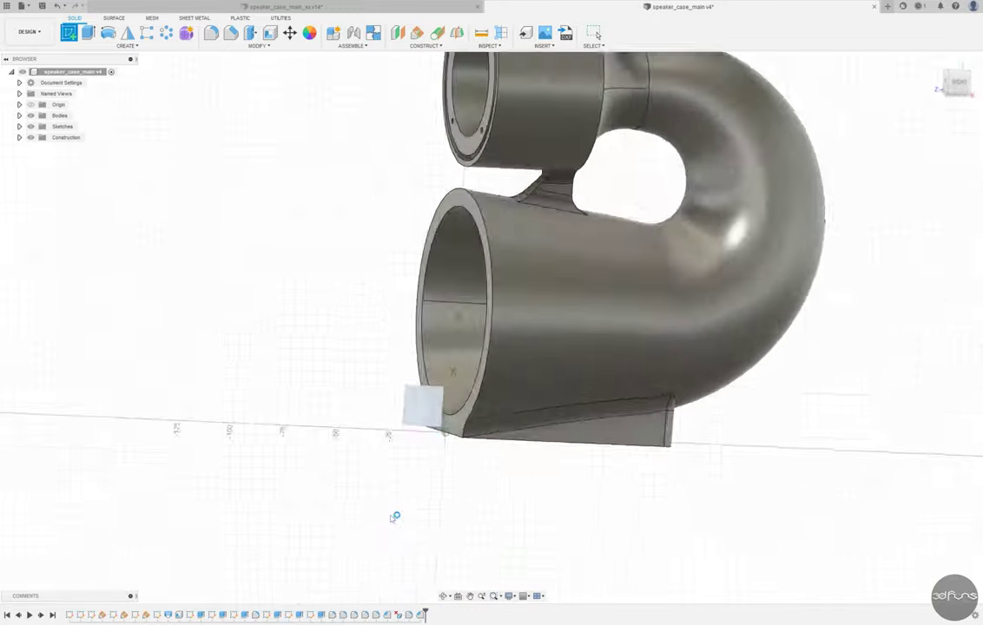
{"action": "key", "text": "l"}
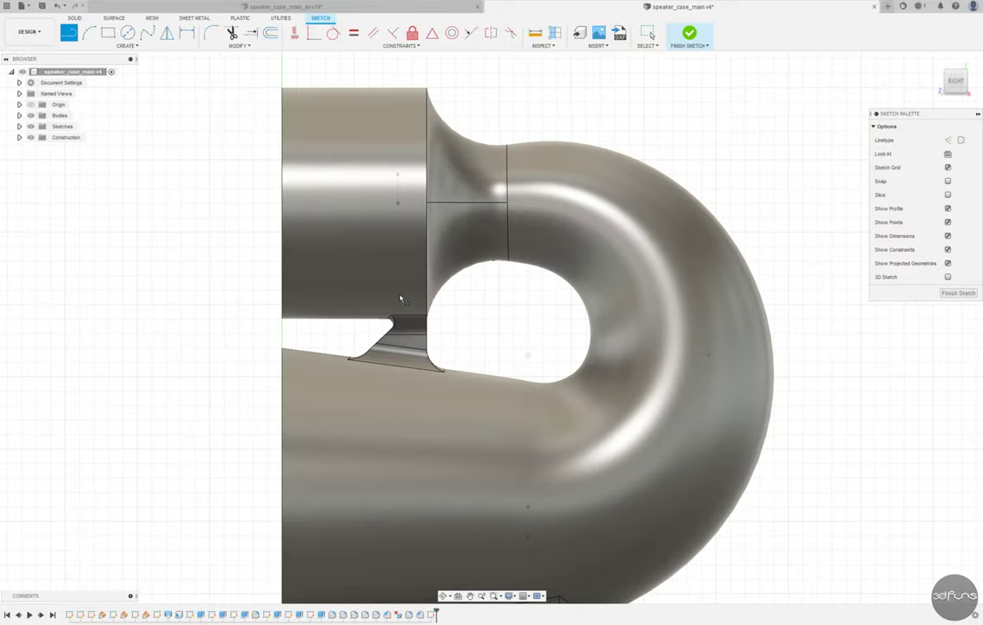
{"action": "left_click", "coordinate": [401, 298]}
{"action": "left_click", "coordinate": [490, 234]}
{"action": "left_click", "coordinate": [648, 33]}
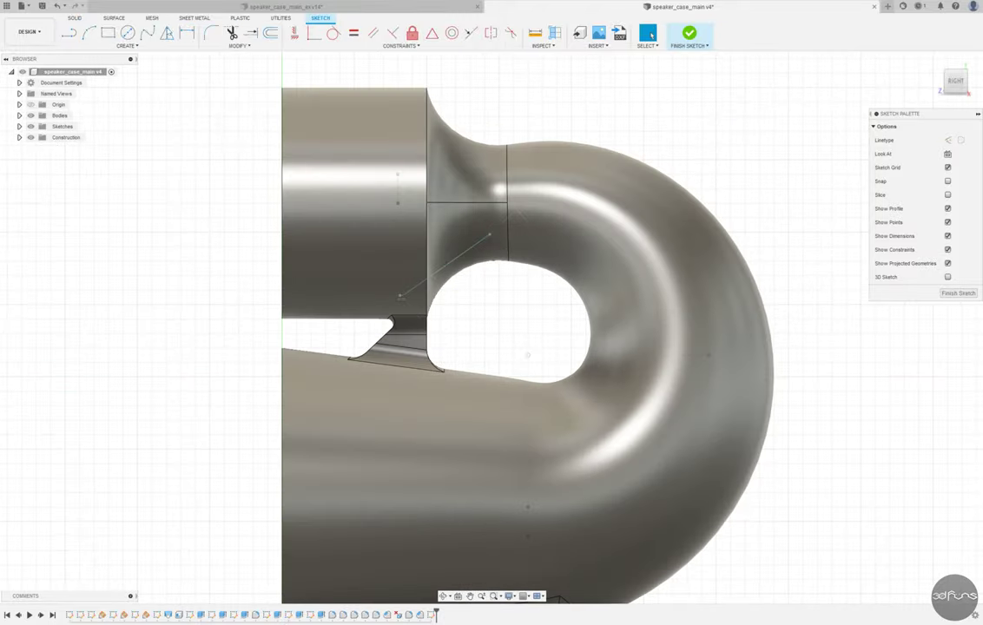
Dimension the line's lower endpoint 132 mm above the sketch origin.
{"action": "key", "text": "d"}
{"action": "scroll", "coordinate": [534, 185], "scroll_direction": "down", "scroll_amount": 3}
{"action": "left_click", "coordinate": [357, 515]}
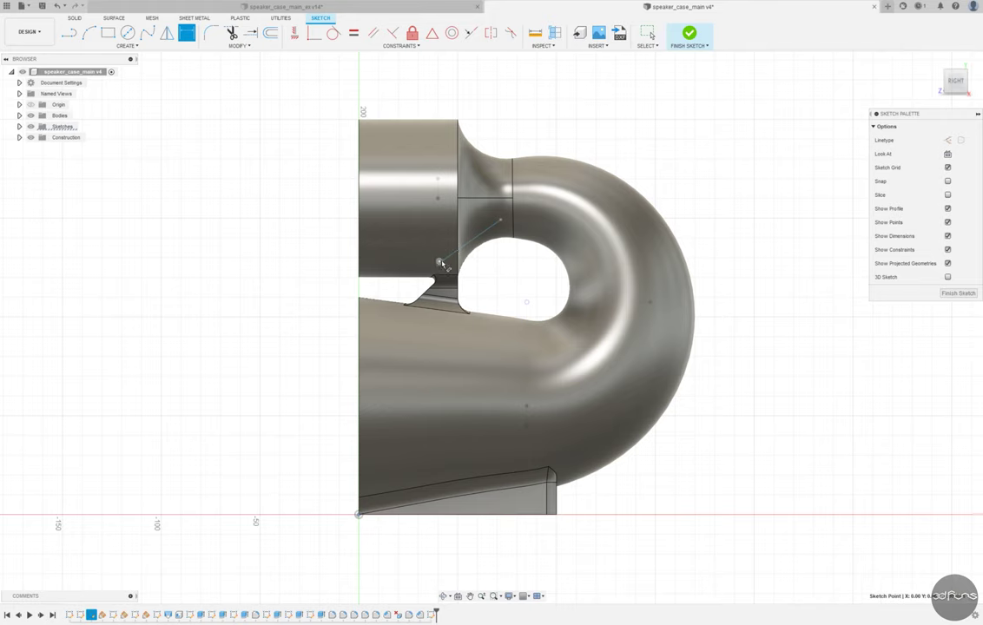
{"action": "left_click", "coordinate": [440, 262]}
{"action": "left_click", "coordinate": [497, 370]}
{"action": "key", "text": "Return"}
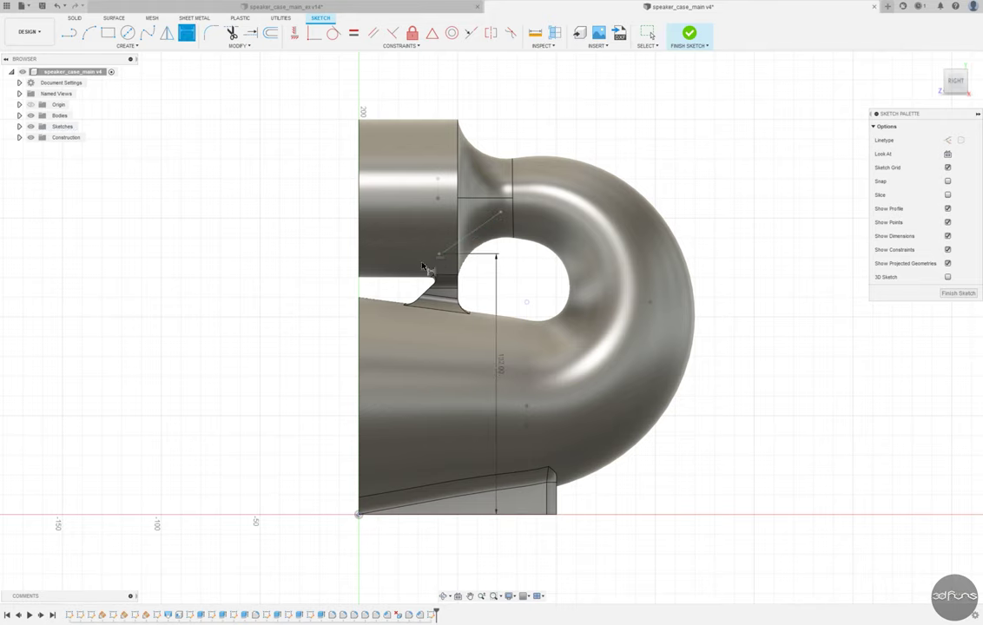
{"action": "scroll", "coordinate": [442, 256], "scroll_direction": "up", "scroll_amount": 3}
{"action": "scroll", "coordinate": [445, 262], "scroll_direction": "up", "scroll_amount": 2}
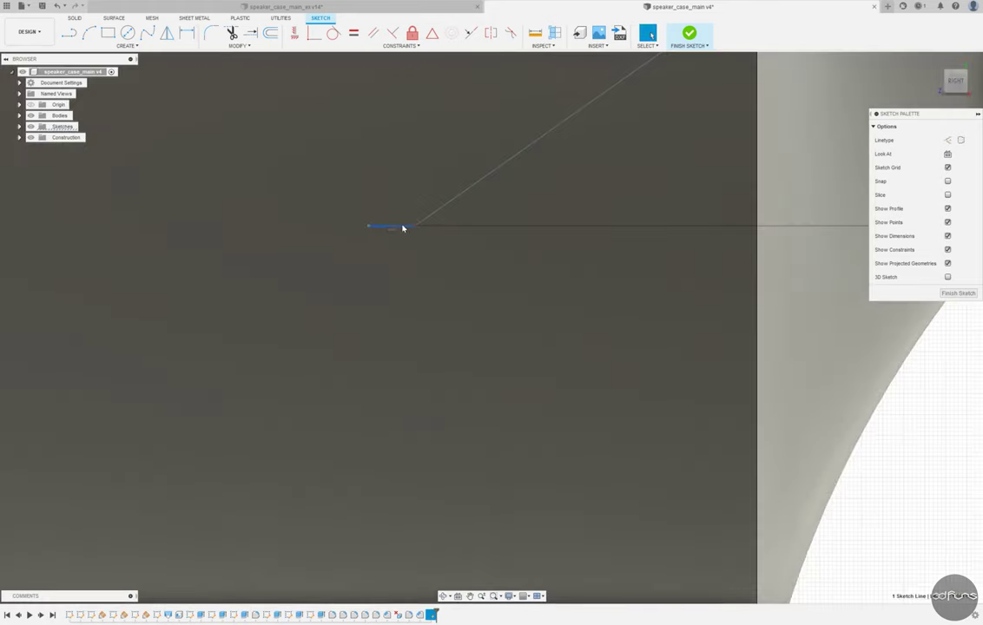
{"action": "scroll", "coordinate": [403, 227], "scroll_direction": "down", "scroll_amount": 1}
{"action": "left_click", "coordinate": [187, 33]}
{"action": "scroll", "coordinate": [402, 243], "scroll_direction": "down", "scroll_amount": 3}
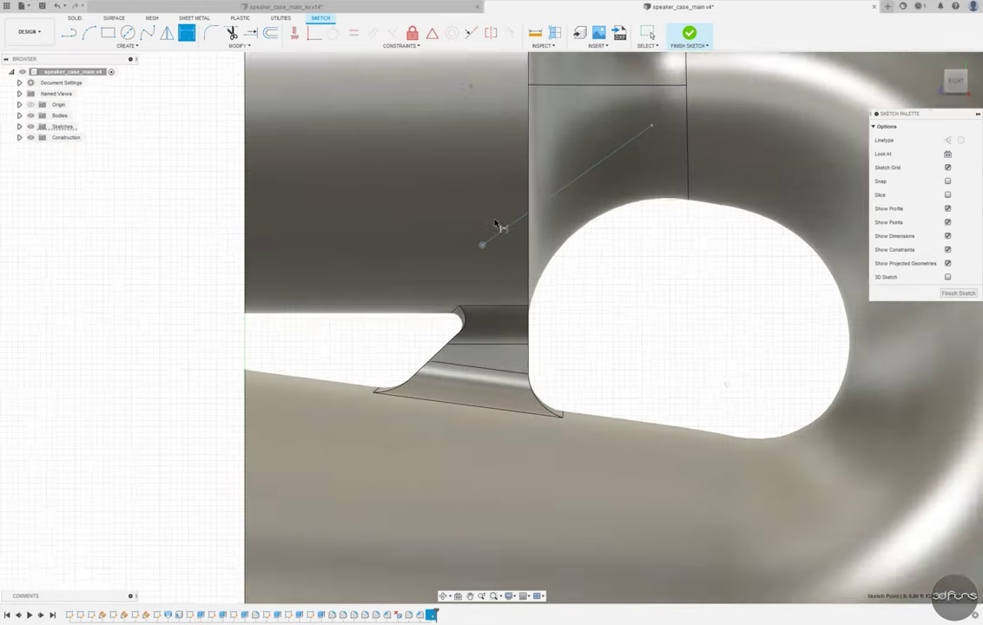
{"action": "scroll", "coordinate": [500, 221], "scroll_direction": "down", "scroll_amount": 3}
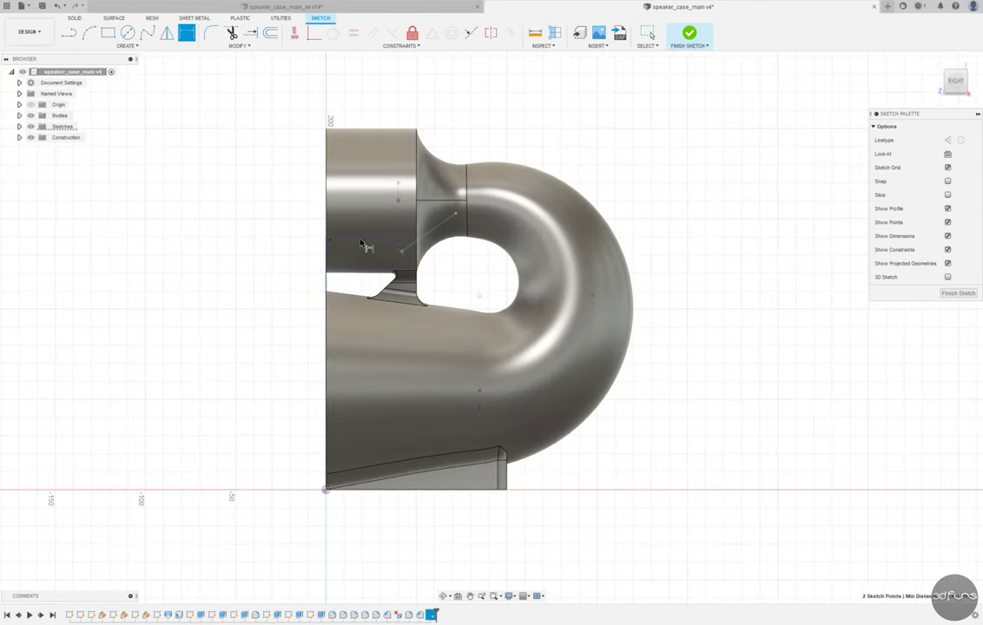
Edit the 37.50 mm horizontal offset and re-dimension the 132 mm height.
{"action": "double_click", "coordinate": [361, 244]}
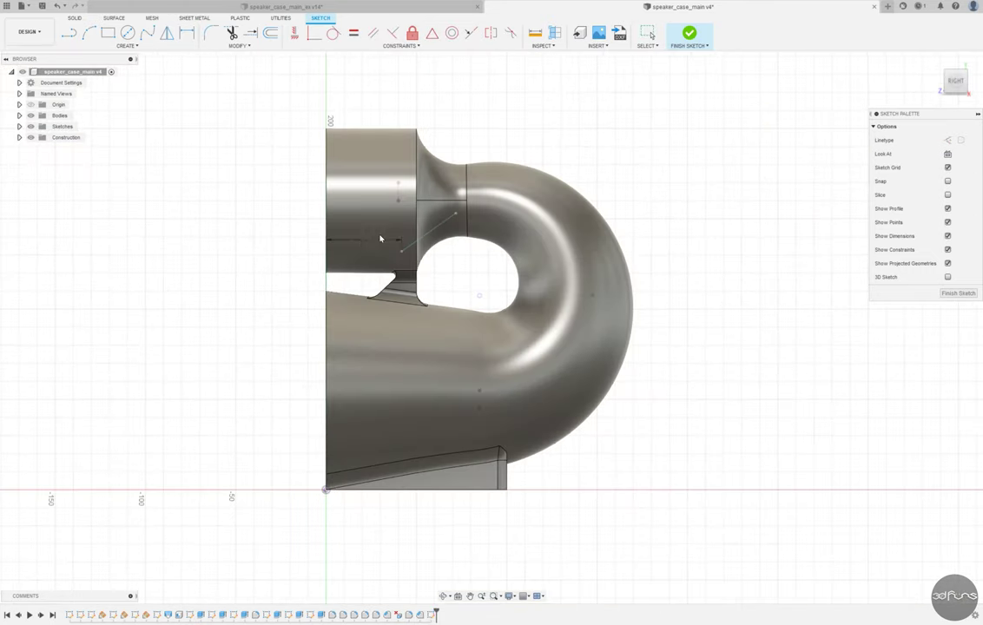
{"action": "left_click", "coordinate": [393, 257]}
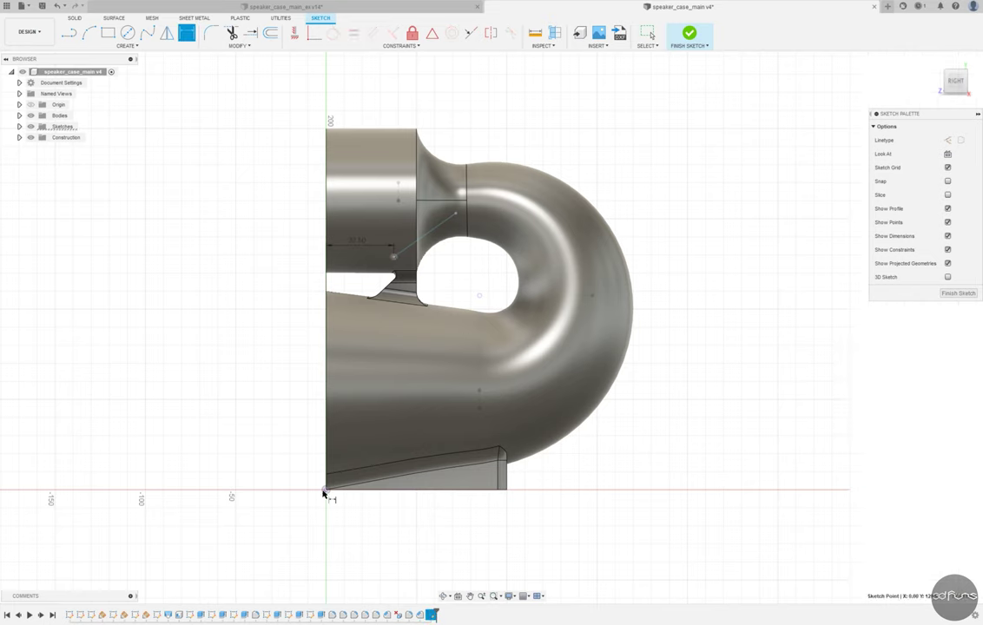
{"action": "left_click", "coordinate": [326, 490]}
{"action": "left_click", "coordinate": [290, 393]}
{"action": "type", "text": "132"}
{"action": "key", "text": "Return"}
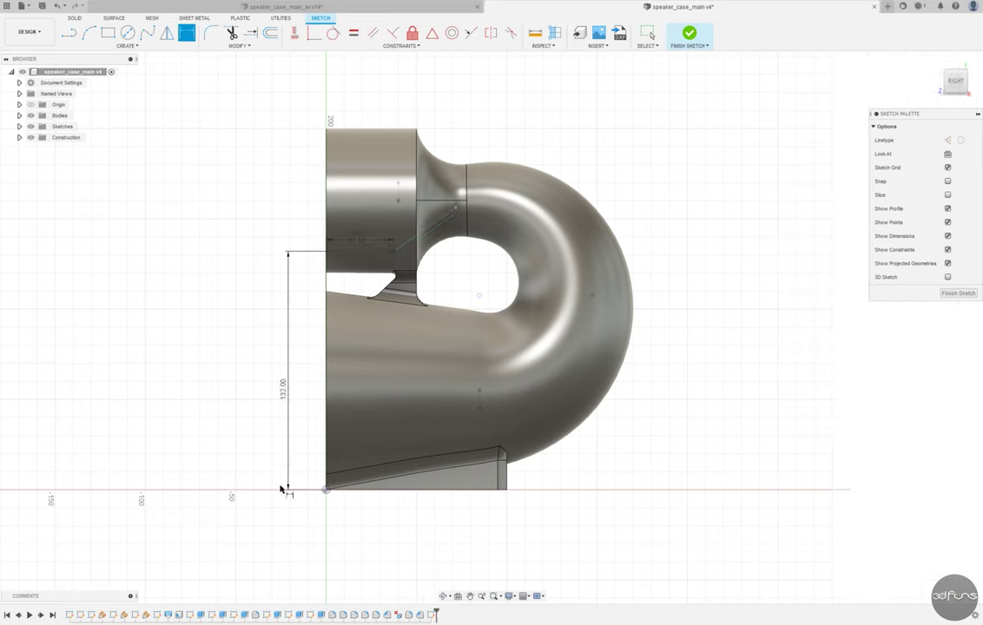
Add the 30 mm width and the line's angle, and move the 37.50 dimension above.
{"action": "left_click", "coordinate": [468, 210]}
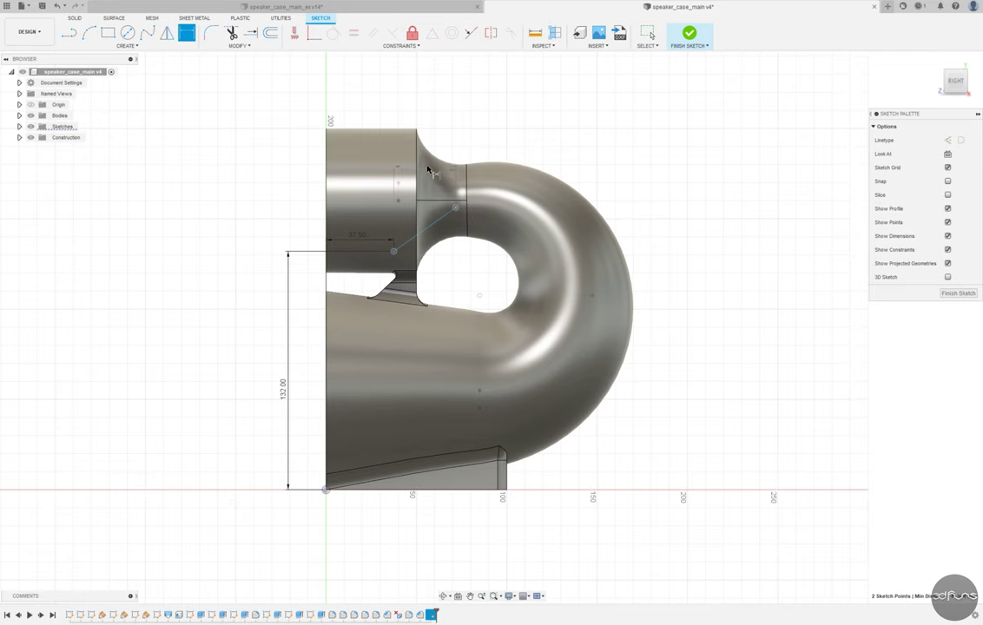
{"action": "left_click", "coordinate": [432, 170]}
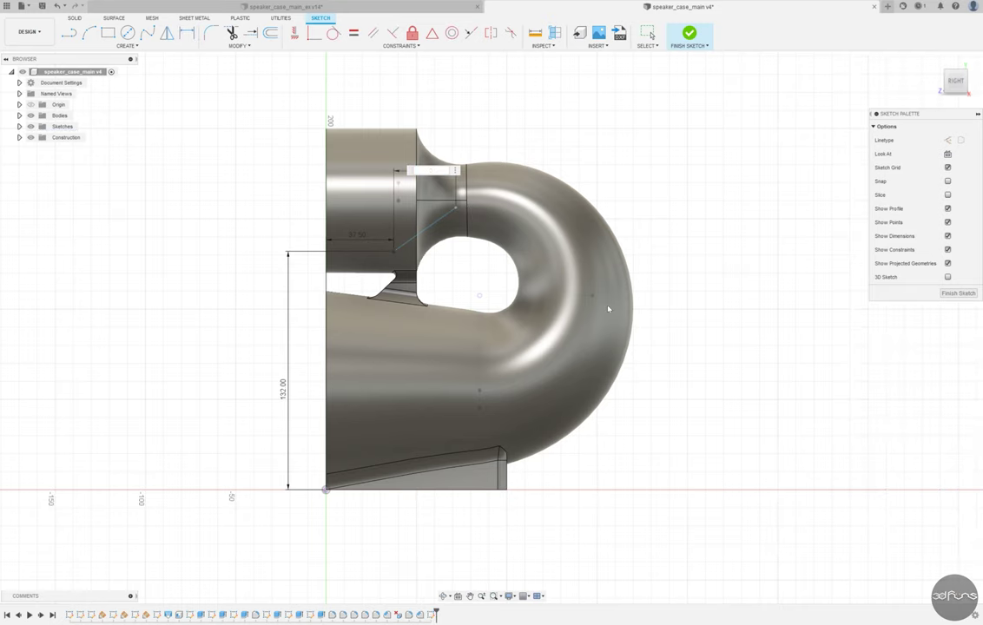
{"action": "type", "text": "30"}
{"action": "key", "text": "Return"}
{"action": "scroll", "coordinate": [415, 253], "scroll_direction": "up", "scroll_amount": 2}
{"action": "scroll", "coordinate": [409, 243], "scroll_direction": "down", "scroll_amount": 2}
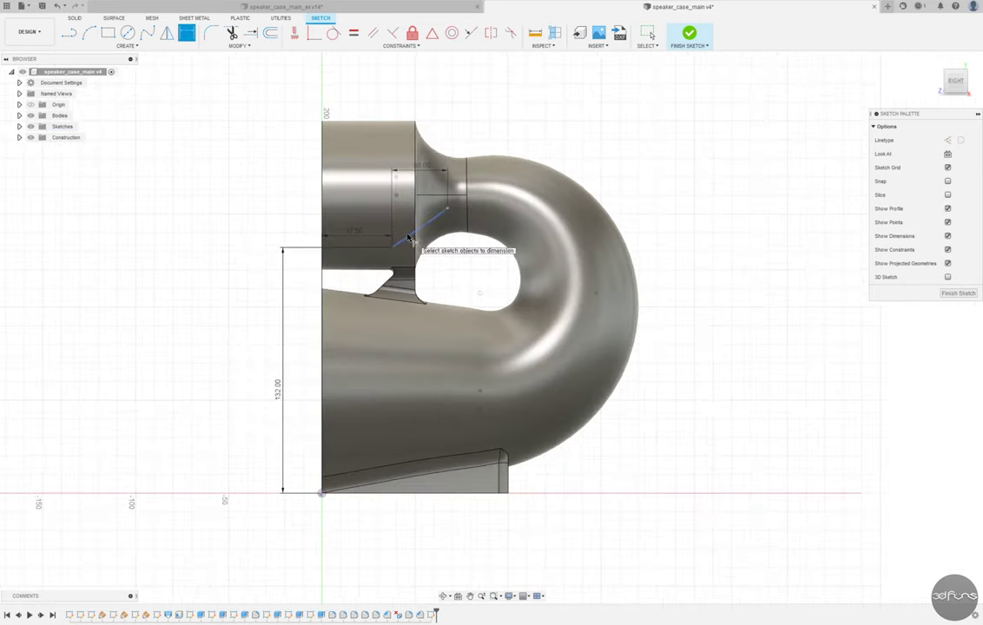
{"action": "key", "text": "Escape"}
{"action": "left_click", "coordinate": [412, 231]}
{"action": "left_click", "coordinate": [415, 209]}
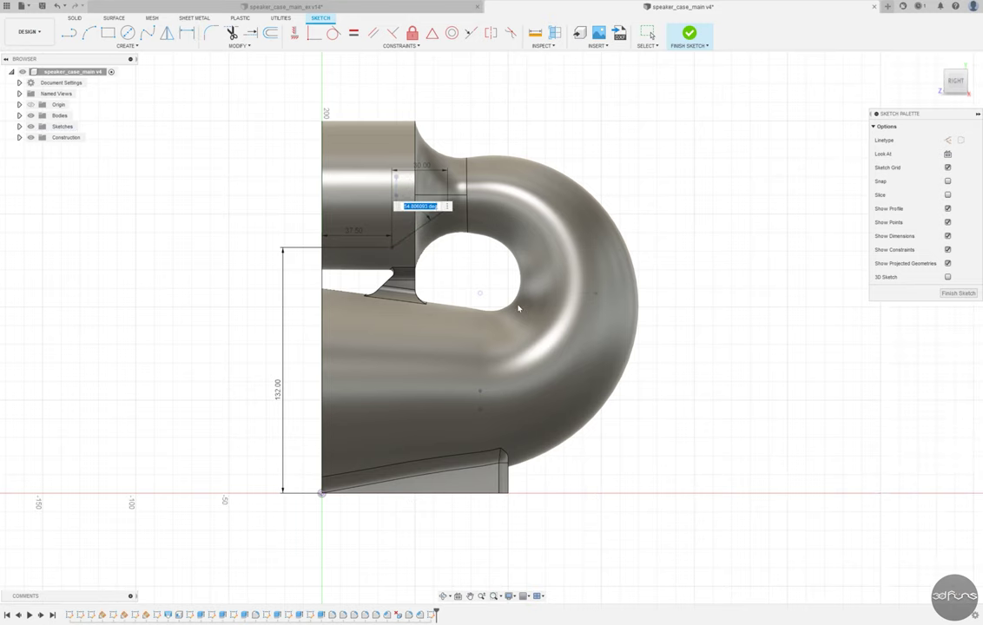
{"action": "key", "text": "Return"}
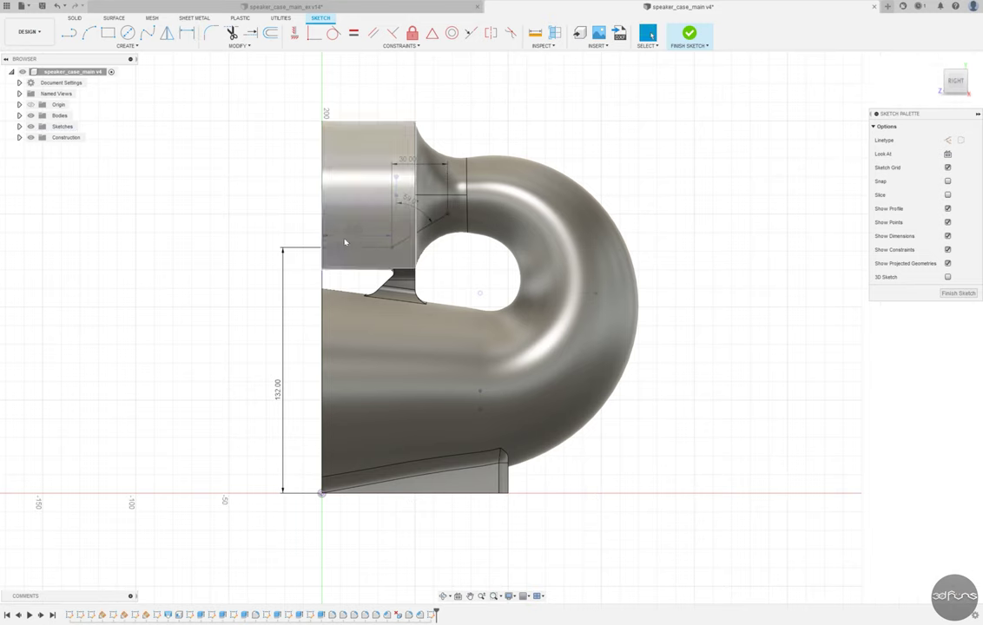
{"action": "left_click_drag", "start_coordinate": [351, 231], "coordinate": [360, 172]}
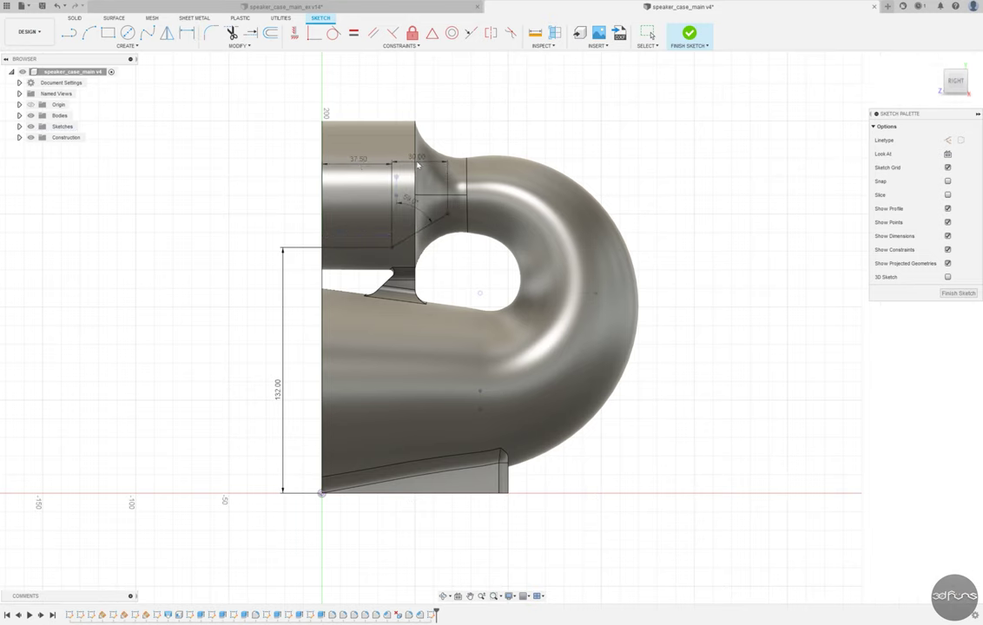
{"action": "scroll", "coordinate": [451, 259], "scroll_direction": "up", "scroll_amount": 2}
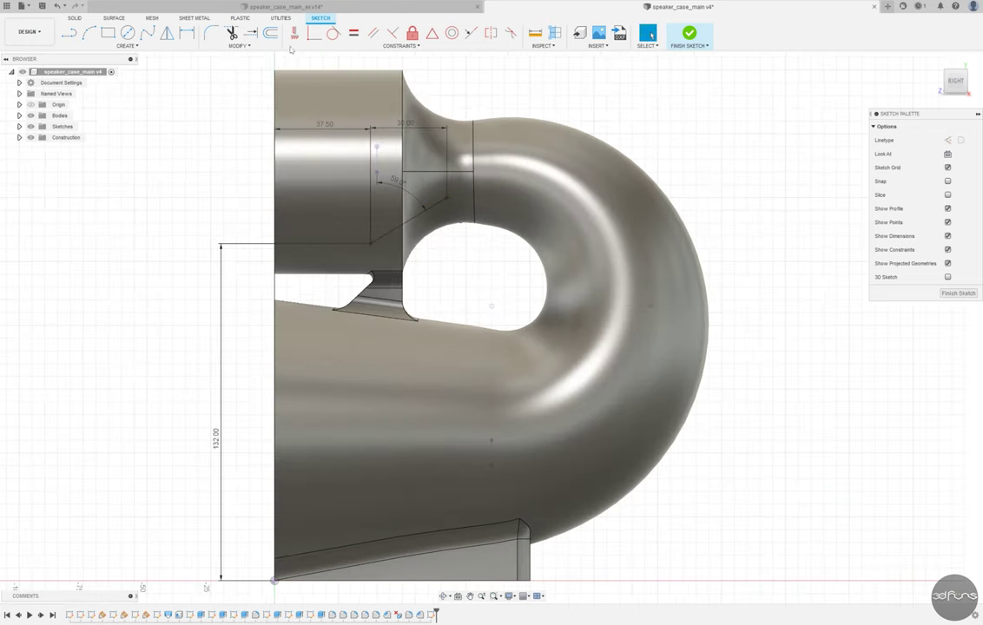
Create two parallel offset copies of the diagonal line, 2 mm and 5 mm away.
{"action": "key", "text": "o"}
{"action": "left_click", "coordinate": [418, 217]}
{"action": "key", "text": "Return"}
{"action": "left_click", "coordinate": [271, 33]}
{"action": "scroll", "coordinate": [375, 221], "scroll_direction": "up", "scroll_amount": 2}
{"action": "left_click", "coordinate": [443, 219]}
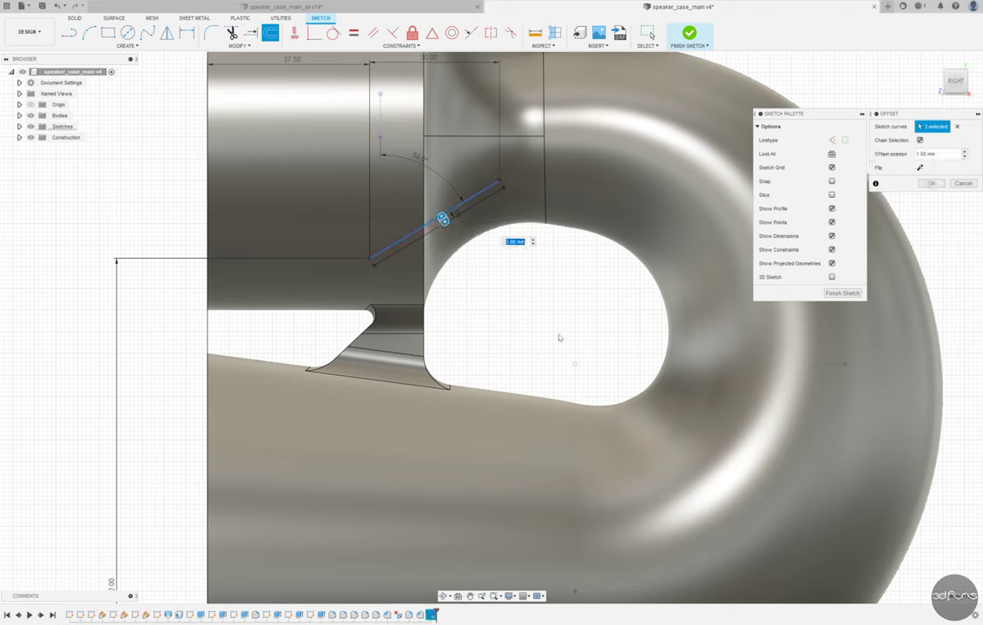
{"action": "key", "text": "Return"}
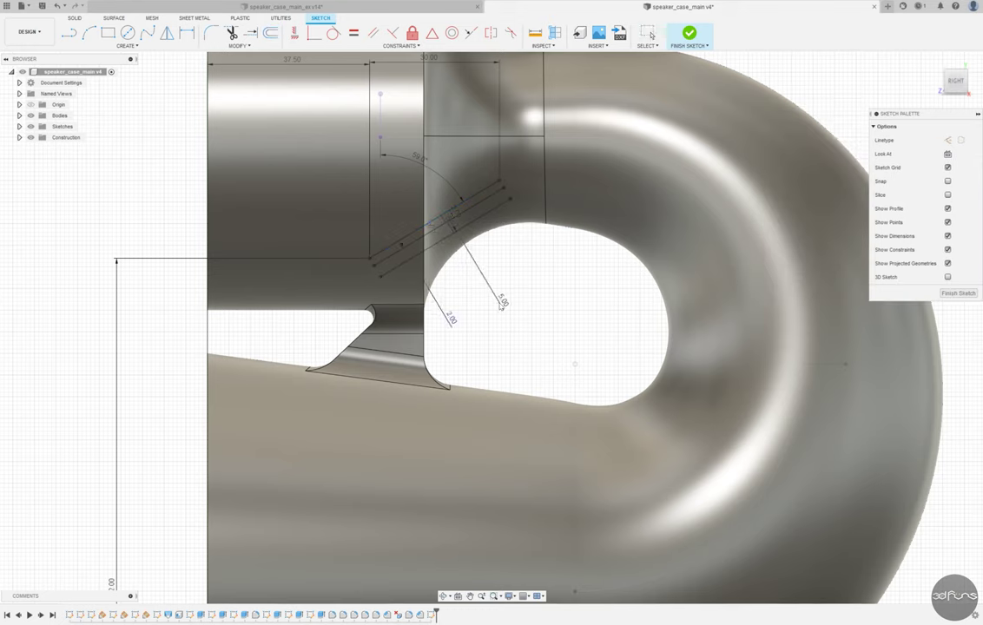
Select both parallel diagonal lines and finish the sketch.
{"action": "left_click", "coordinate": [474, 210]}
{"action": "left_click", "coordinate": [483, 219], "text": "shift"}
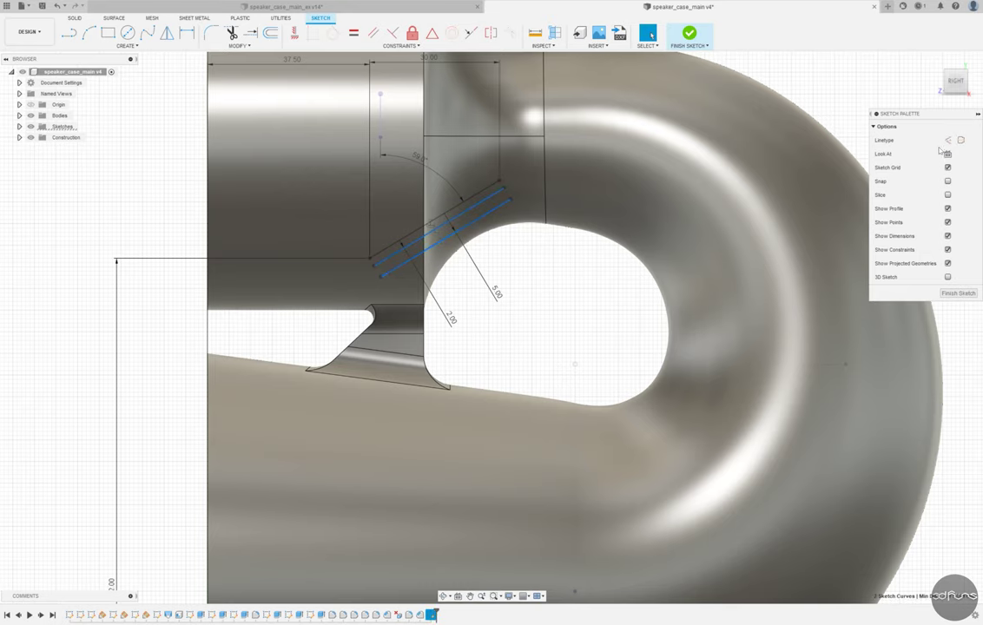
{"action": "scroll", "coordinate": [432, 334], "scroll_direction": "down", "scroll_amount": 5}
{"action": "left_click", "coordinate": [689, 34]}
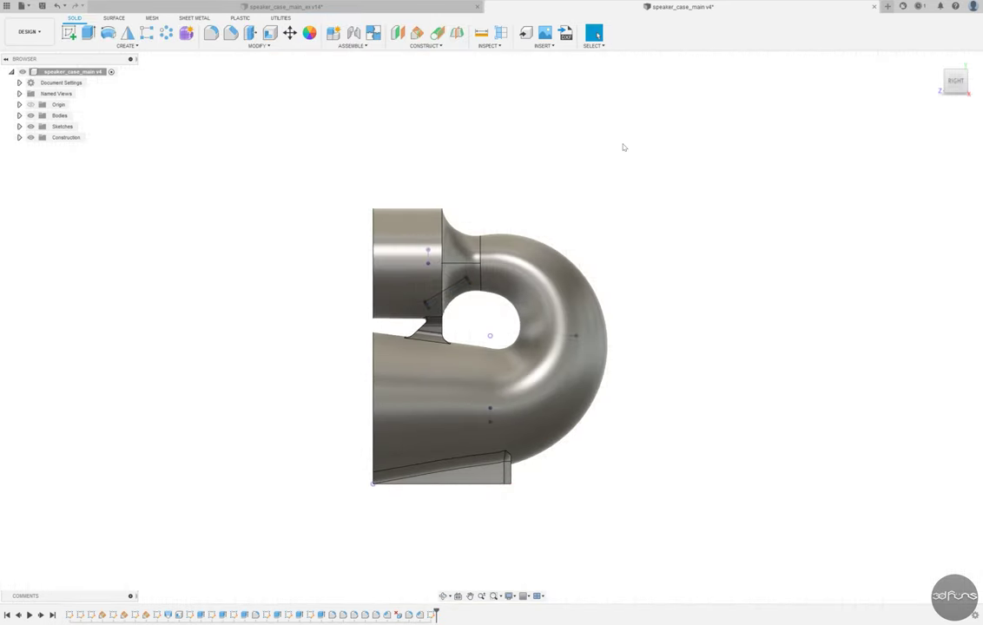
Return to the home view and save the design as a new version.
{"action": "left_click", "coordinate": [936, 61]}
{"action": "key", "text": "ctrl+s"}
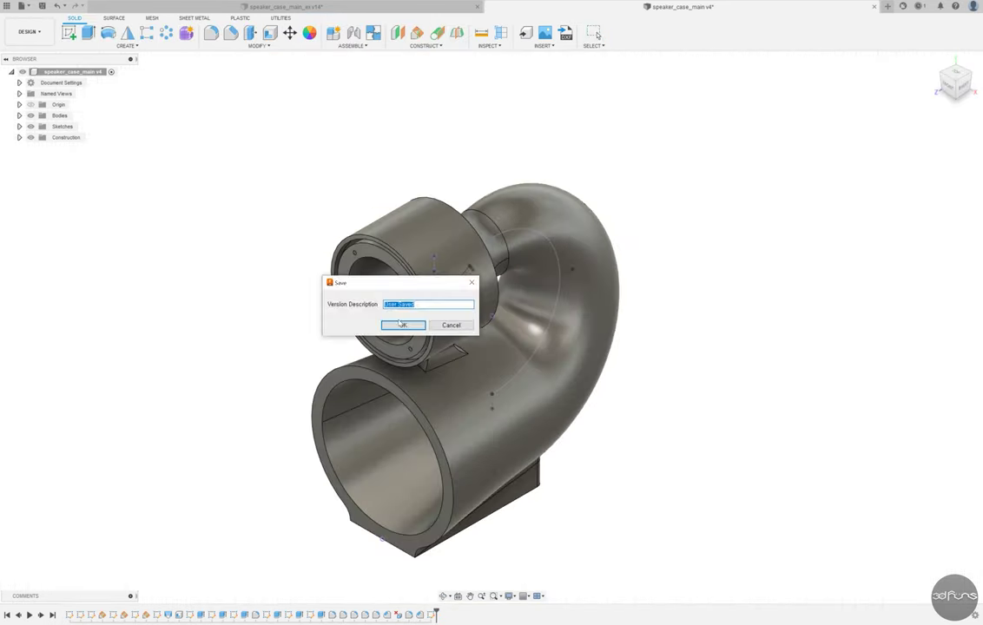
{"action": "left_click", "coordinate": [401, 326]}
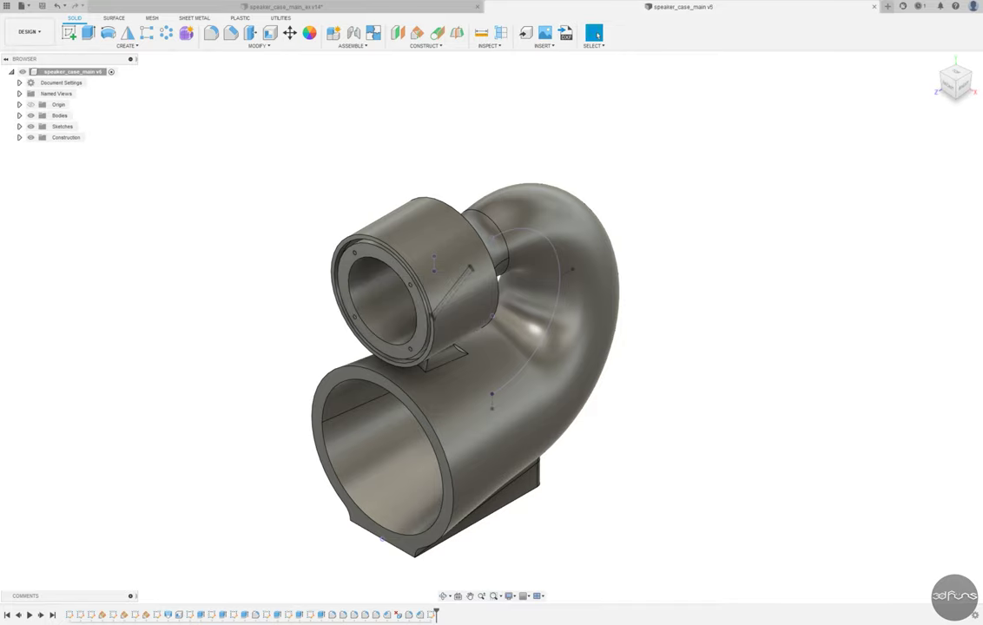
Create a Plane at Angle along the diagonal sketch line and start a sketch on it.
{"action": "left_click", "coordinate": [418, 33]}
{"action": "scroll", "coordinate": [528, 310], "scroll_direction": "up", "scroll_amount": 5}
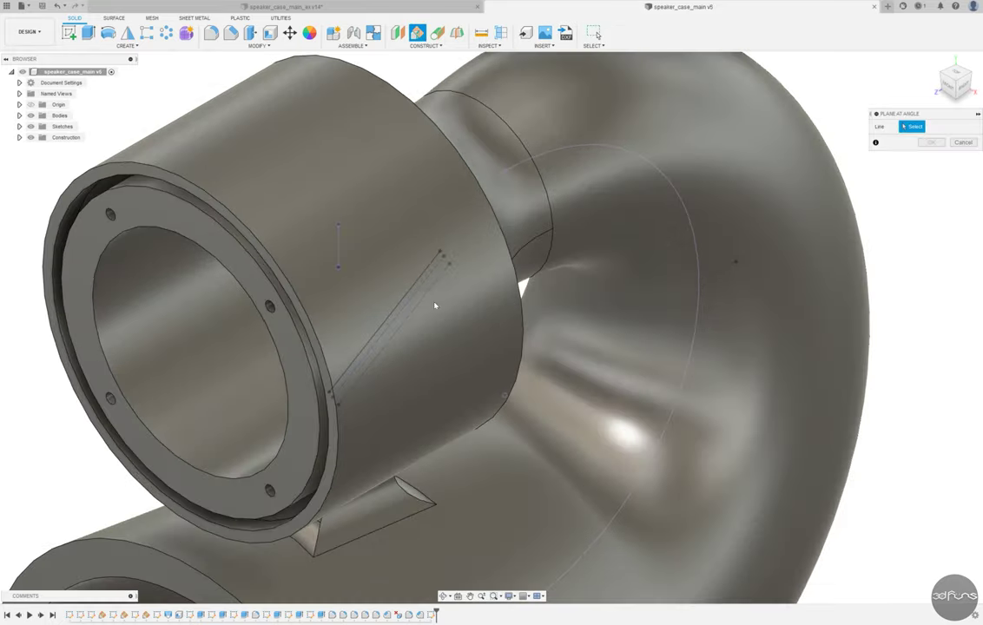
{"action": "left_click", "coordinate": [421, 285]}
{"action": "scroll", "coordinate": [611, 314], "scroll_direction": "down", "scroll_amount": 2}
{"action": "scroll", "coordinate": [610, 314], "scroll_direction": "down", "scroll_amount": 3}
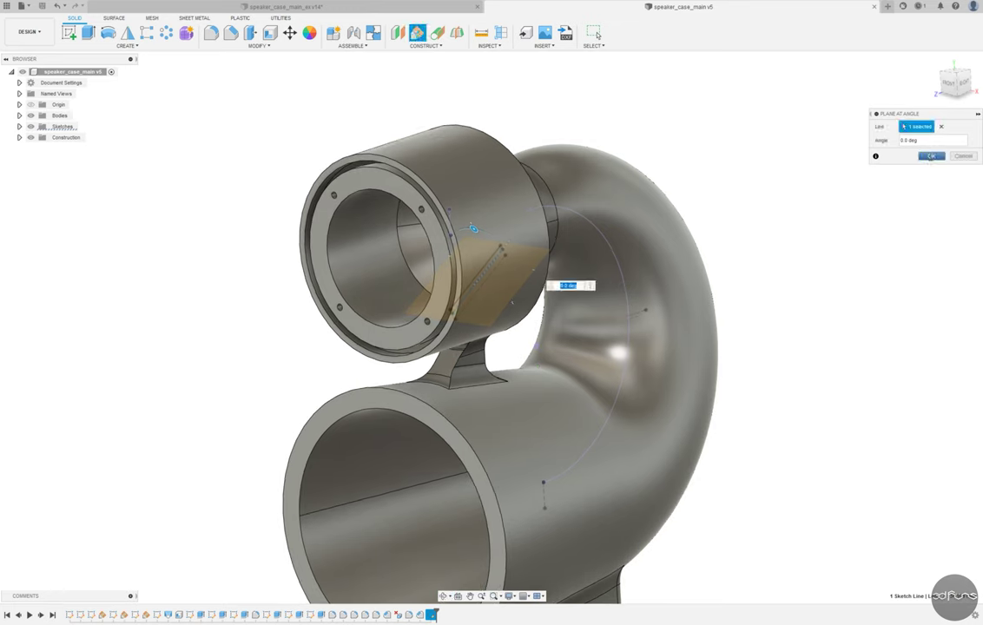
{"action": "key", "text": "Return"}
{"action": "key", "text": "c"}
{"action": "left_click", "coordinate": [512, 282]}
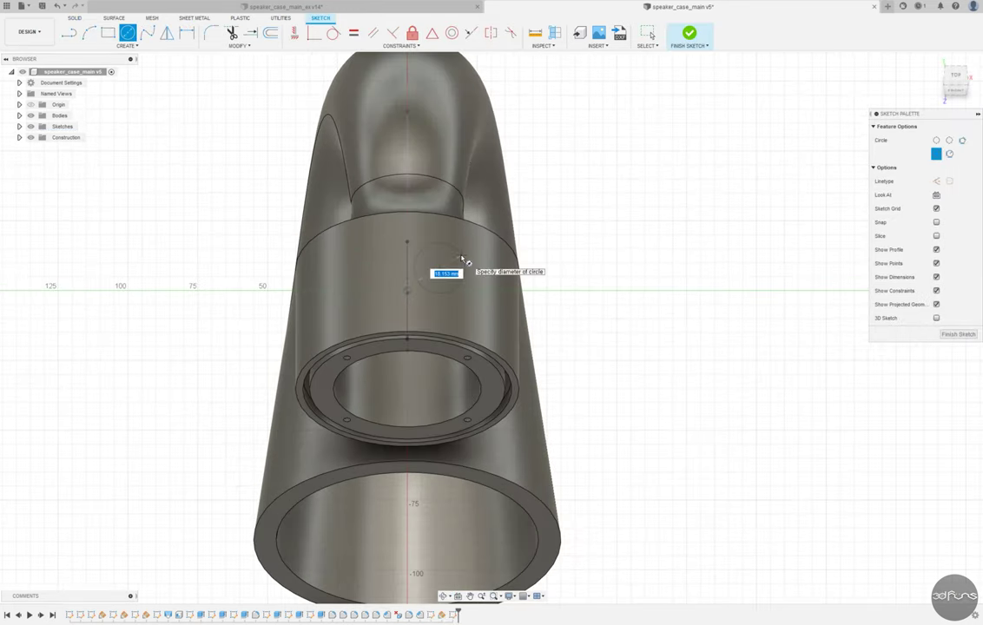
Place the circles 117.50 mm from the origin and 9.00 mm off the centre line.
{"action": "scroll", "coordinate": [462, 259], "scroll_direction": "up", "scroll_amount": 4}
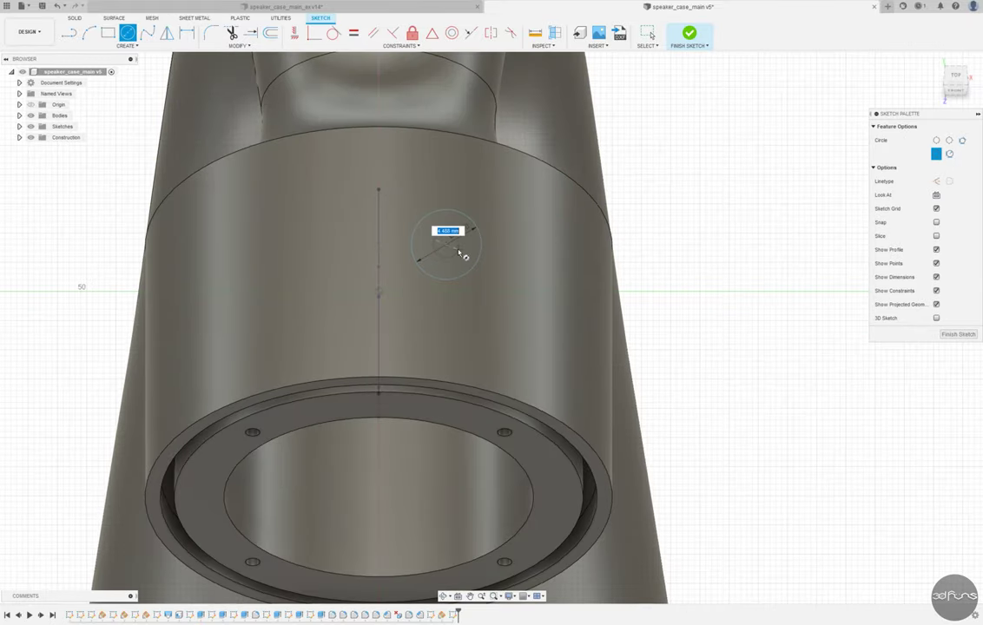
{"action": "key", "text": "Return"}
{"action": "key", "text": "Escape"}
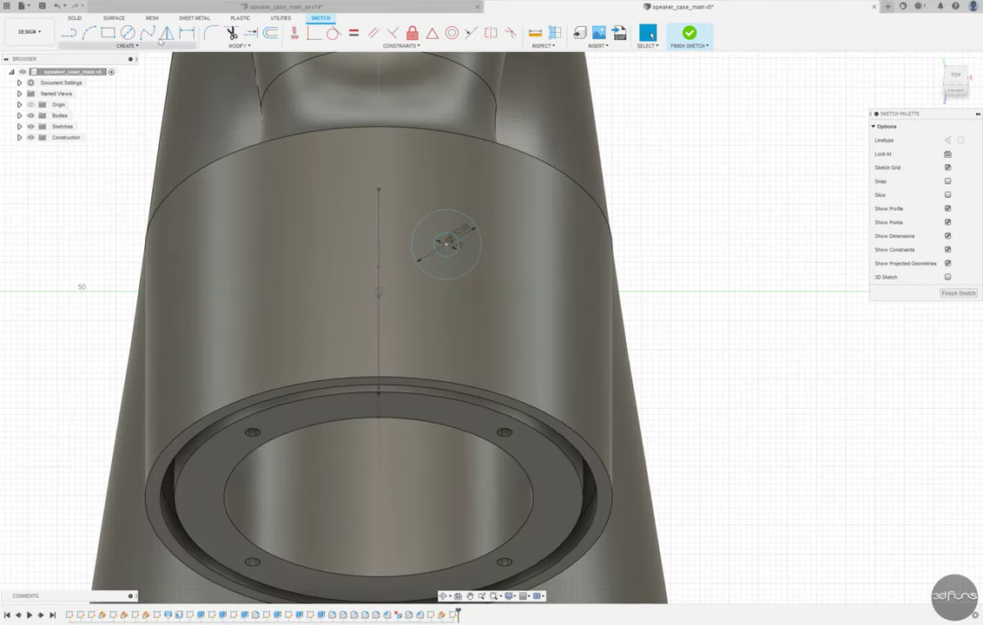
{"action": "scroll", "coordinate": [557, 191], "scroll_direction": "down", "scroll_amount": 5}
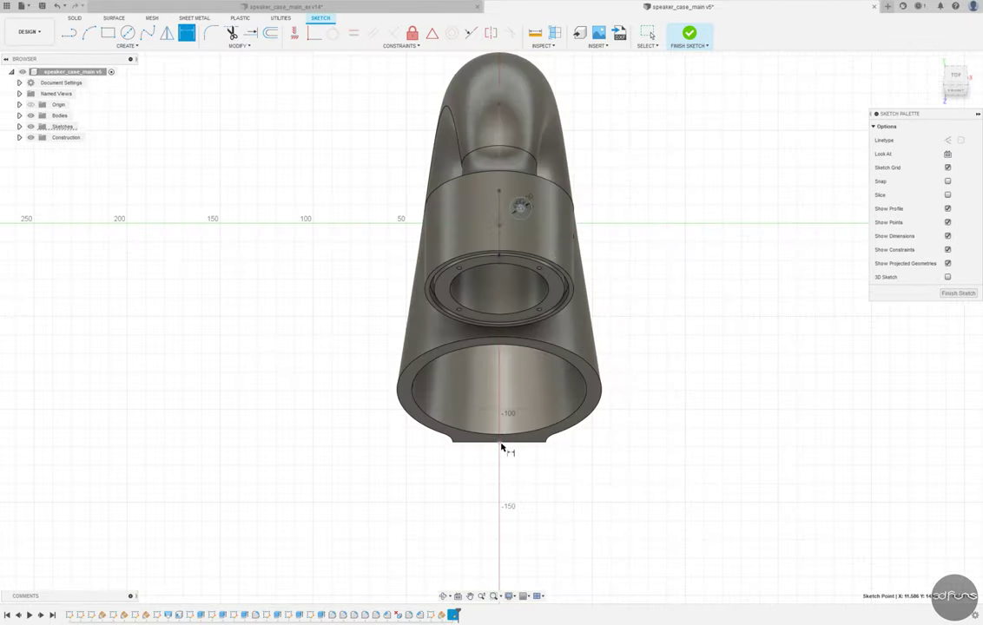
{"action": "scroll", "coordinate": [632, 505], "scroll_direction": "up", "scroll_amount": 2}
{"action": "left_click", "coordinate": [433, 409]}
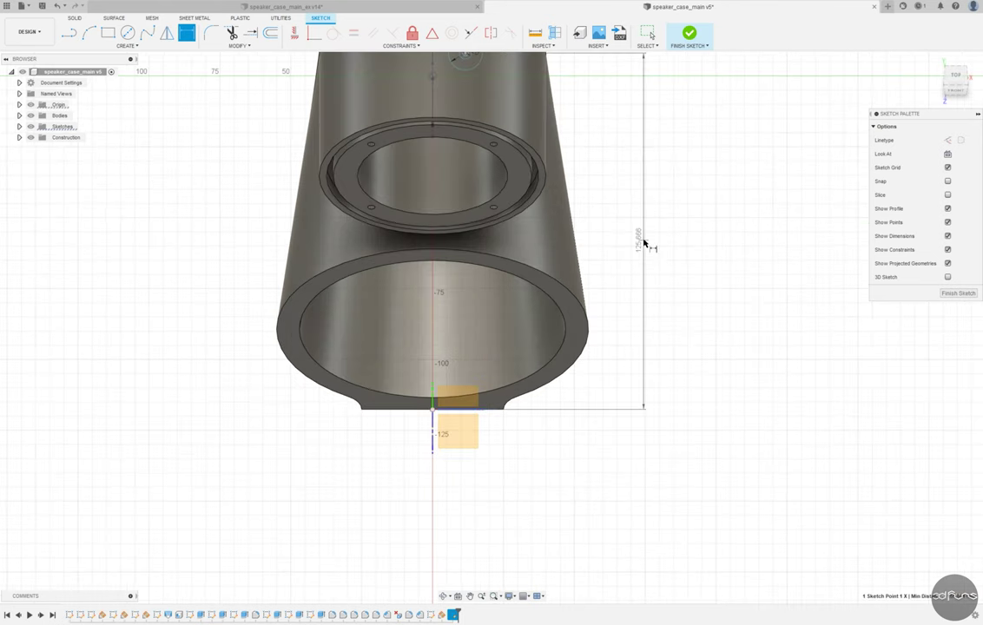
{"action": "type", "text": "117.5"}
{"action": "key", "text": "Return"}
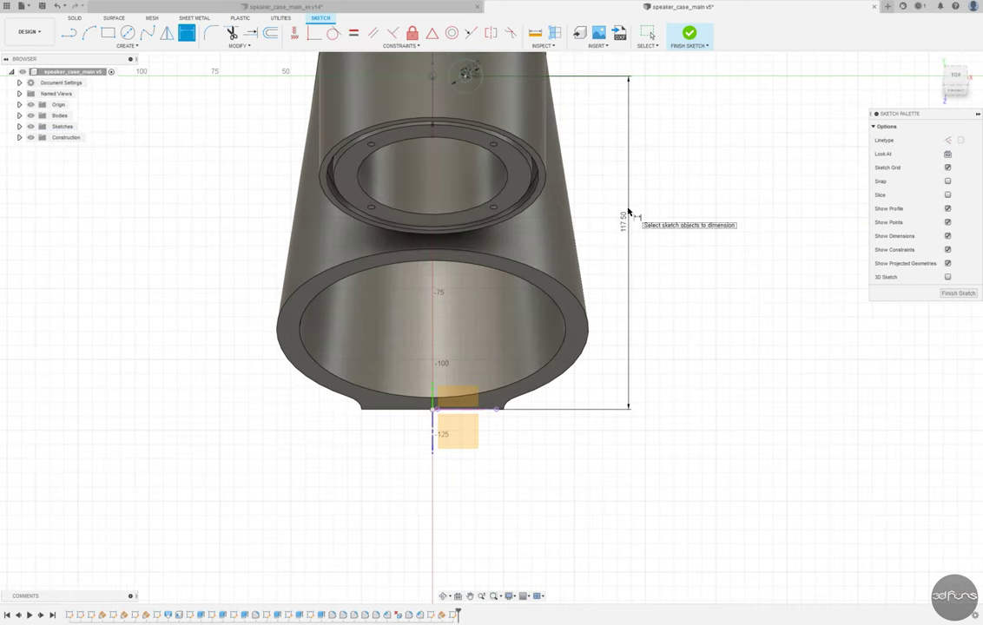
{"action": "scroll", "coordinate": [434, 419], "scroll_direction": "down", "scroll_amount": 2}
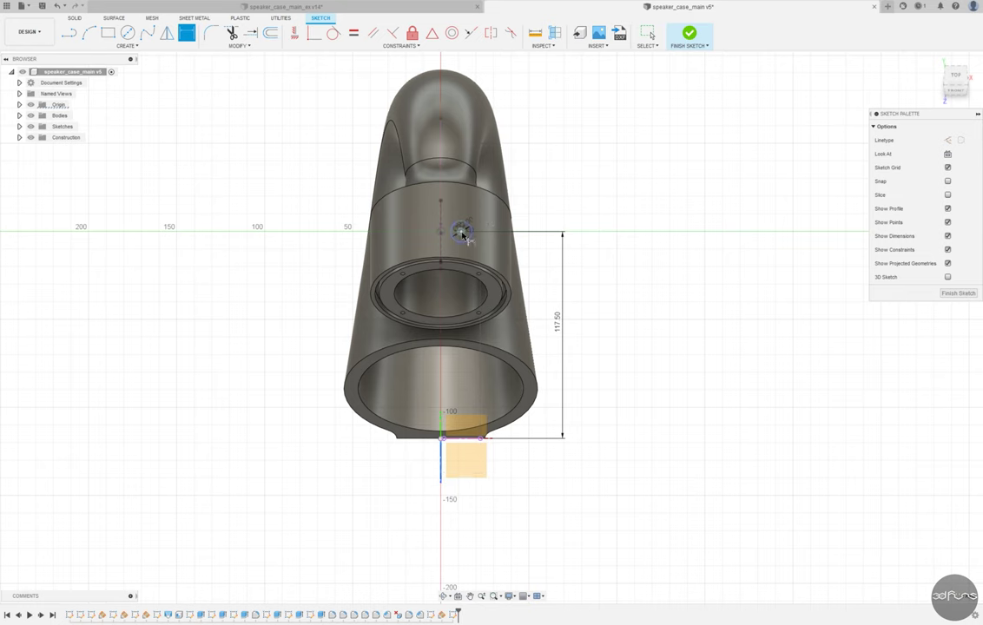
{"action": "left_click", "coordinate": [463, 233]}
{"action": "left_click", "coordinate": [467, 191]}
{"action": "key", "text": "Return"}
{"action": "scroll", "coordinate": [521, 213], "scroll_direction": "up", "scroll_amount": 2}
{"action": "key", "text": "Escape"}
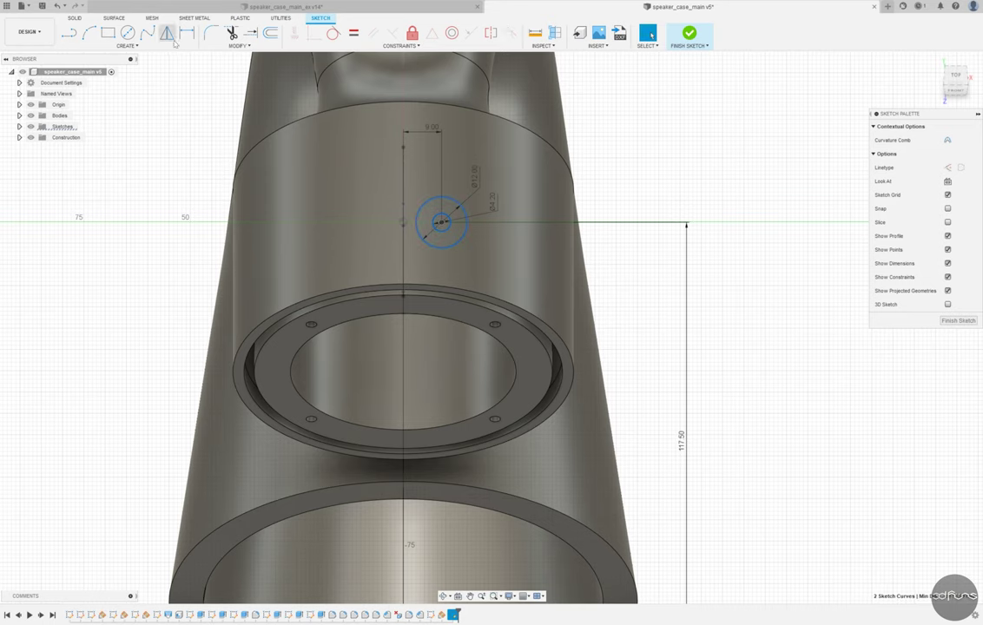
Mirror the circles across the vertical centre line and finish the sketch.
{"action": "left_click", "coordinate": [170, 36]}
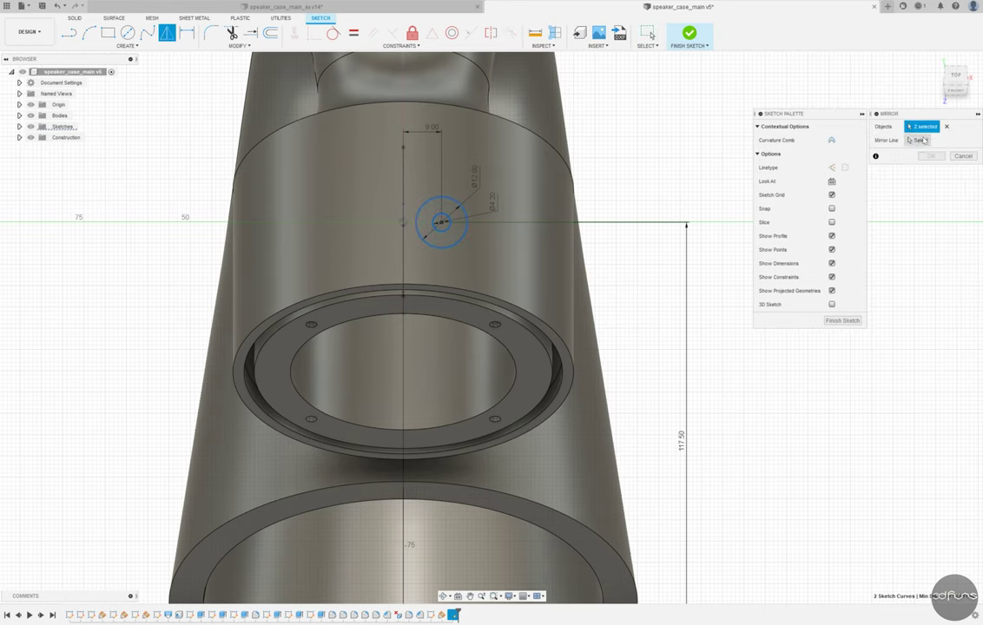
{"action": "scroll", "coordinate": [602, 122], "scroll_direction": "down", "scroll_amount": 3}
{"action": "left_click", "coordinate": [510, 417]}
{"action": "left_click", "coordinate": [931, 156]}
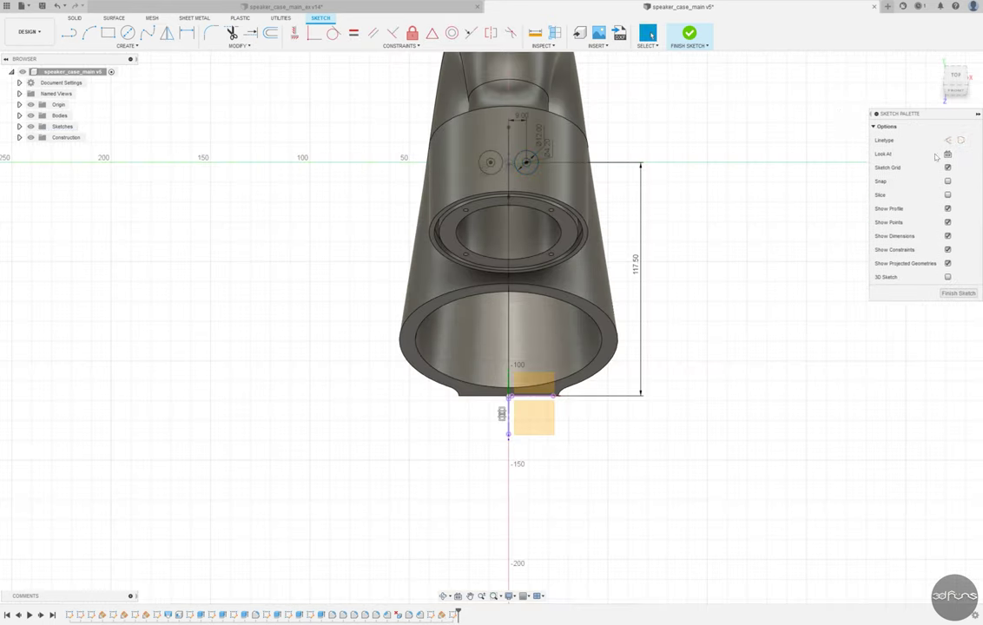
{"action": "left_click", "coordinate": [692, 35]}
{"action": "mouse_move", "coordinate": [692, 104]}
{"action": "middle_mouse_down", "text": "shift"}
{"action": "mouse_move", "coordinate": [712, 178]}
{"action": "mouse_move", "coordinate": [634, 157]}
{"action": "mouse_move", "coordinate": [637, 197]}
{"action": "middle_mouse_up", "text": "shift"}
Extrude-cut the three circle profiles 10 mm into the housing wall.
{"action": "key", "text": "e"}
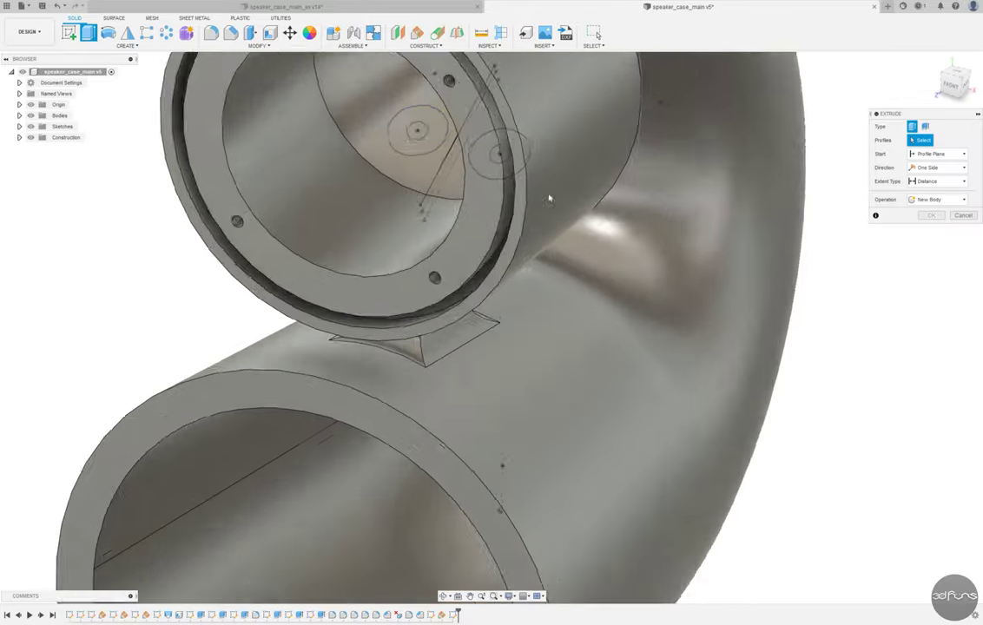
{"action": "scroll", "coordinate": [488, 168], "scroll_direction": "up", "scroll_amount": 4}
{"action": "left_click", "coordinate": [491, 150]}
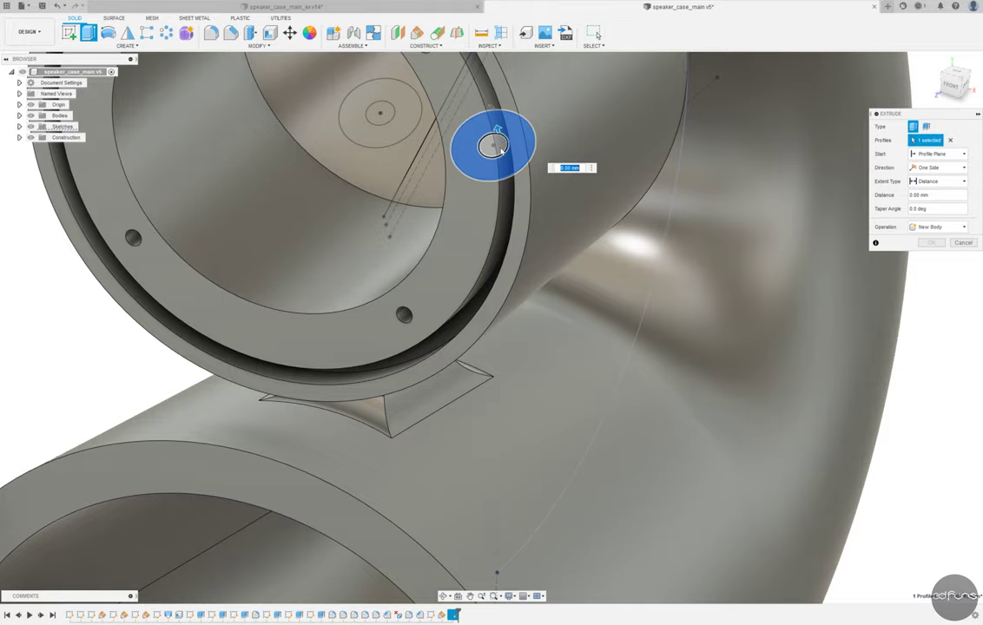
{"action": "left_click", "coordinate": [386, 120]}
{"action": "left_click", "coordinate": [388, 119]}
{"action": "type", "text": "10"}
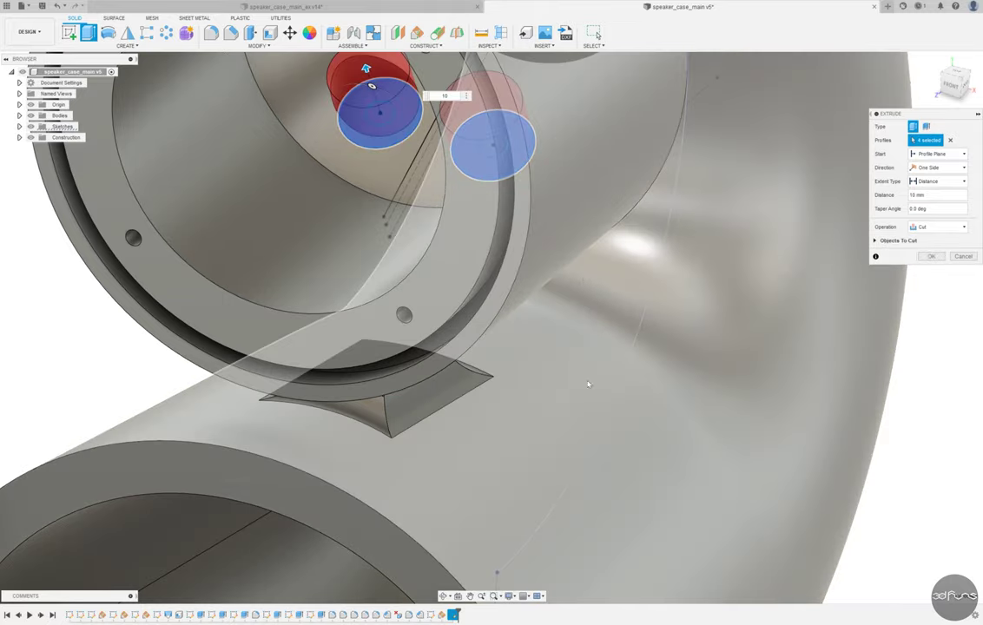
{"action": "mouse_move", "coordinate": [576, 273]}
{"action": "middle_mouse_down", "text": "shift"}
{"action": "mouse_move", "coordinate": [605, 379]}
{"action": "mouse_move", "coordinate": [903, 269]}
{"action": "middle_mouse_up", "text": "shift"}
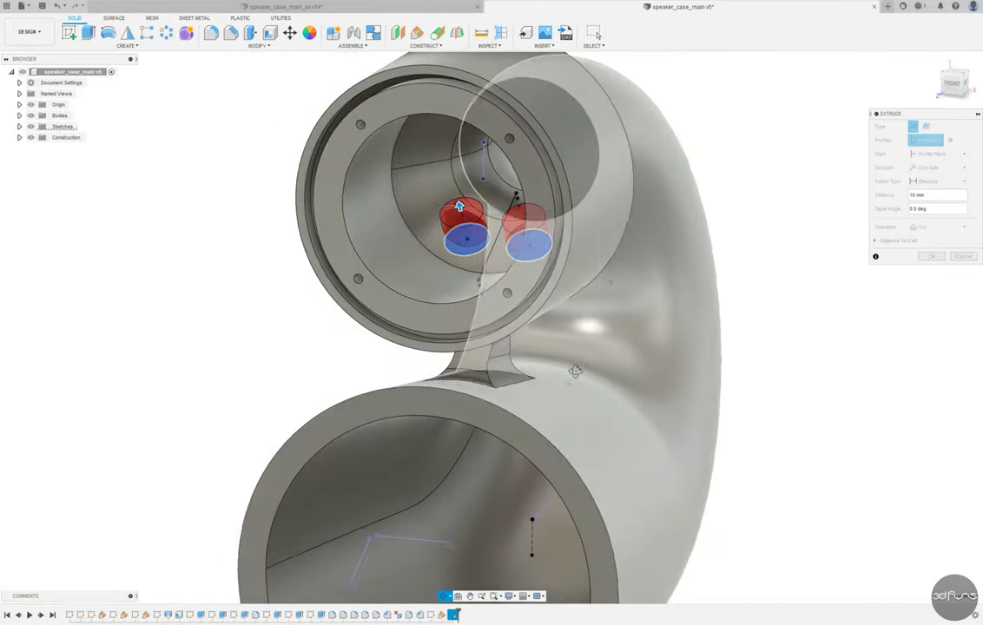
{"action": "left_click", "coordinate": [931, 256]}
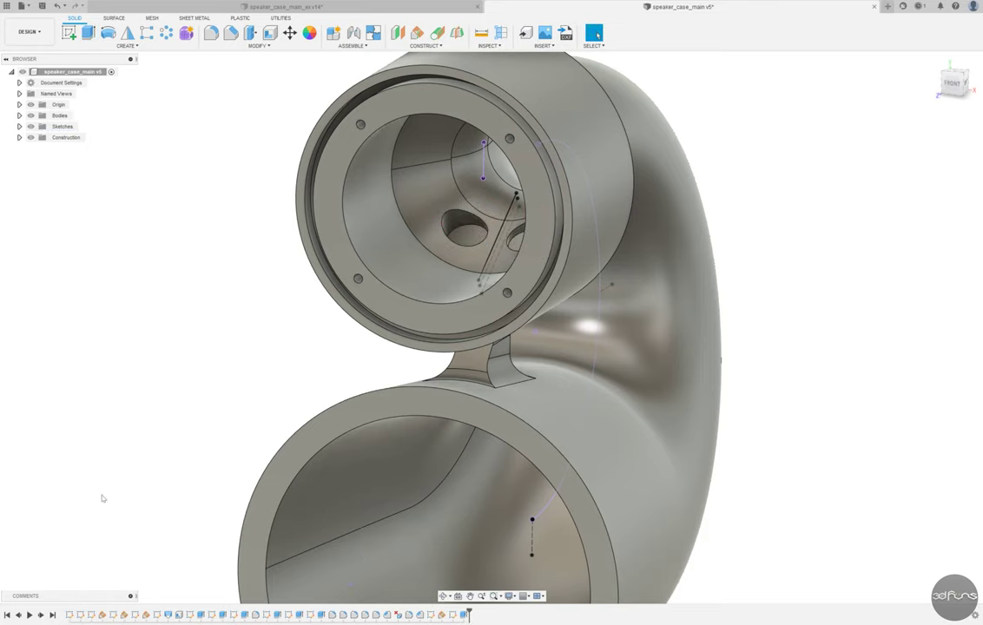
Extrude-cut Sketch14's two small circle profiles -10 mm in the opposite direction.
{"action": "left_click", "coordinate": [19, 126]}
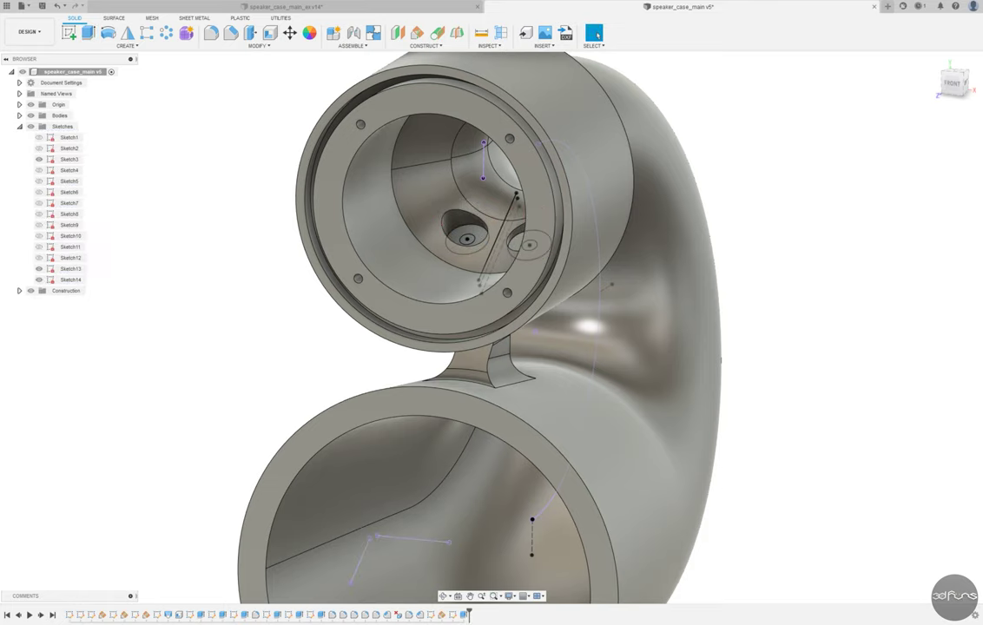
{"action": "left_click", "coordinate": [89, 32]}
{"action": "scroll", "coordinate": [469, 234], "scroll_direction": "up", "scroll_amount": 3}
{"action": "left_click", "coordinate": [429, 217]}
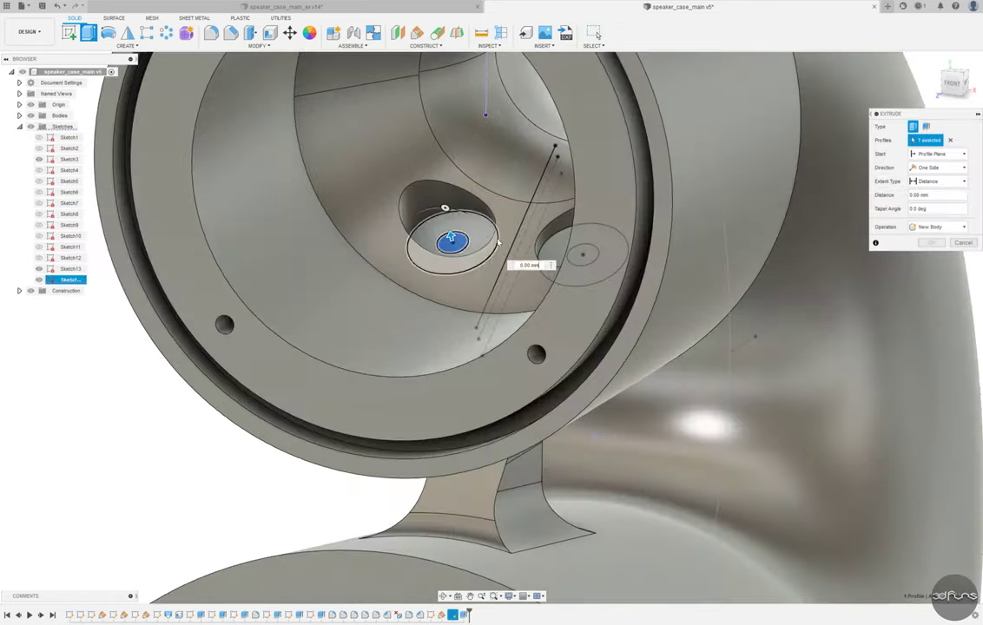
{"action": "scroll", "coordinate": [378, 251], "scroll_direction": "up", "scroll_amount": 2}
{"action": "left_click", "coordinate": [518, 235]}
{"action": "left_click_drag", "start_coordinate": [519, 231], "coordinate": [540, 290]}
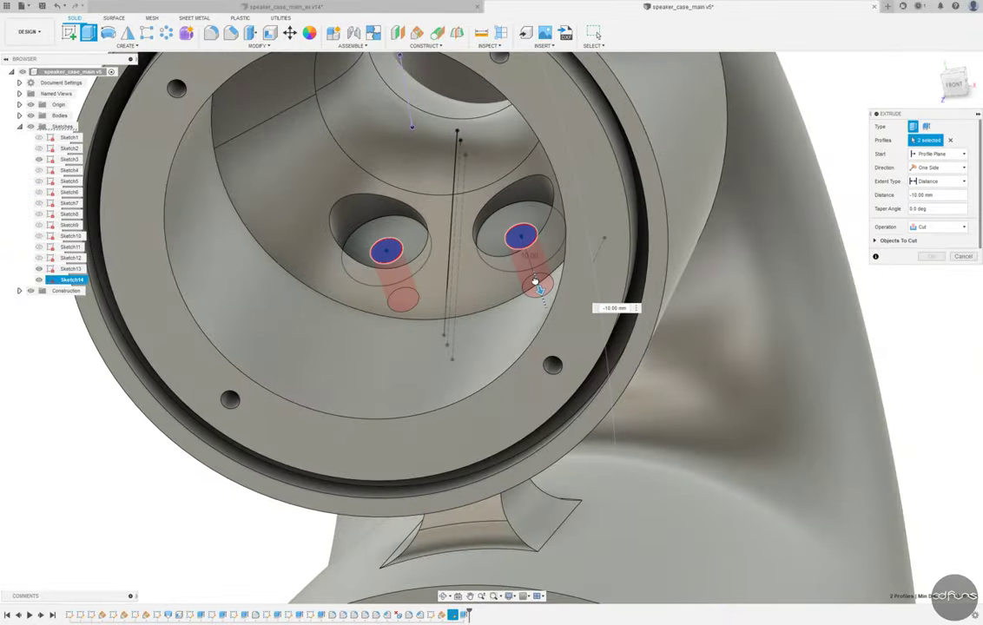
{"action": "key", "text": "Return"}
{"action": "scroll", "coordinate": [539, 289], "scroll_direction": "down", "scroll_amount": 3}
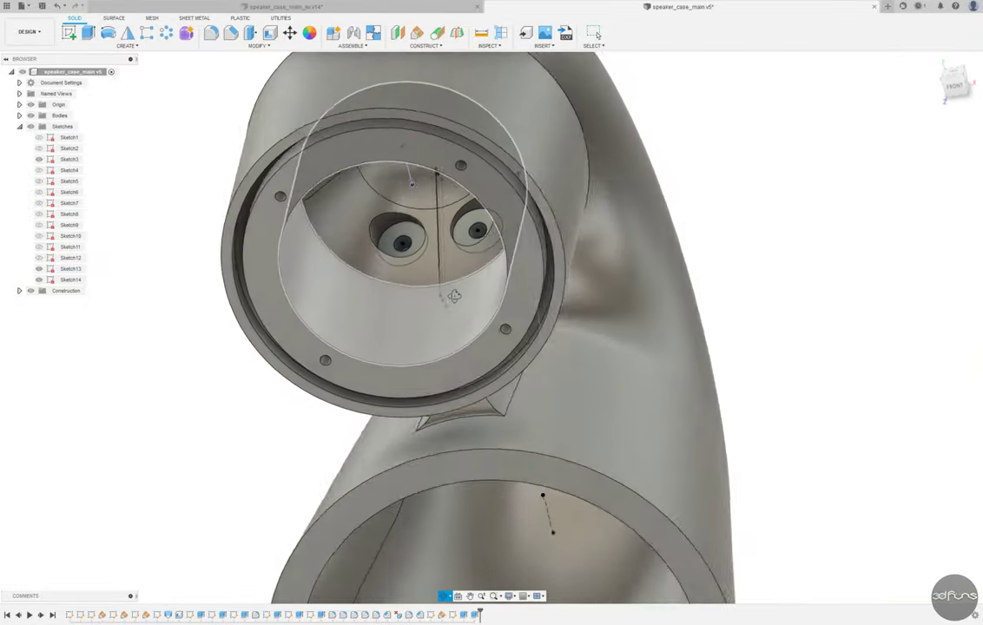
{"action": "middle_click_drag", "start_coordinate": [539, 290], "coordinate": [429, 285], "text": "shift"}
{"action": "scroll", "coordinate": [429, 285], "scroll_direction": "down", "scroll_amount": 3}
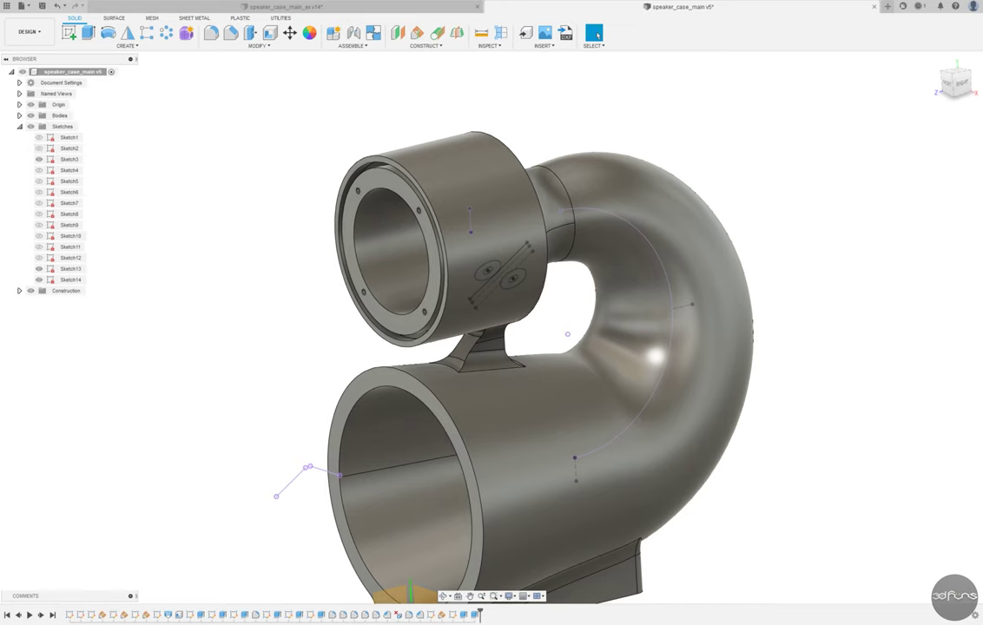
Create an angled construction plane through the diagonal line and sketch on it.
{"action": "left_click", "coordinate": [417, 32]}
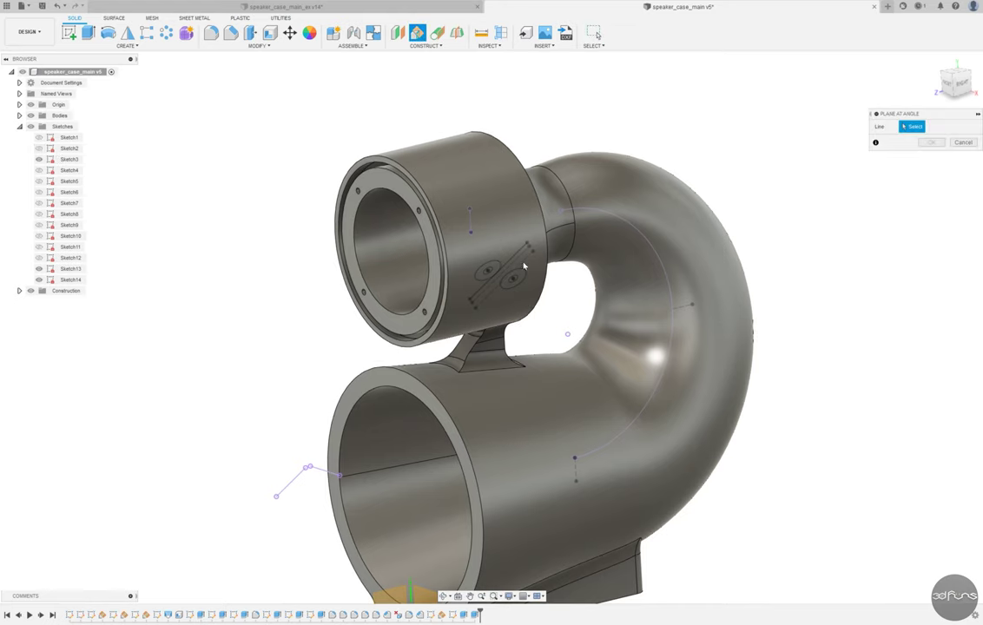
{"action": "left_click", "coordinate": [523, 265]}
{"action": "key", "text": "Return"}
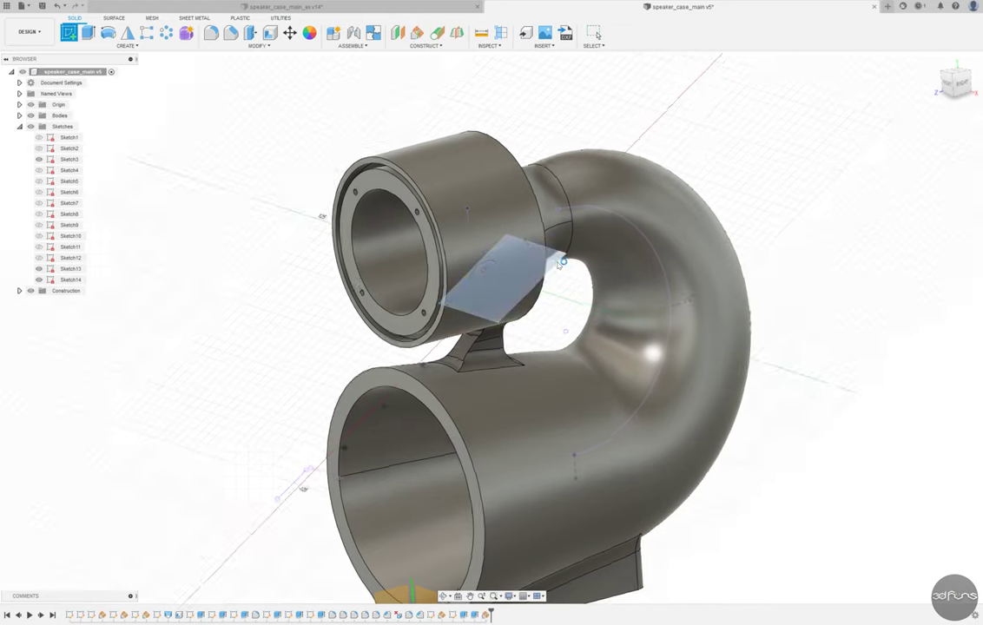
{"action": "left_click", "coordinate": [559, 264]}
Project the two cable-hole circles from the earlier sketch into the new sketch.
{"action": "left_click", "coordinate": [126, 45]}
{"action": "left_click", "coordinate": [154, 196]}
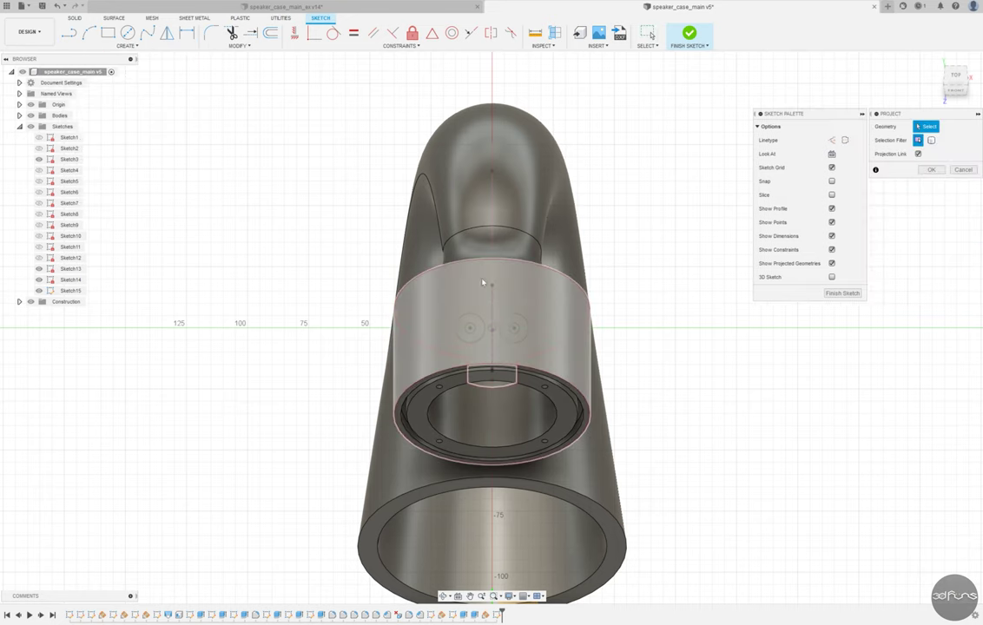
{"action": "left_click", "coordinate": [519, 322]}
{"action": "key", "text": "Return"}
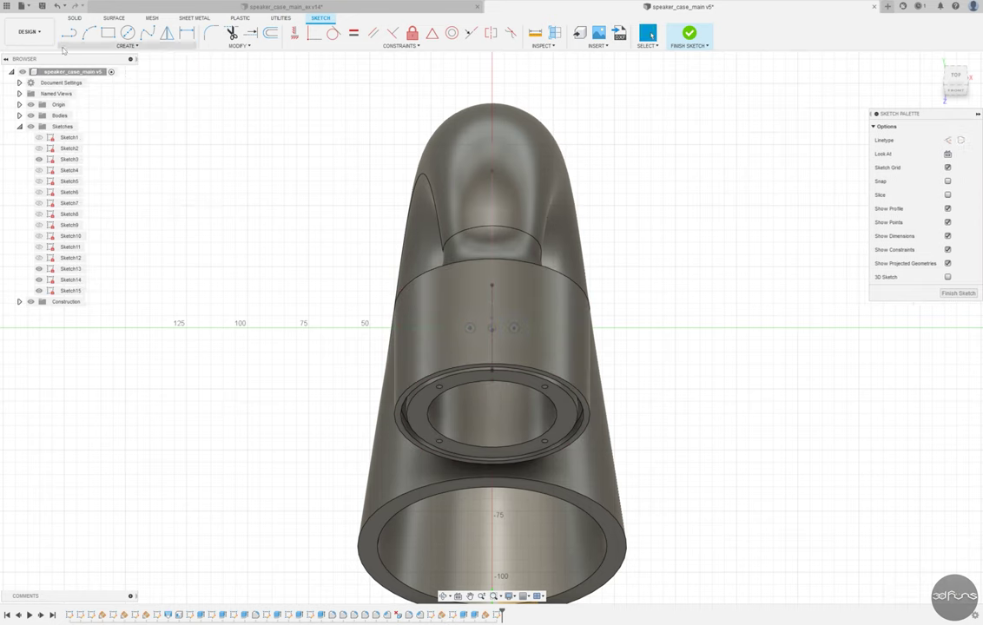
{"action": "left_click", "coordinate": [128, 37]}
{"action": "scroll", "coordinate": [474, 306], "scroll_direction": "up", "scroll_amount": 5}
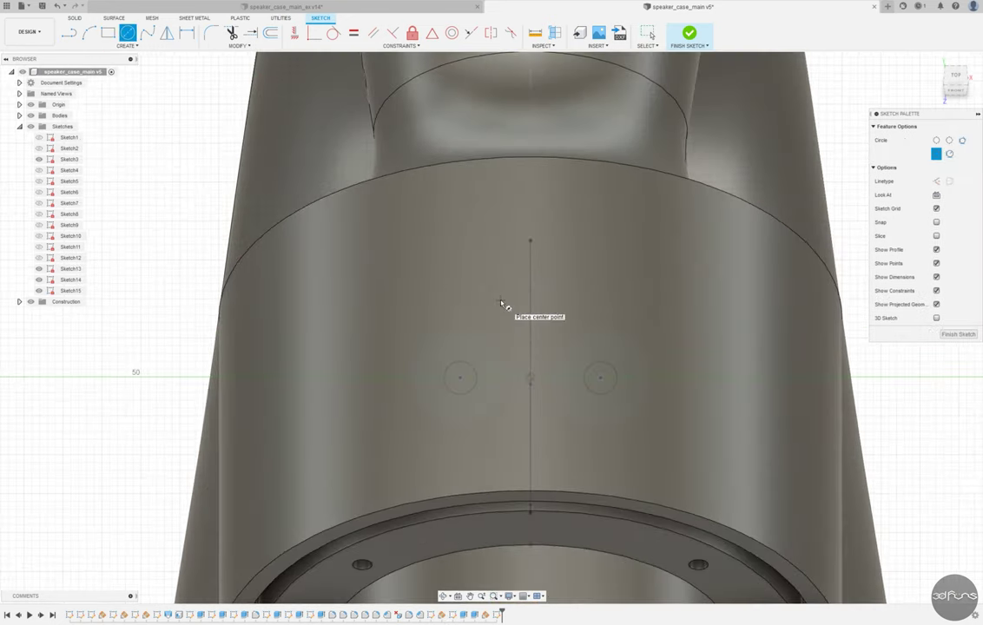
{"action": "scroll", "coordinate": [501, 303], "scroll_direction": "down", "scroll_amount": 3}
{"action": "key", "text": "Escape"}
{"action": "left_click_drag", "start_coordinate": [259, 281], "coordinate": [739, 432]}
{"action": "left_click", "coordinate": [126, 45]}
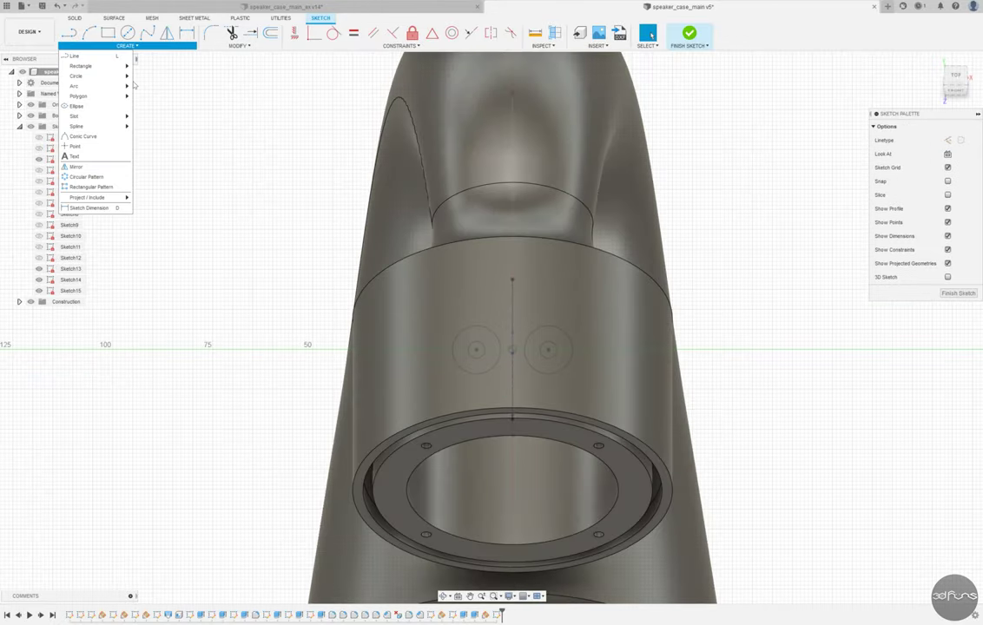
{"action": "left_click", "coordinate": [148, 205]}
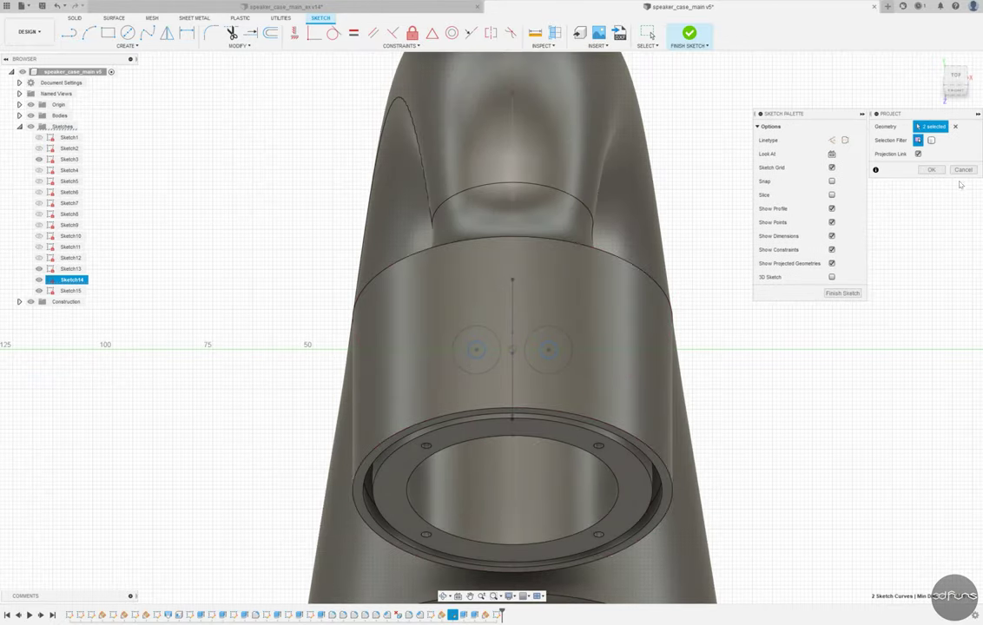
{"action": "key", "text": "Return"}
Draw 12 mm circles centred on both projected holes, finish the sketch and start an extrude.
{"action": "type", "text": "c"}
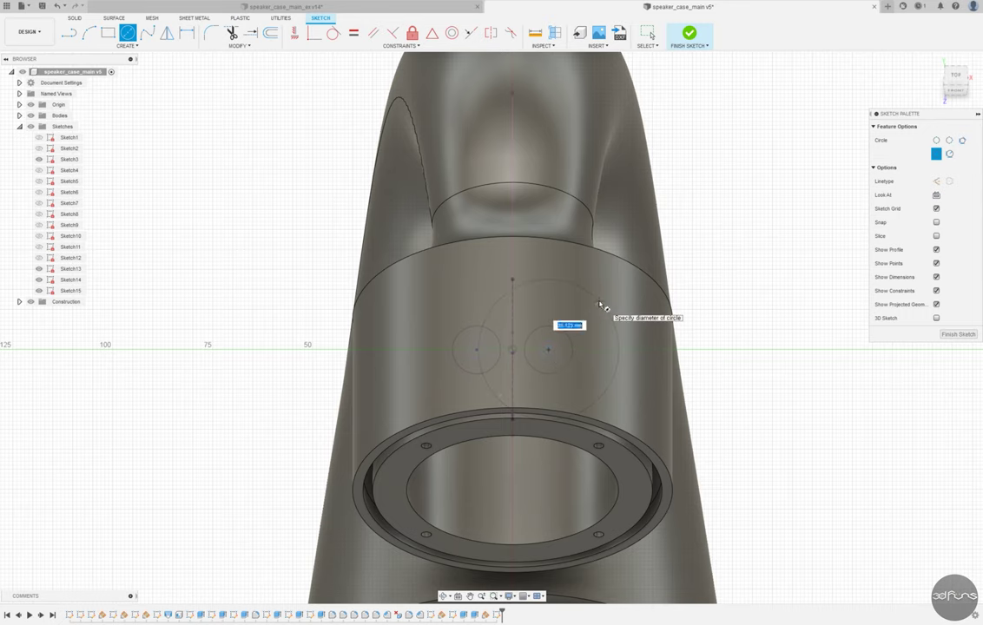
{"action": "type", "text": "12"}
{"action": "key", "text": "Return"}
{"action": "key", "text": "Escape"}
{"action": "key", "text": "c"}
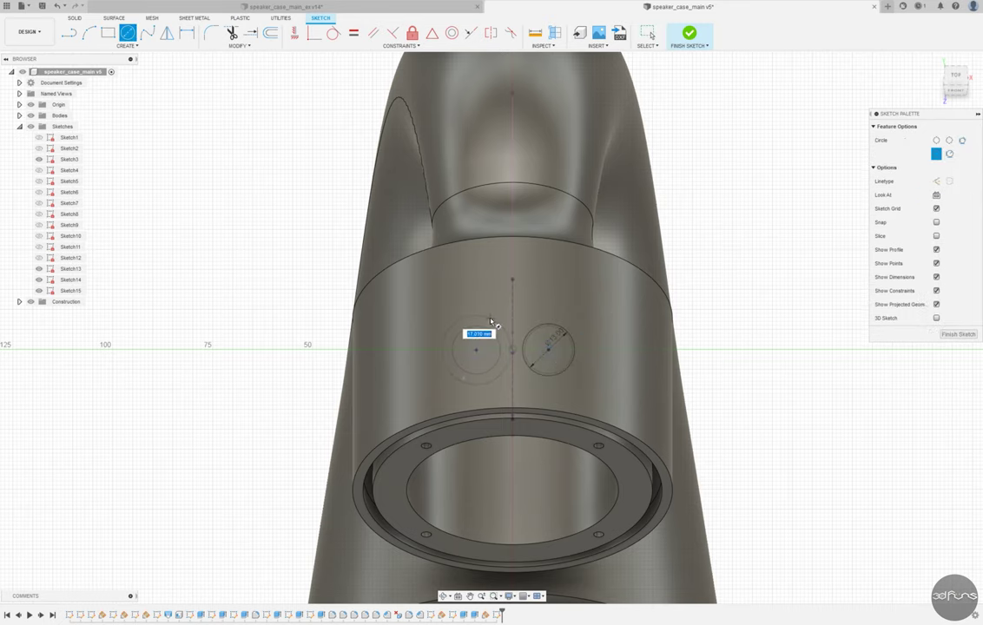
{"action": "key", "text": "Return"}
{"action": "key", "text": "Escape"}
{"action": "key", "text": "e"}
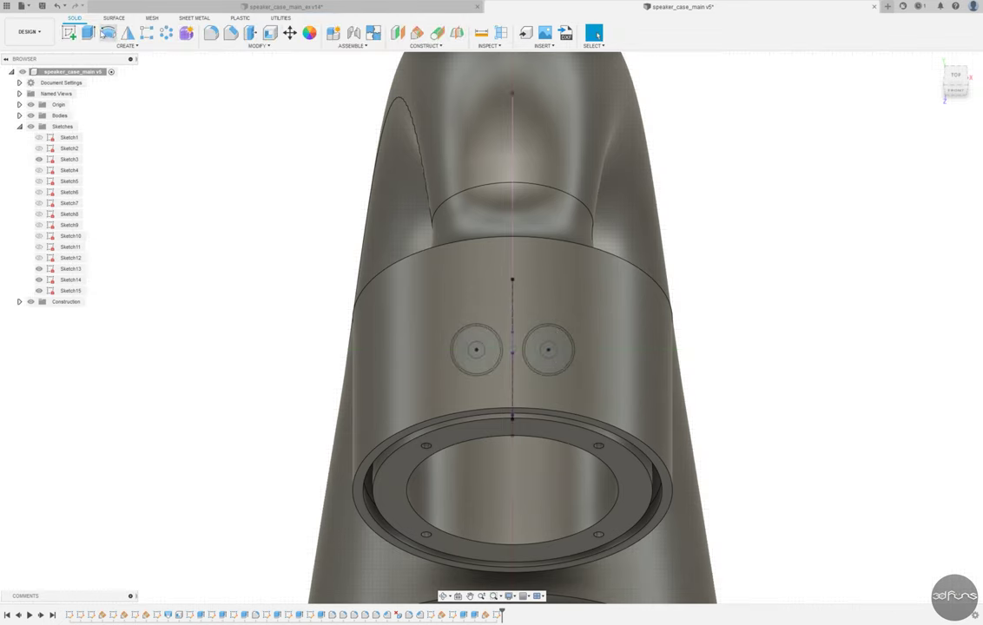
{"action": "mouse_move", "coordinate": [564, 267]}
{"action": "middle_mouse_down", "text": "shift"}
{"action": "mouse_move", "coordinate": [420, 327]}
{"action": "mouse_move", "coordinate": [421, 229]}
{"action": "middle_mouse_up", "text": "shift"}
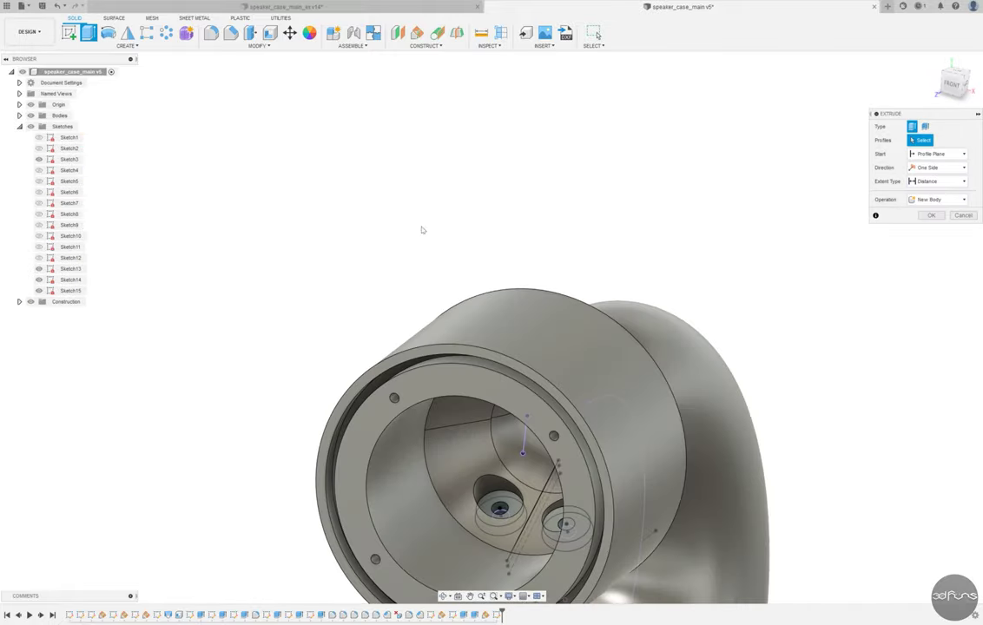
Cut both small circle profiles 10 mm into the driver cylinder.
{"action": "scroll", "coordinate": [440, 437], "scroll_direction": "up", "scroll_amount": 5}
{"action": "left_click", "coordinate": [438, 431]}
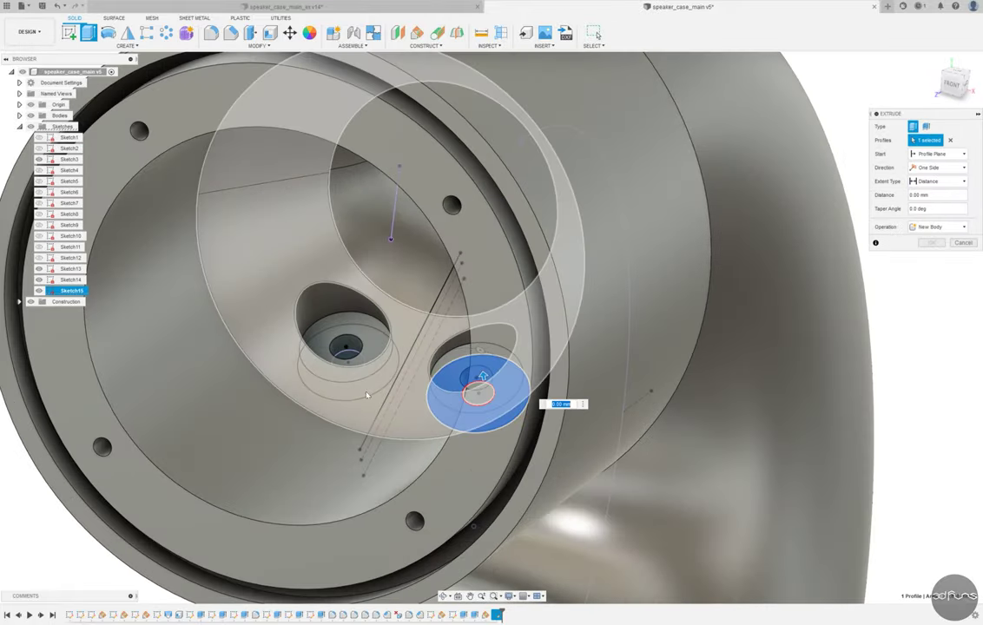
{"action": "mouse_move", "coordinate": [390, 352]}
{"action": "middle_mouse_down", "text": "shift"}
{"action": "mouse_move", "coordinate": [513, 178]}
{"action": "mouse_move", "coordinate": [417, 430]}
{"action": "middle_mouse_up", "text": "shift"}
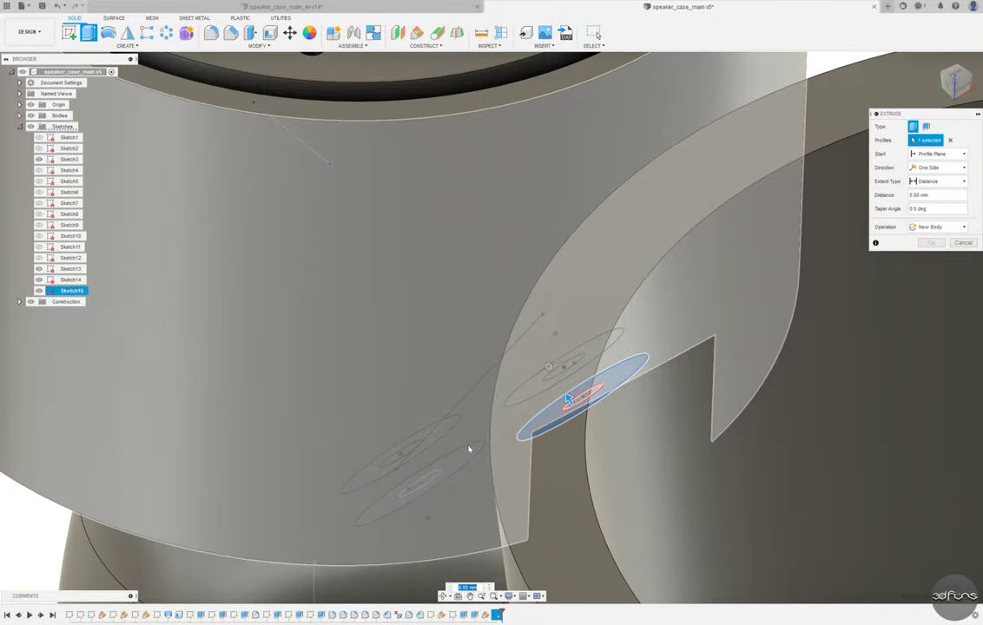
{"action": "middle_click_drag", "start_coordinate": [469, 449], "coordinate": [434, 296], "text": "shift"}
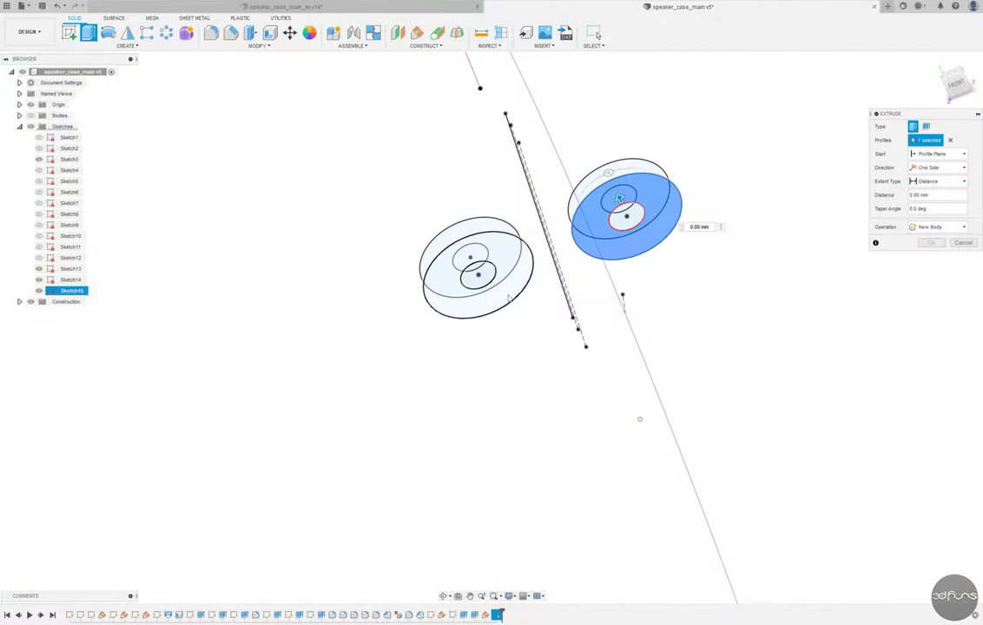
{"action": "left_click", "coordinate": [470, 257]}
{"action": "middle_click_drag", "start_coordinate": [470, 257], "coordinate": [705, 343], "text": "shift"}
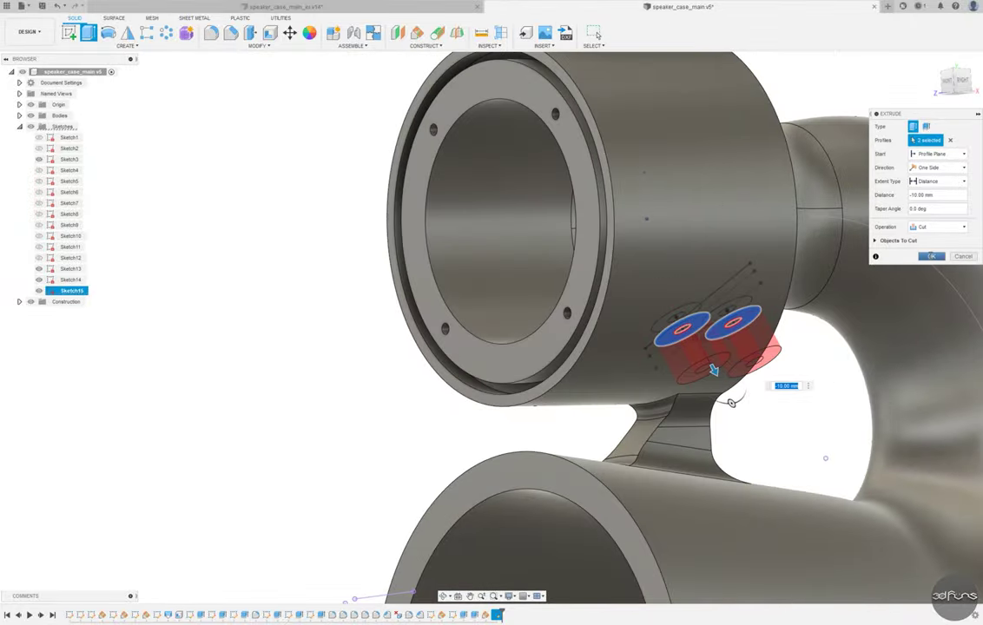
{"action": "key", "text": "Escape"}
Orbit the model and reset it to the Home view.
{"action": "mouse_move", "coordinate": [708, 347]}
{"action": "middle_mouse_down", "text": "shift"}
{"action": "mouse_move", "coordinate": [532, 233]}
{"action": "mouse_move", "coordinate": [588, 103]}
{"action": "mouse_move", "coordinate": [597, 35]}
{"action": "mouse_move", "coordinate": [393, 209]}
{"action": "mouse_move", "coordinate": [942, 46]}
{"action": "middle_mouse_up", "text": "shift"}
{"action": "left_click", "coordinate": [935, 59]}
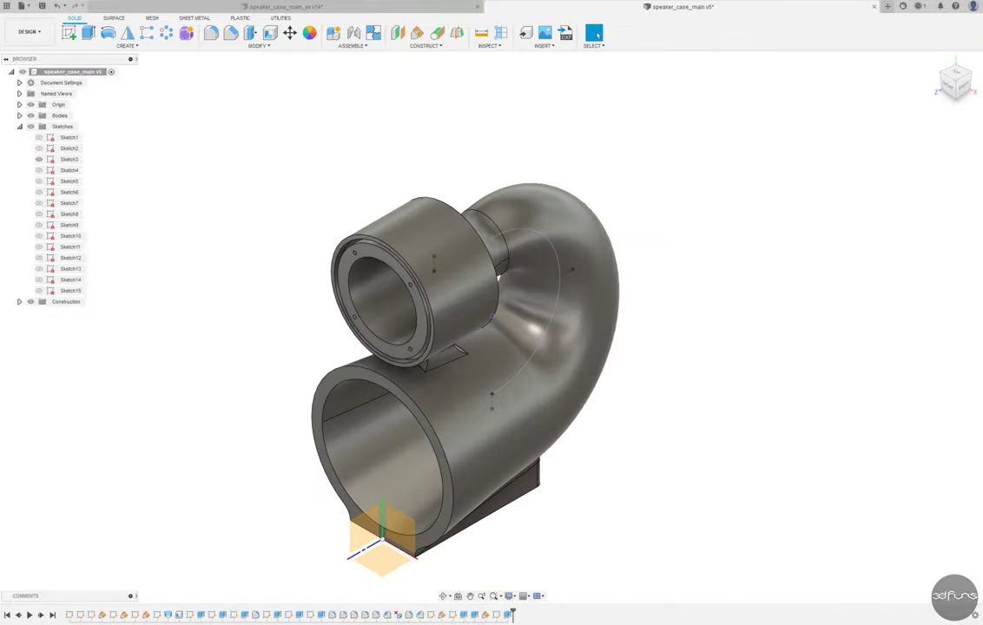
{"action": "left_click", "coordinate": [230, 33]}
{"action": "mouse_move", "coordinate": [287, 258]}
{"action": "middle_mouse_down", "text": "shift"}
{"action": "mouse_move", "coordinate": [313, 270]}
{"action": "mouse_move", "coordinate": [487, 283]}
{"action": "middle_mouse_up", "text": "shift"}
Chamfer the rim edges of both cable holes by 2 mm.
{"action": "scroll", "coordinate": [314, 271], "scroll_direction": "up", "scroll_amount": 3}
{"action": "scroll", "coordinate": [429, 256], "scroll_direction": "up", "scroll_amount": 3}
{"action": "scroll", "coordinate": [429, 257], "scroll_direction": "up", "scroll_amount": 2}
{"action": "left_click", "coordinate": [429, 217]}
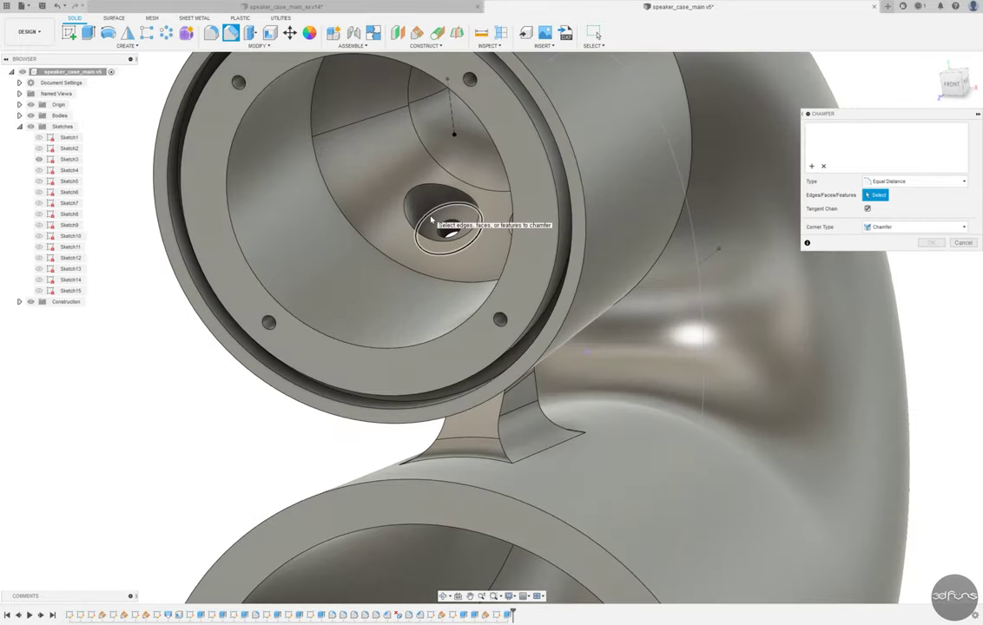
{"action": "type", "text": "2"}
{"action": "middle_click_drag", "start_coordinate": [429, 217], "coordinate": [432, 235], "text": "shift"}
{"action": "left_click", "coordinate": [432, 234]}
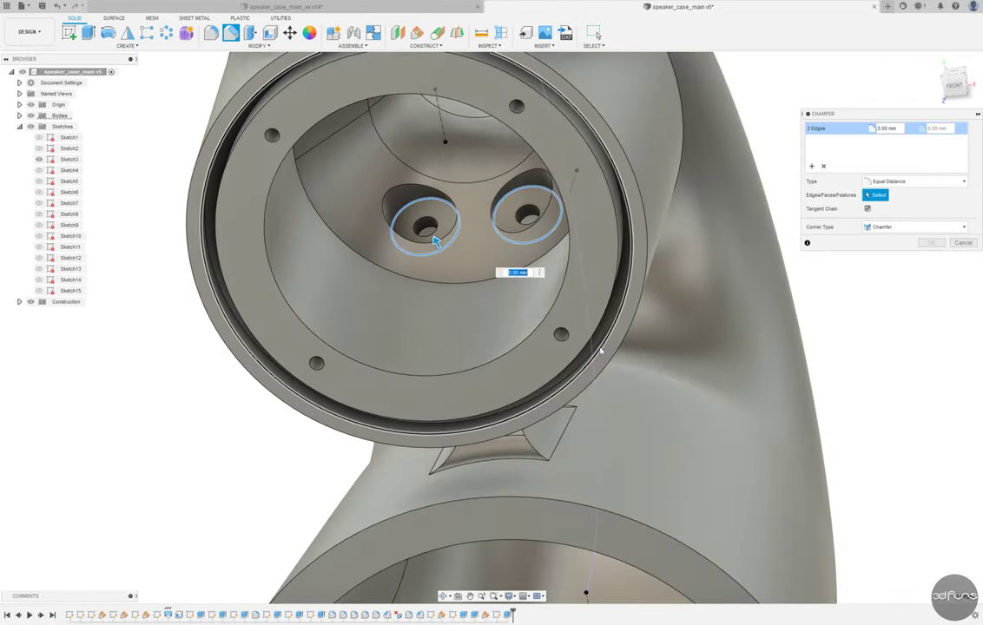
{"action": "key", "text": "Return"}
Hide the Origin planes and axes in the browser.
{"action": "scroll", "coordinate": [431, 235], "scroll_direction": "down", "scroll_amount": 5}
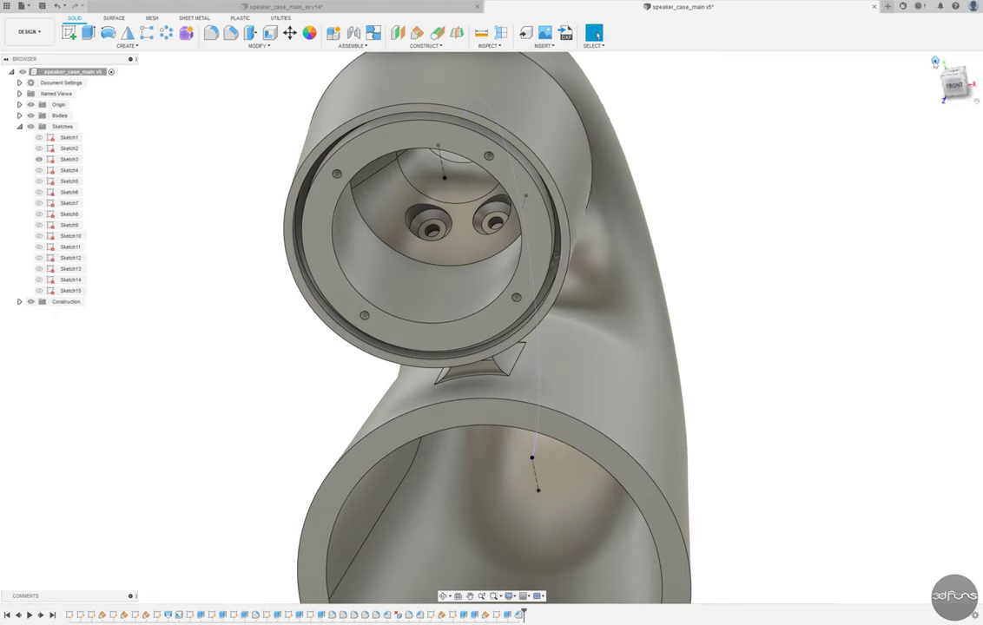
{"action": "middle_click_drag", "start_coordinate": [431, 234], "coordinate": [344, 65], "text": "shift"}
{"action": "left_click", "coordinate": [31, 104]}
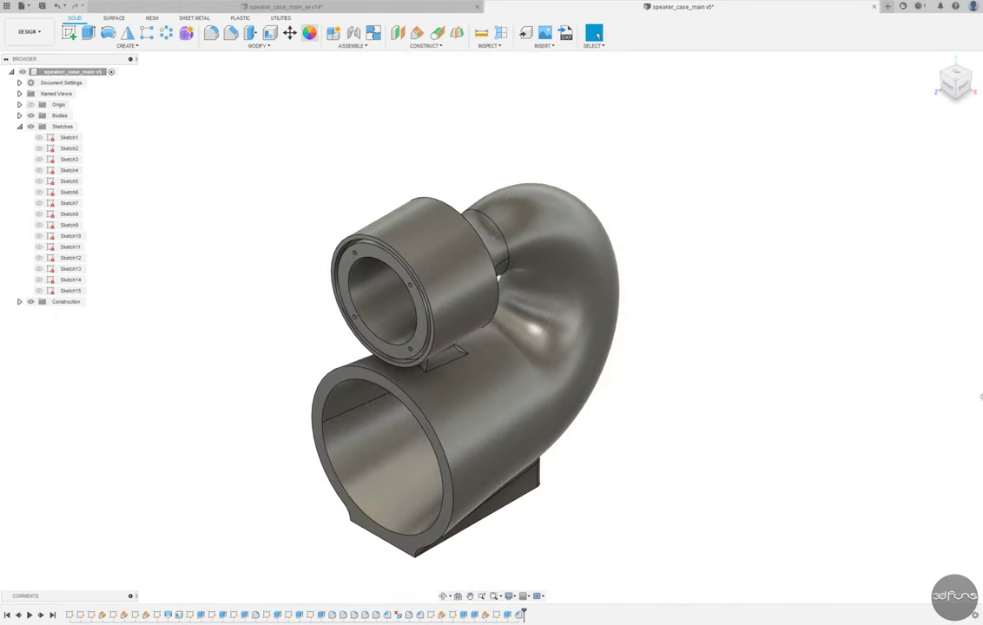
Drag a white plastic from the Appearance library onto the speaker case body.
{"action": "key", "text": "a"}
{"action": "scroll", "coordinate": [855, 387], "scroll_direction": "up", "scroll_amount": 5}
{"action": "scroll", "coordinate": [819, 375], "scroll_direction": "up", "scroll_amount": 3}
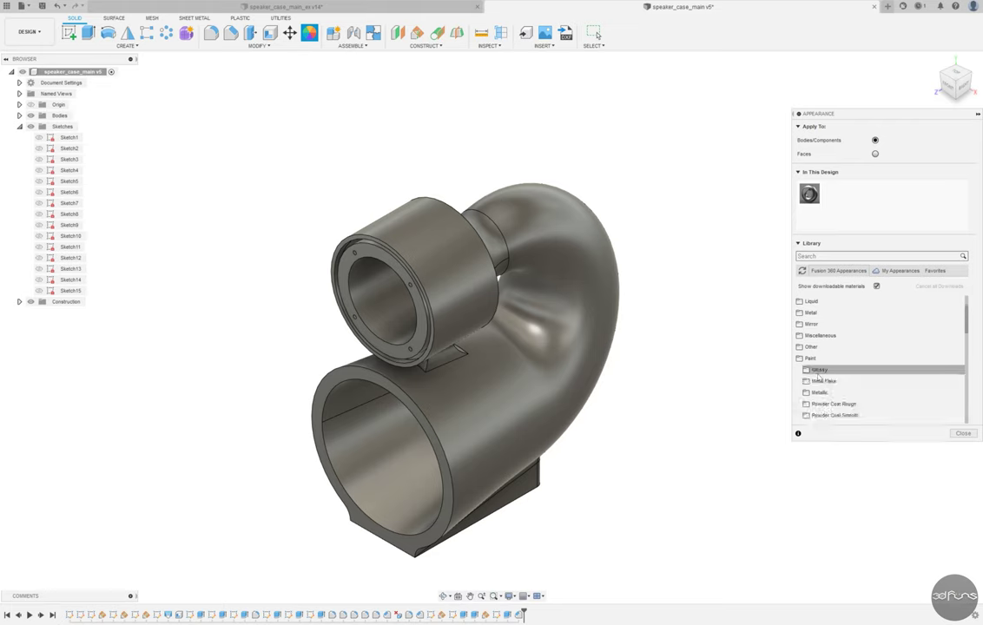
{"action": "scroll", "coordinate": [818, 376], "scroll_direction": "up", "scroll_amount": 3}
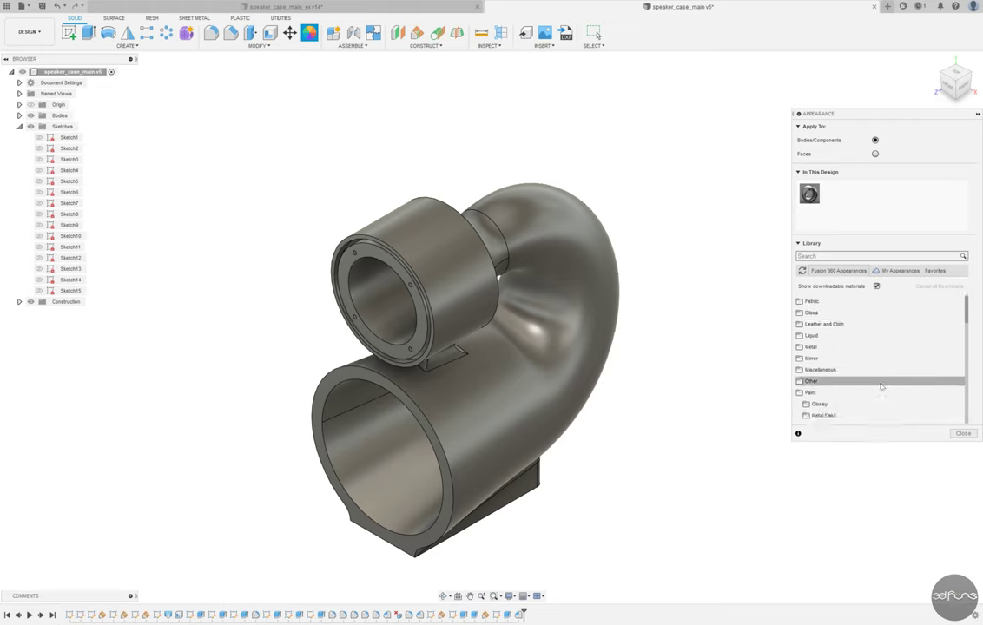
{"action": "scroll", "coordinate": [882, 385], "scroll_direction": "down", "scroll_amount": 2}
{"action": "left_click_drag", "start_coordinate": [881, 401], "coordinate": [562, 378]}
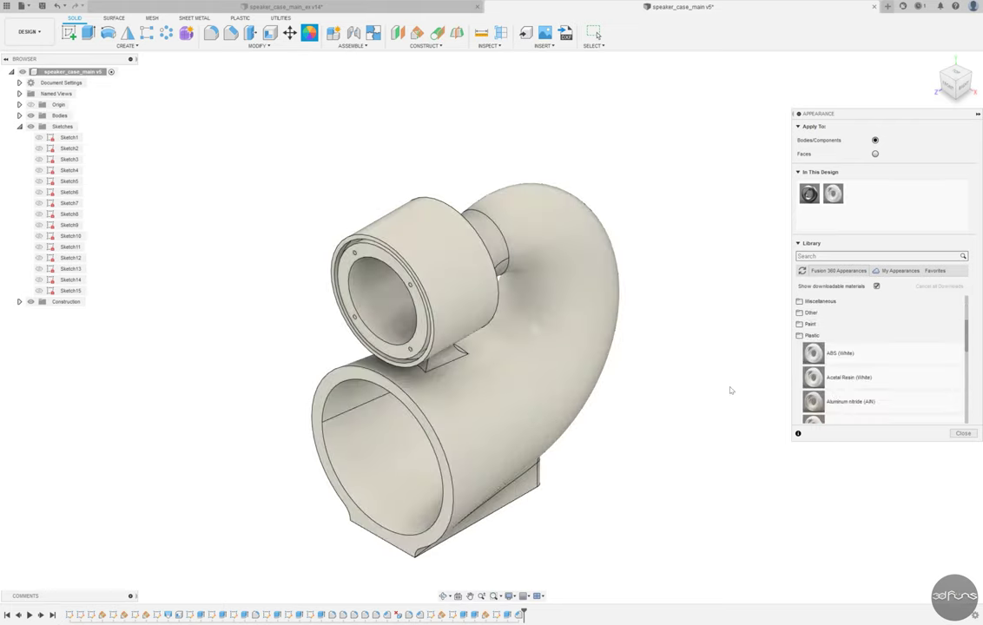
{"action": "scroll", "coordinate": [895, 393], "scroll_direction": "down", "scroll_amount": 1}
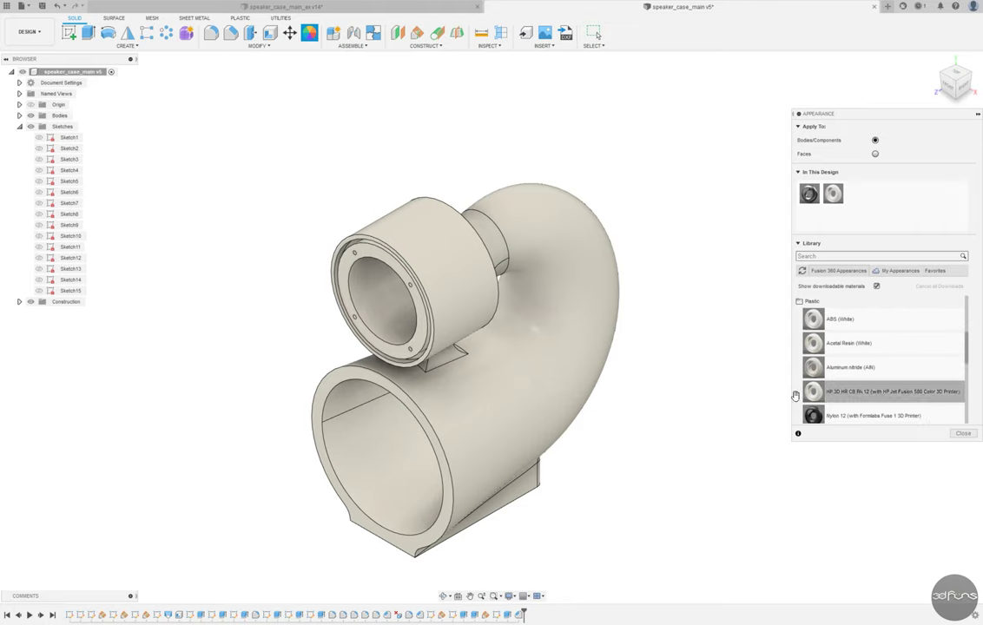
{"action": "left_click", "coordinate": [962, 433]}
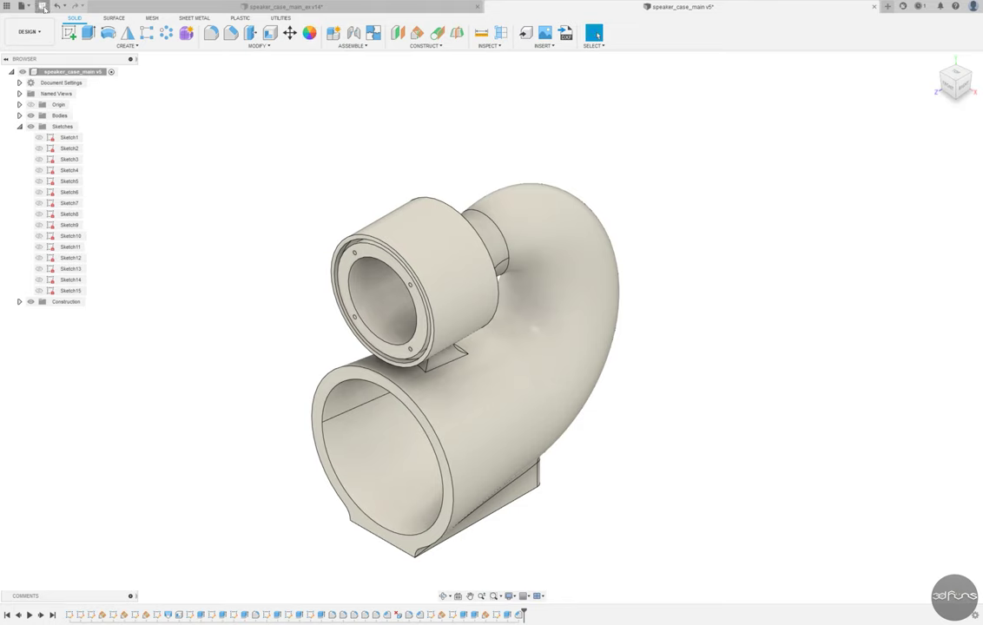